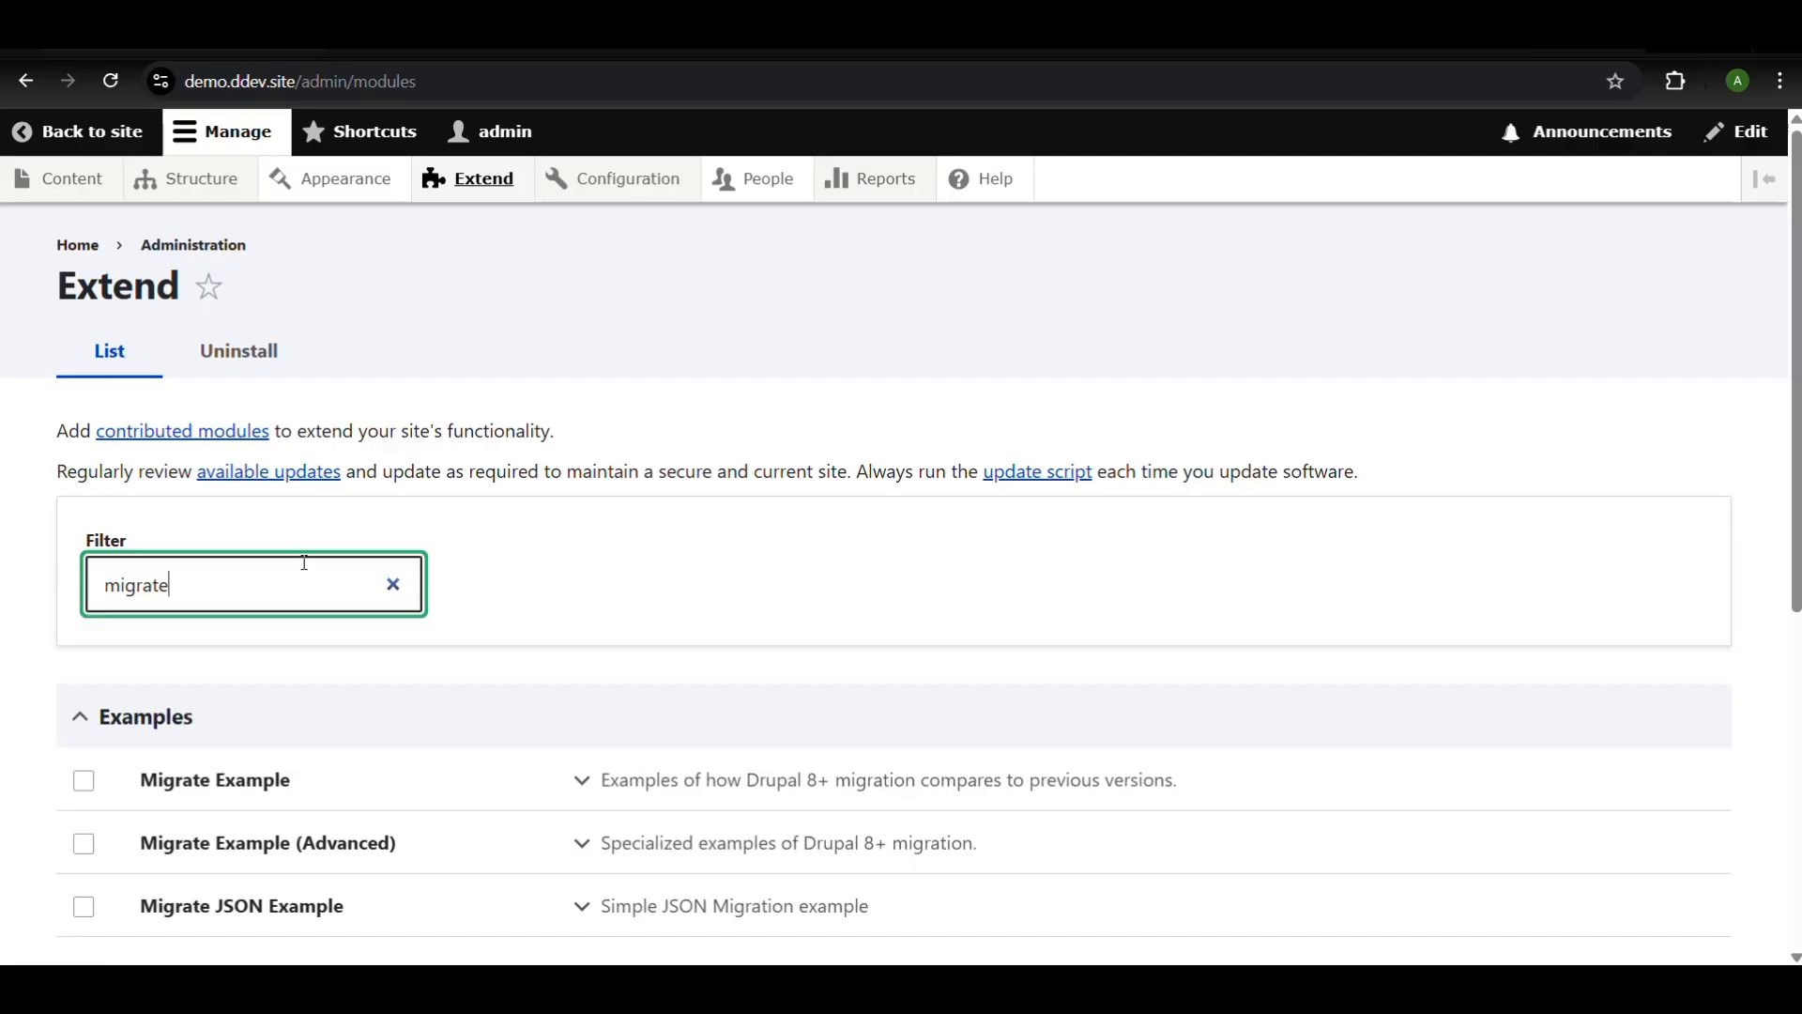
Open the Modules listing on drupal.org from the Build with Drupal links
scroll(339, 648, "down", 6)
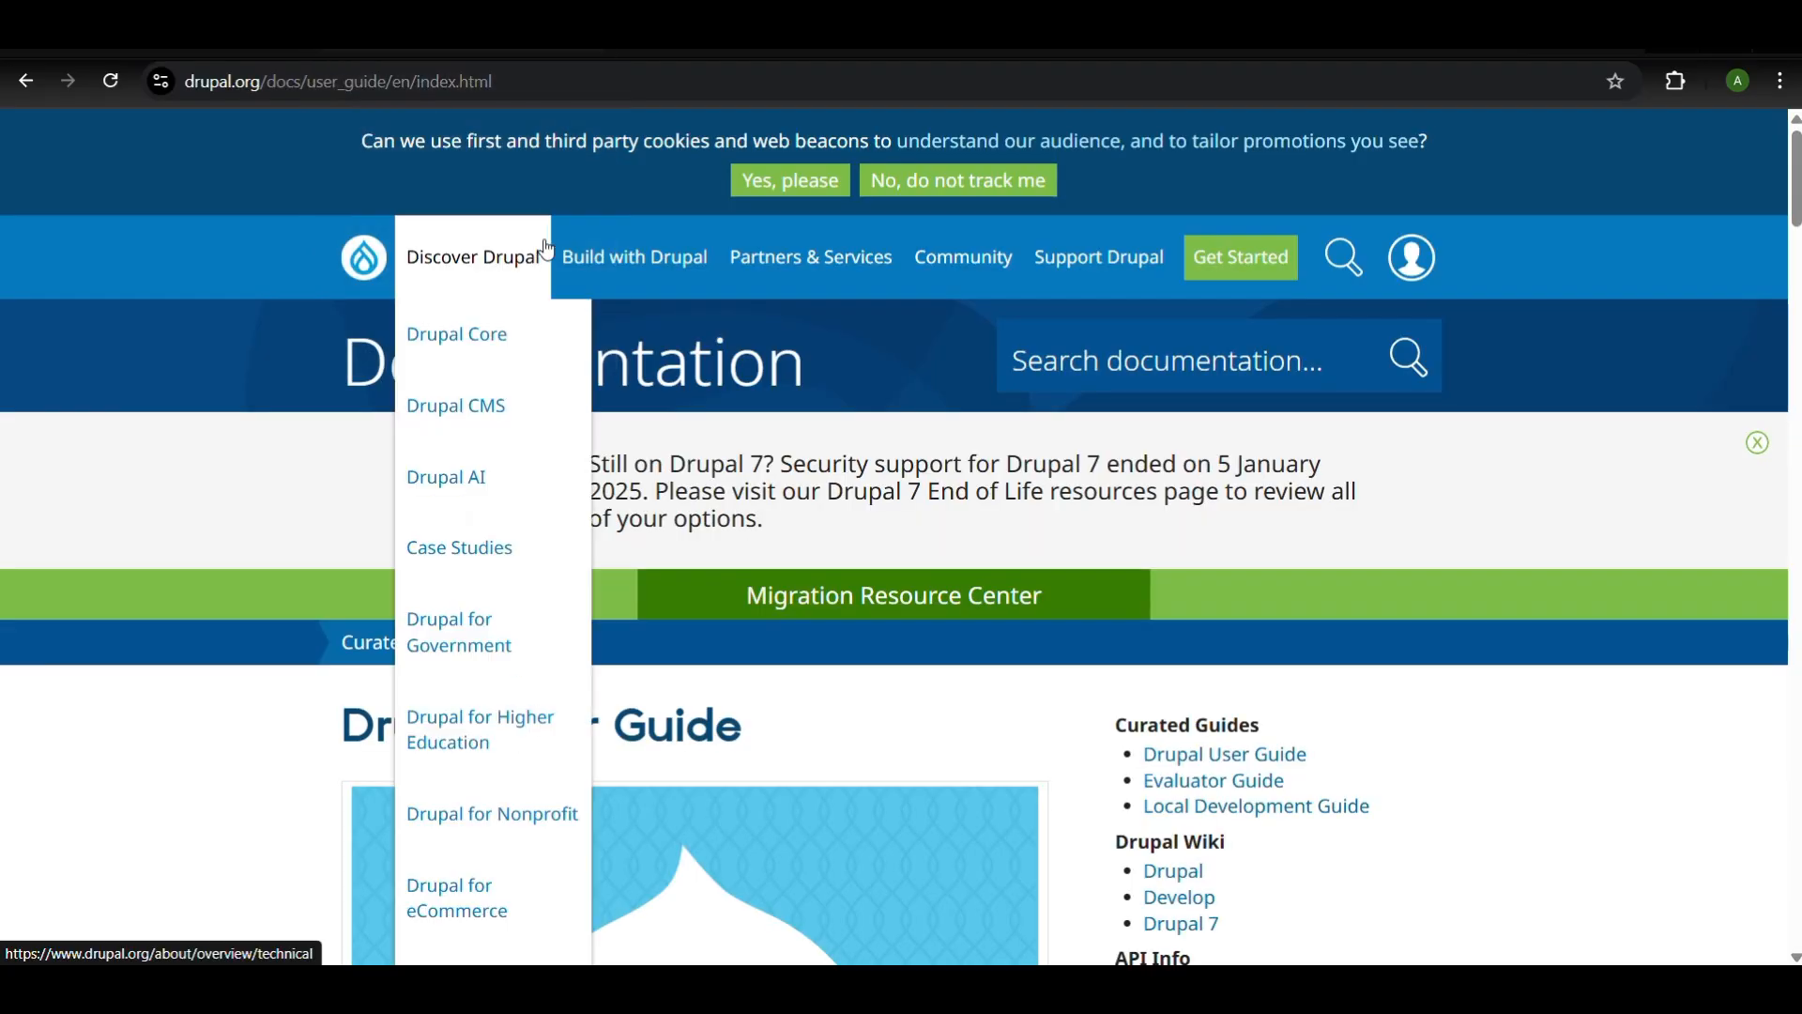
mouse_move(595, 266)
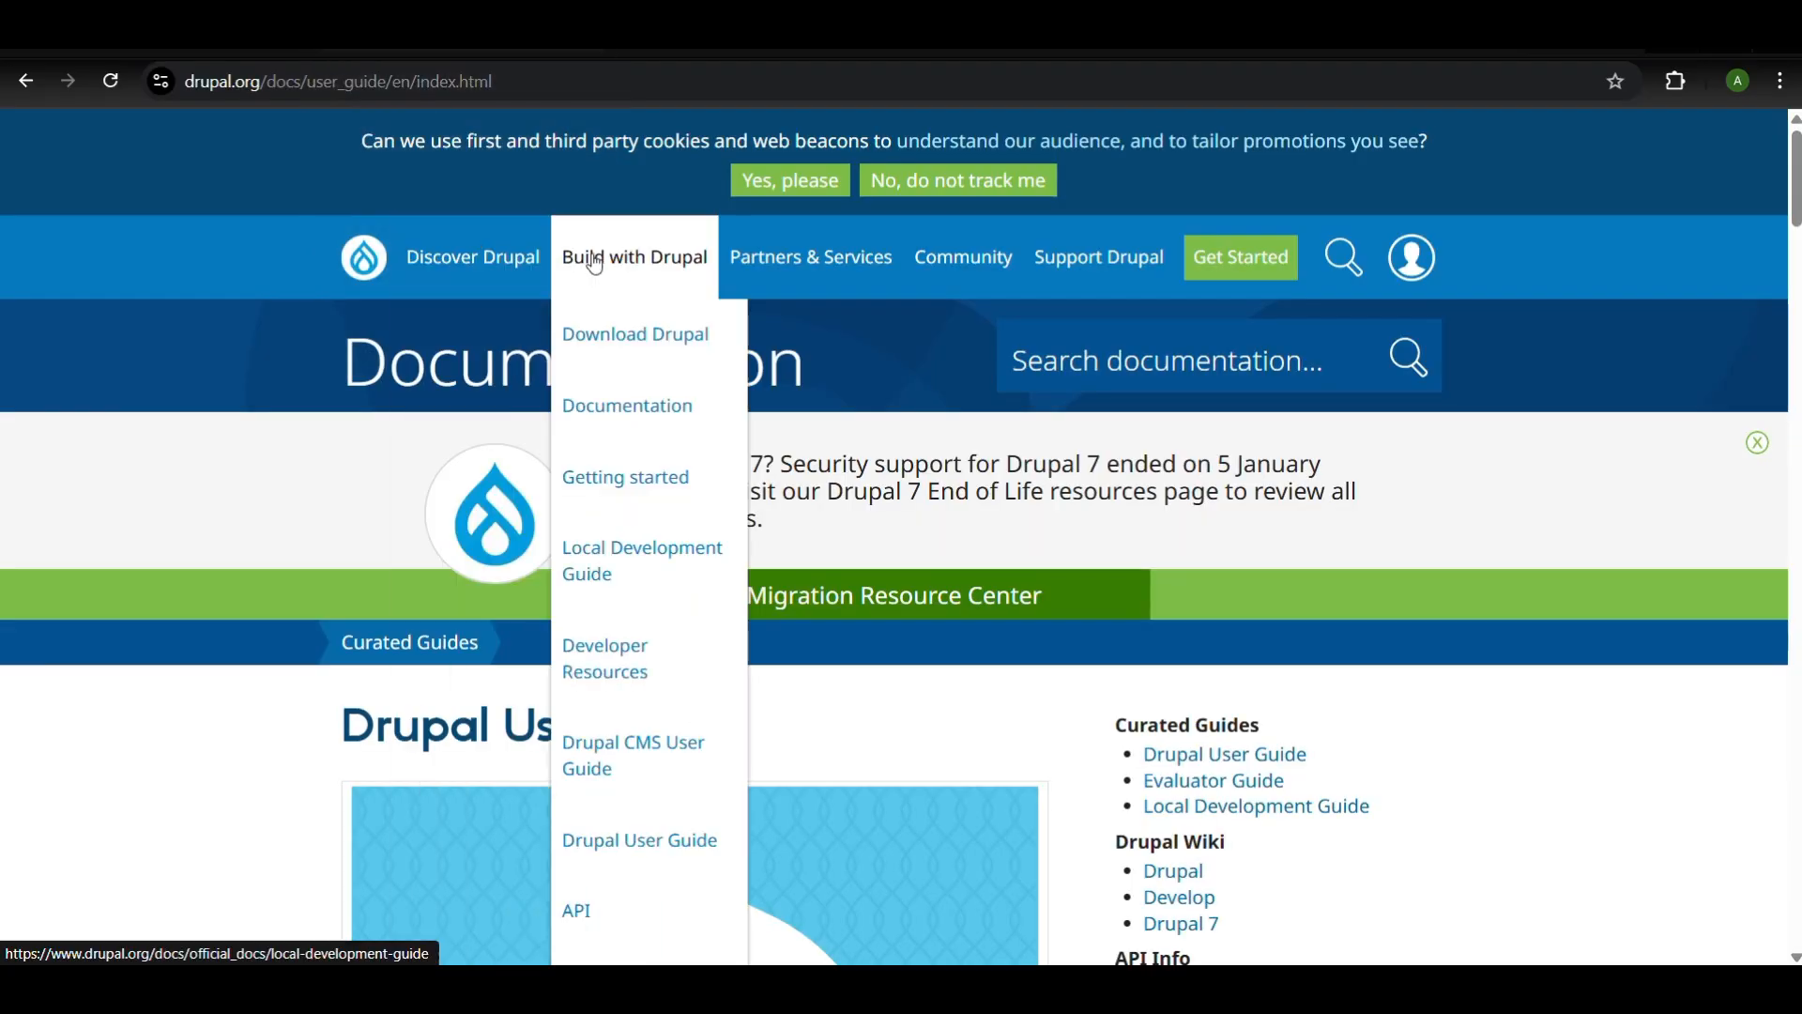
scroll(664, 800, "down", 3)
scroll(644, 691, "up", 3)
scroll(622, 795, "down", 4)
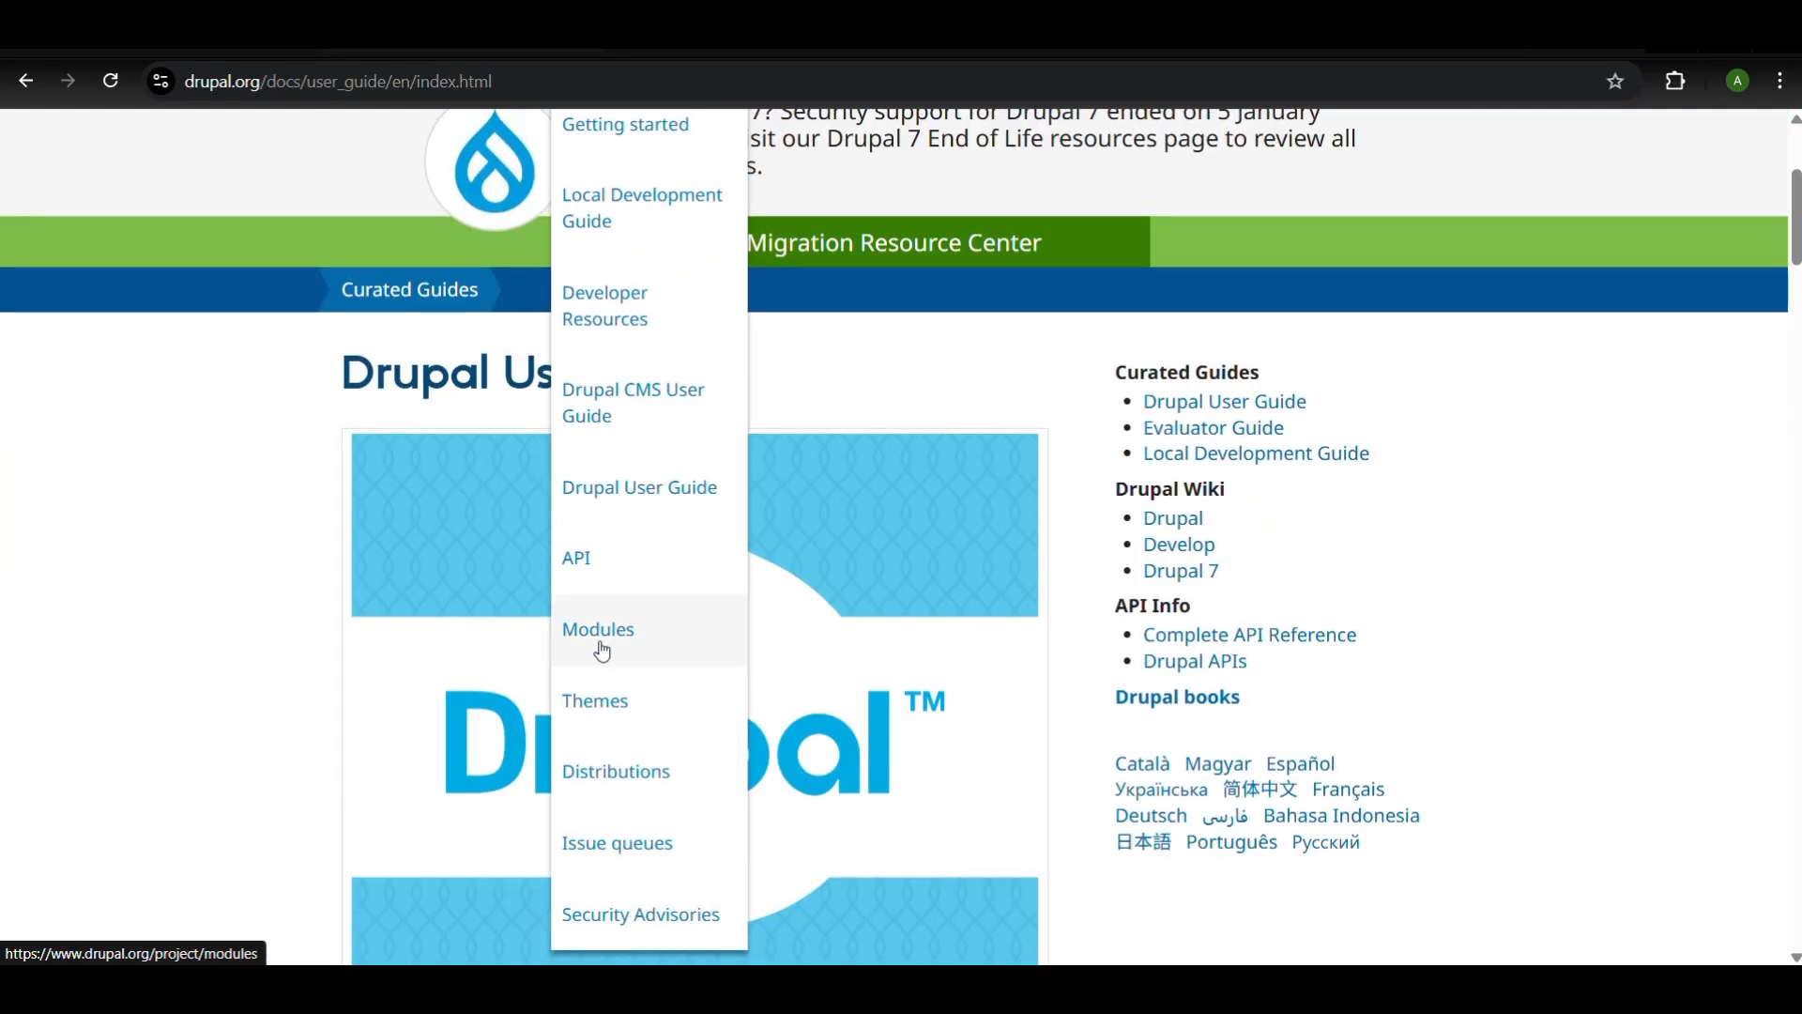
left_click(602, 626)
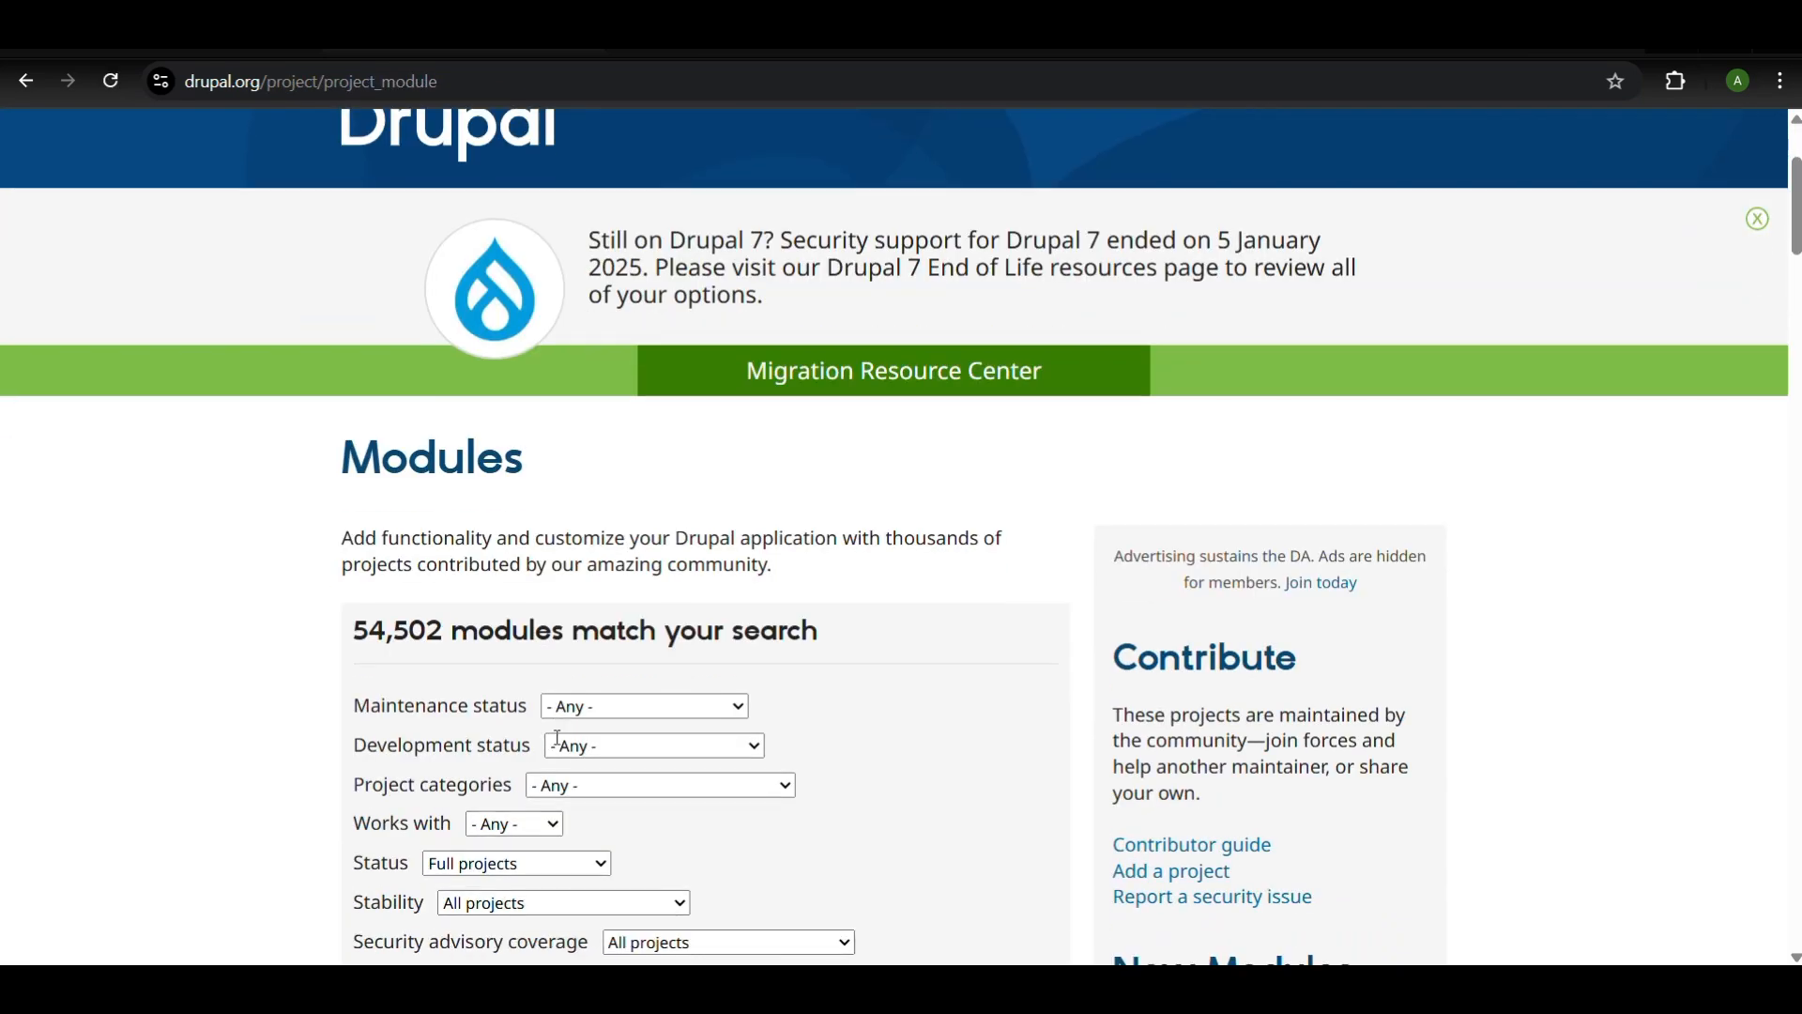
Search the drupal.org module listing for "migrate"
scroll(559, 738, "down", 3)
left_click(556, 750)
type("mo")
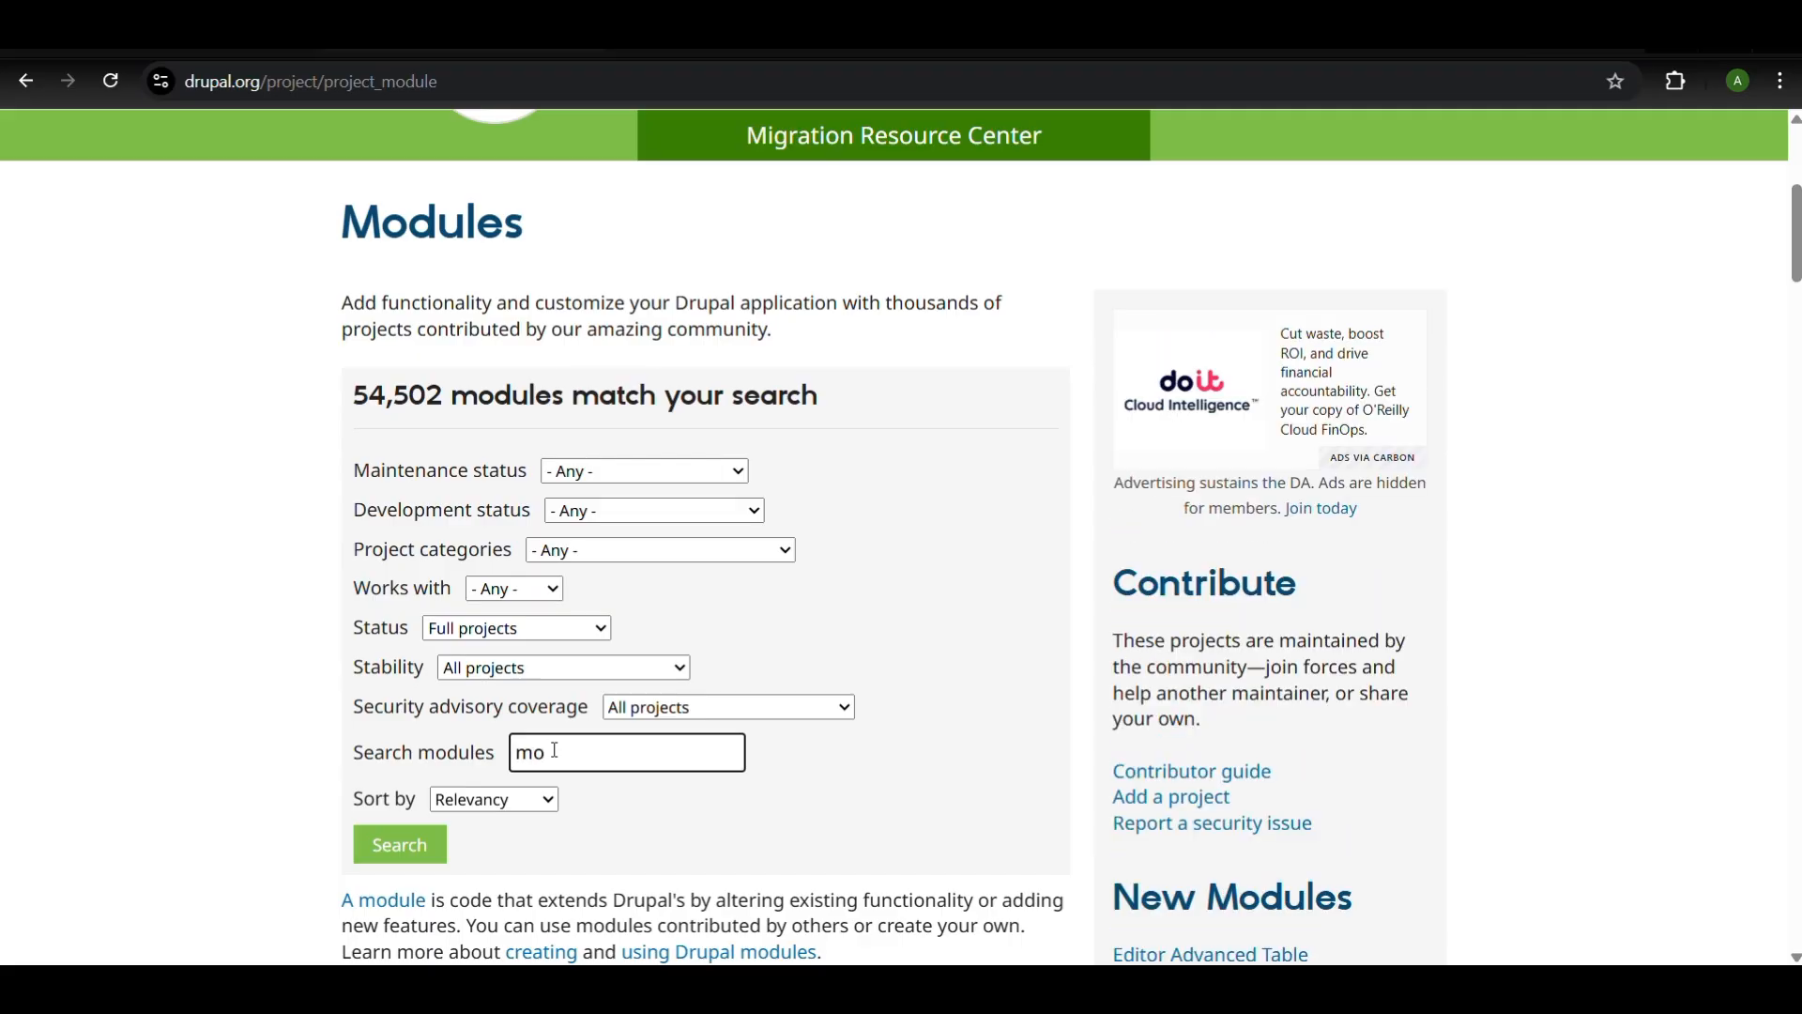
type("igrate")
key("Return")
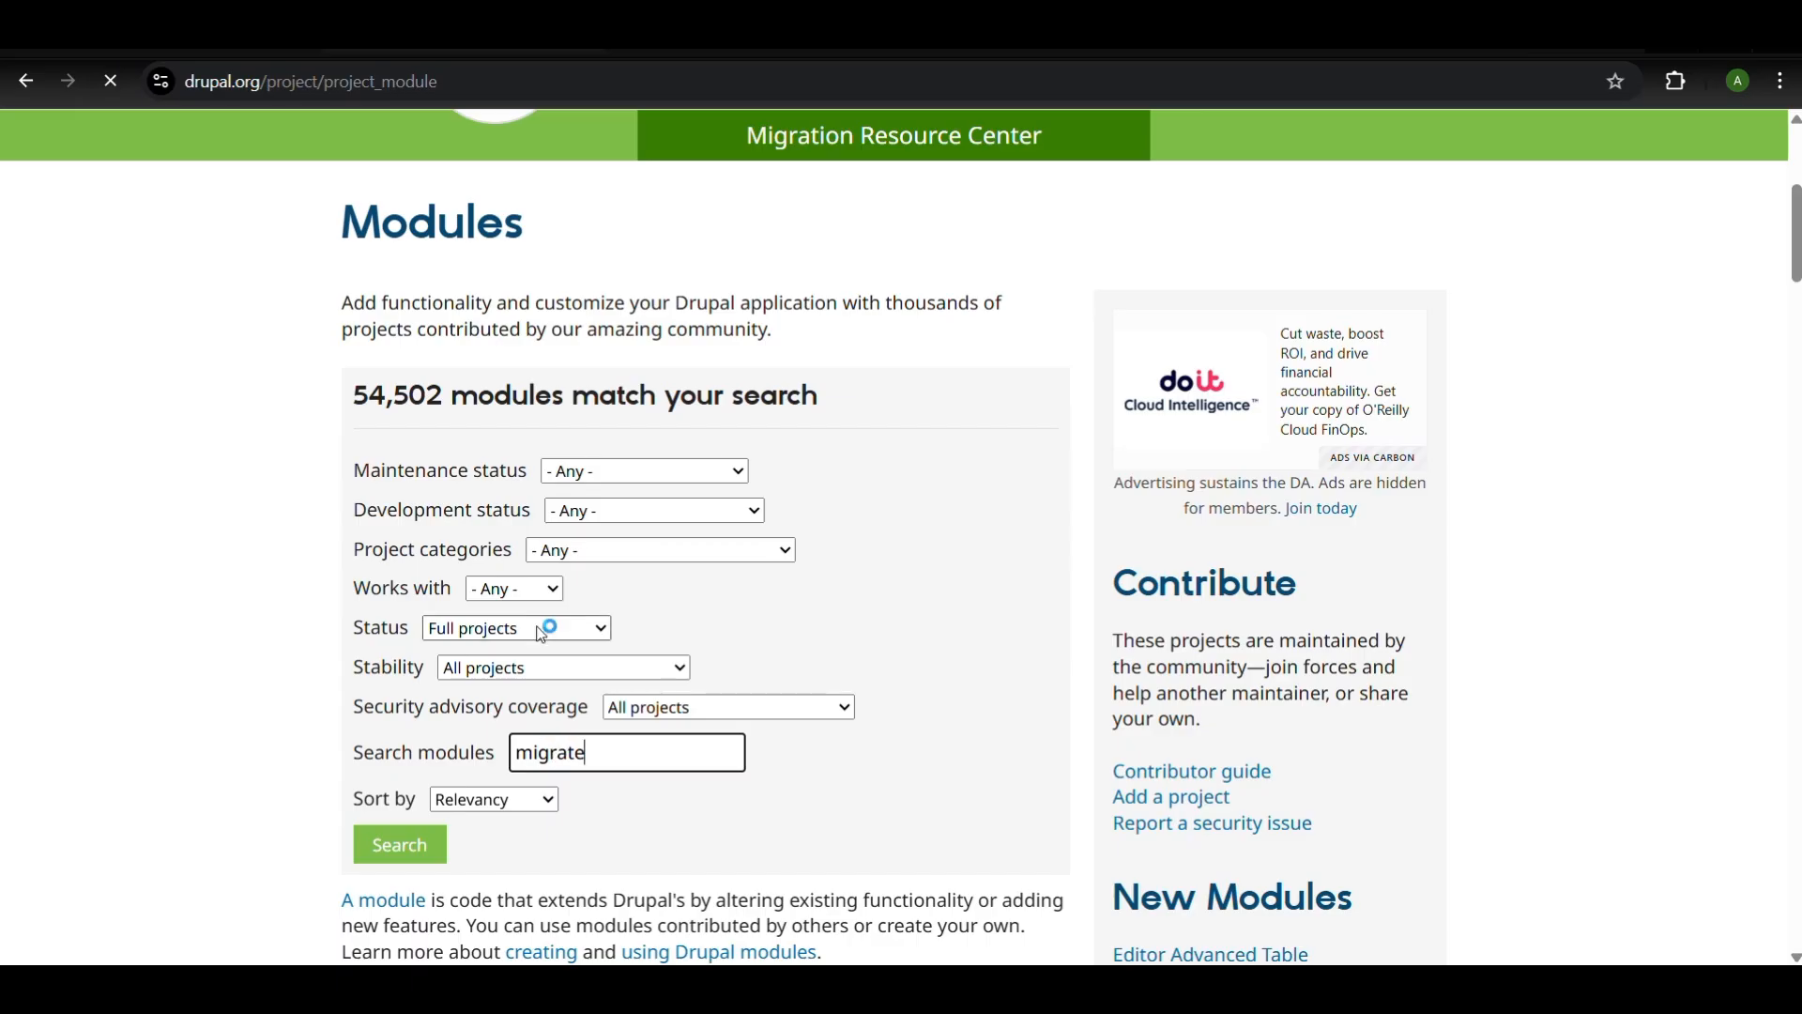
Open the Migrate Plus project page and copy the Composer install command for release 6.0.8
scroll(724, 779, "down", 10)
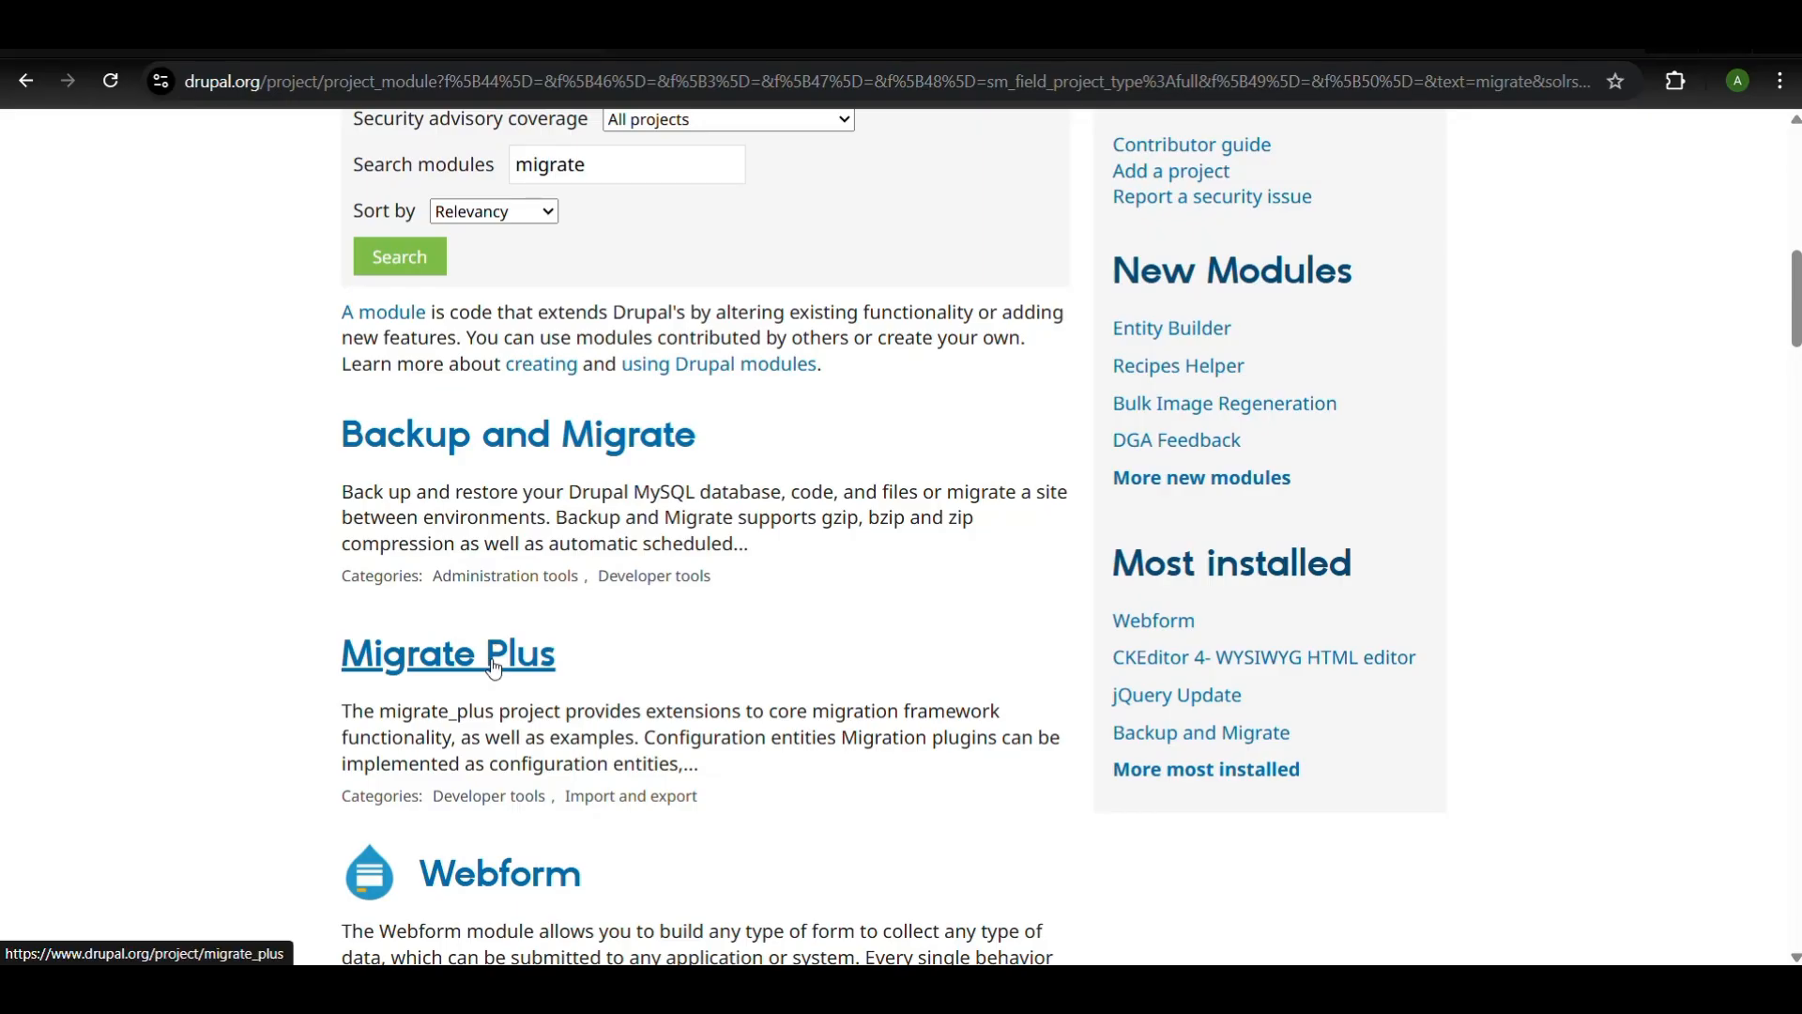
scroll(495, 668, "down", 3)
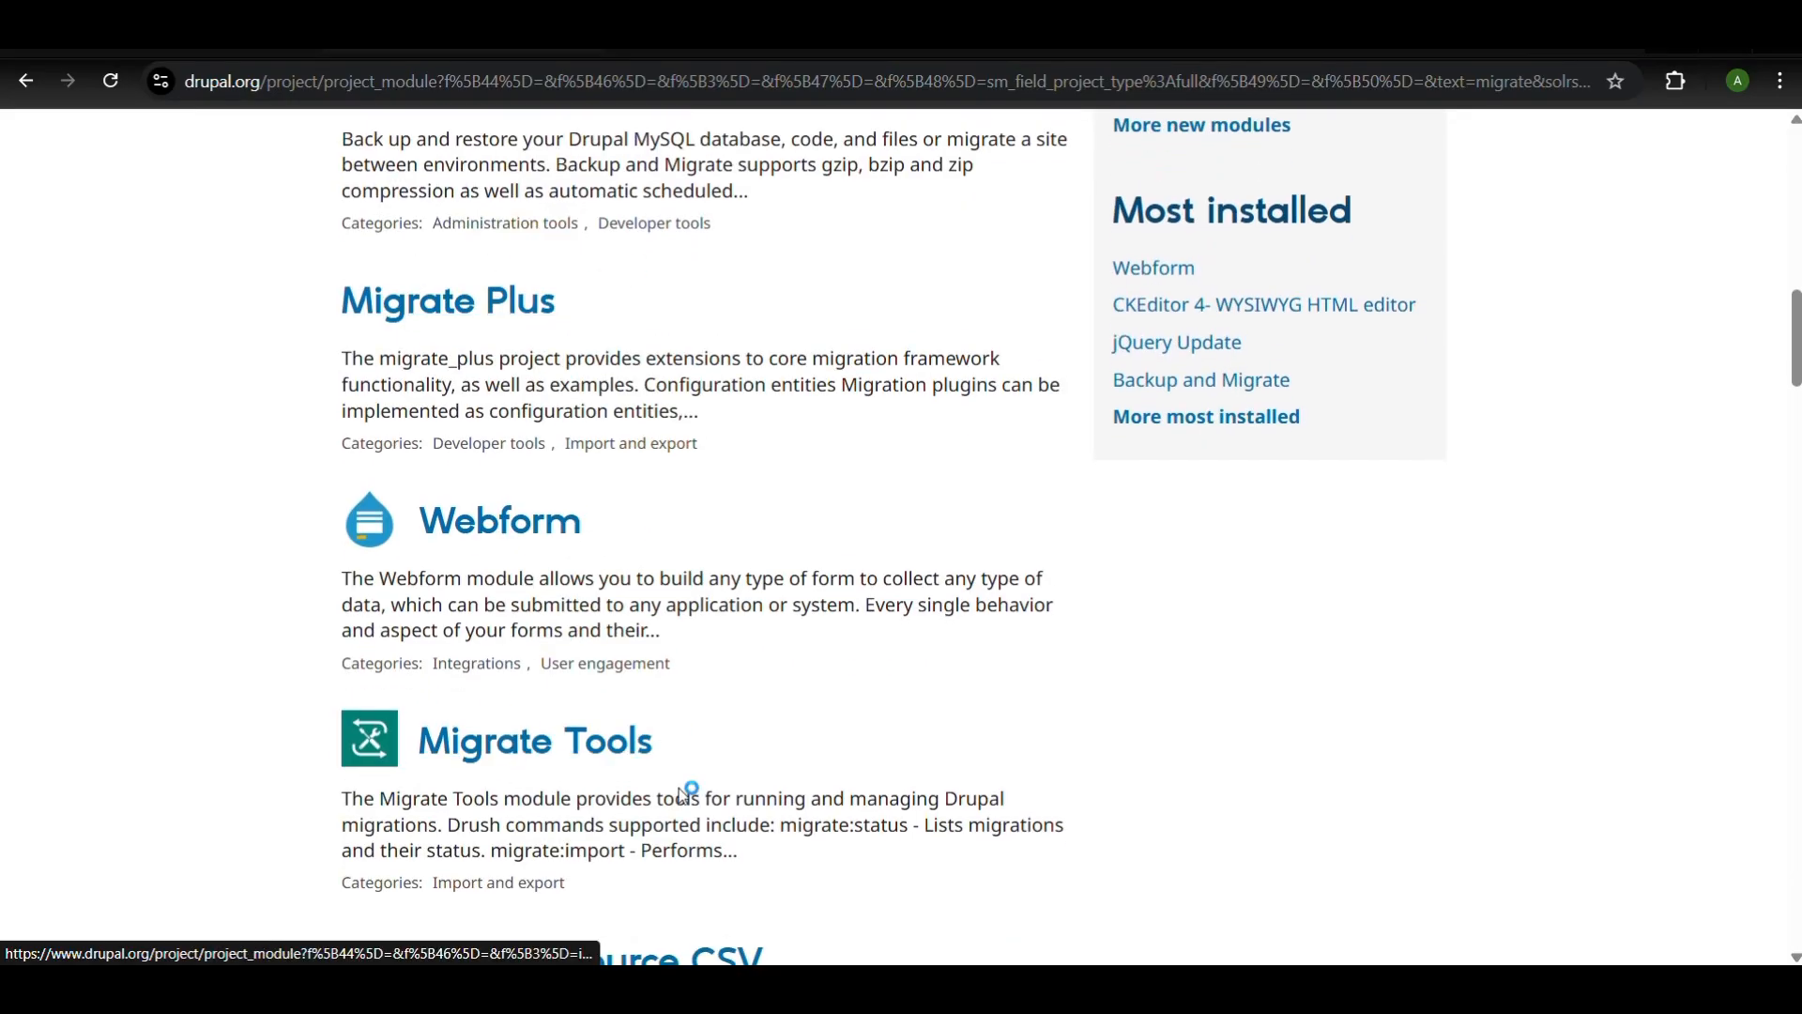
left_click(448, 302)
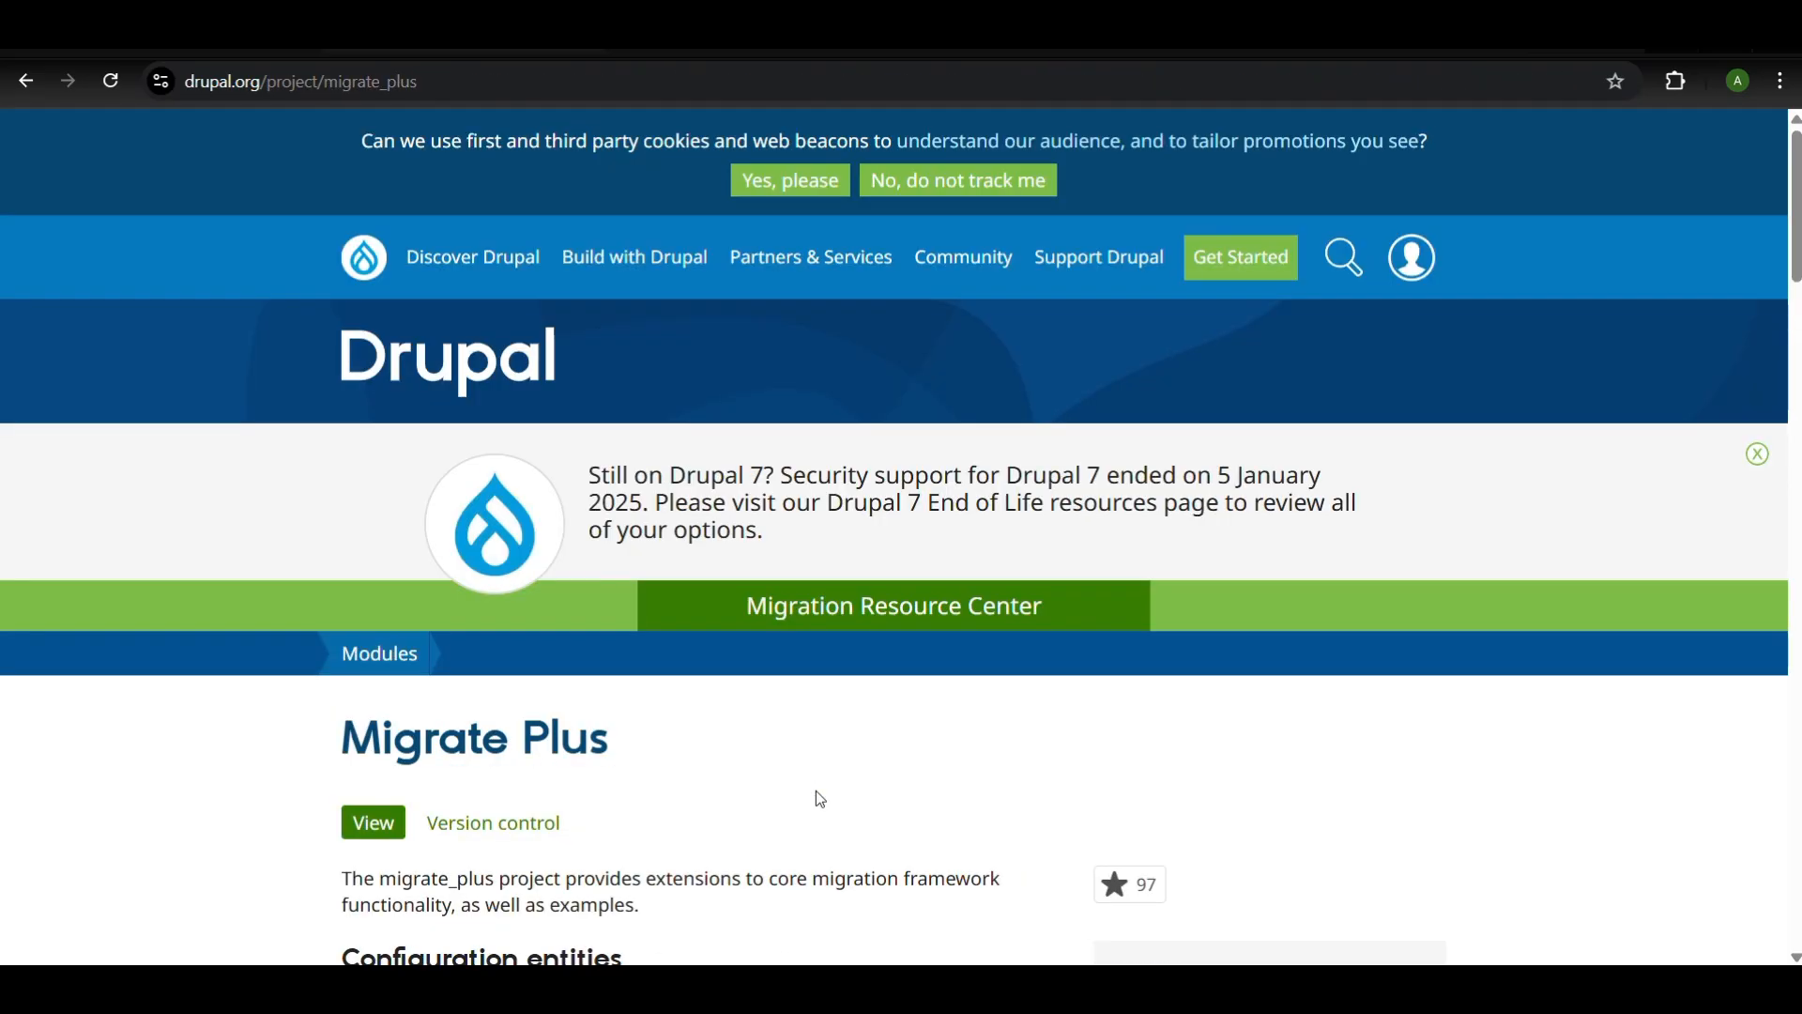
scroll(816, 816, "down", 20)
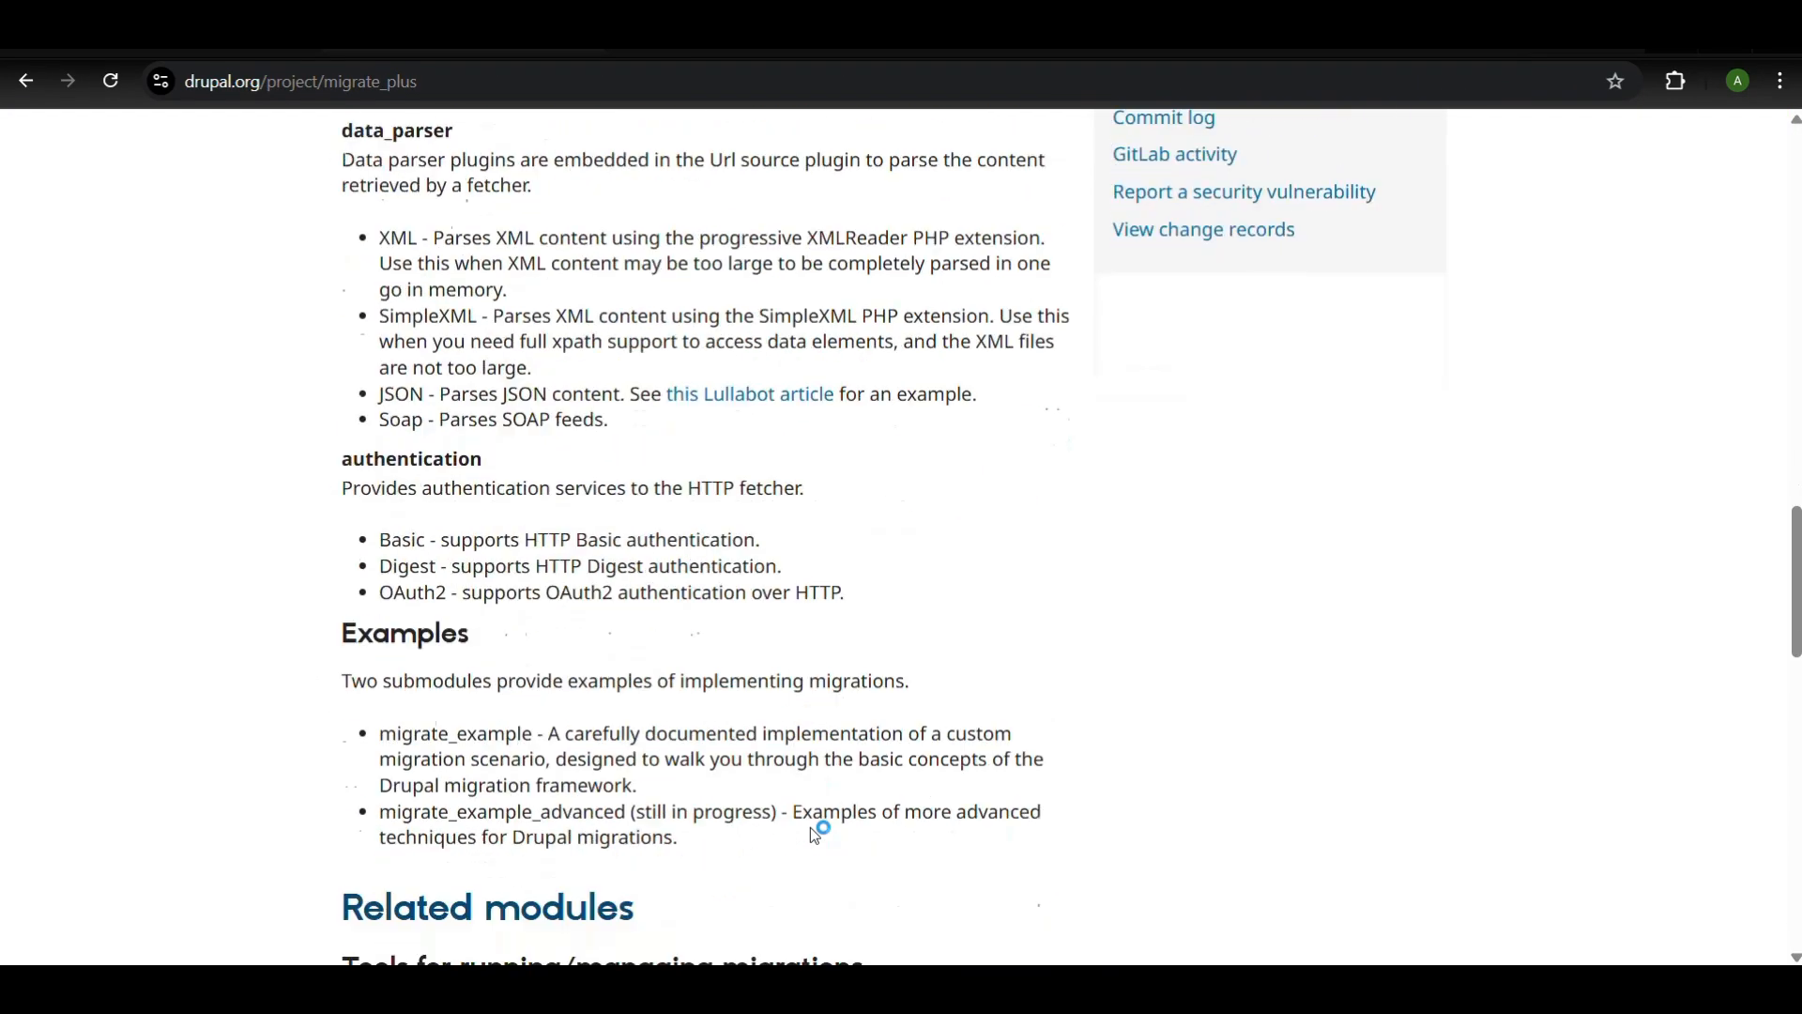
scroll(815, 836, "down", 5)
left_click(1025, 657)
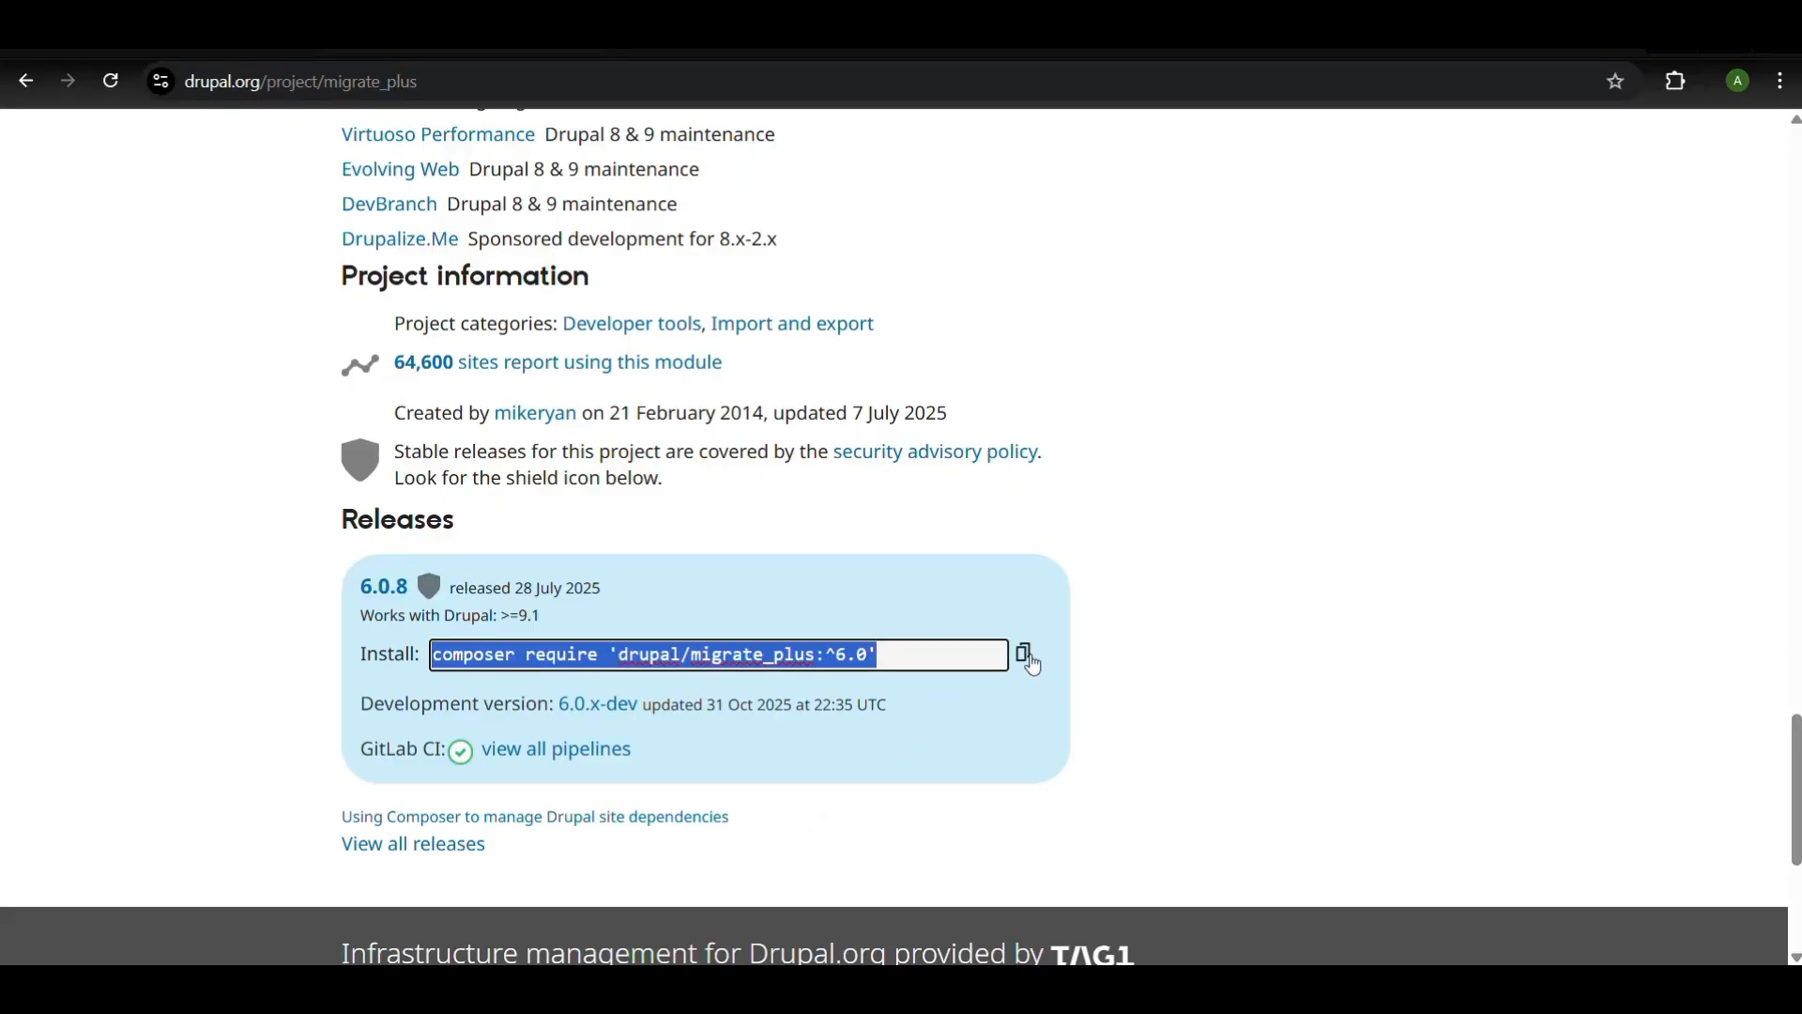
left_click(1024, 657)
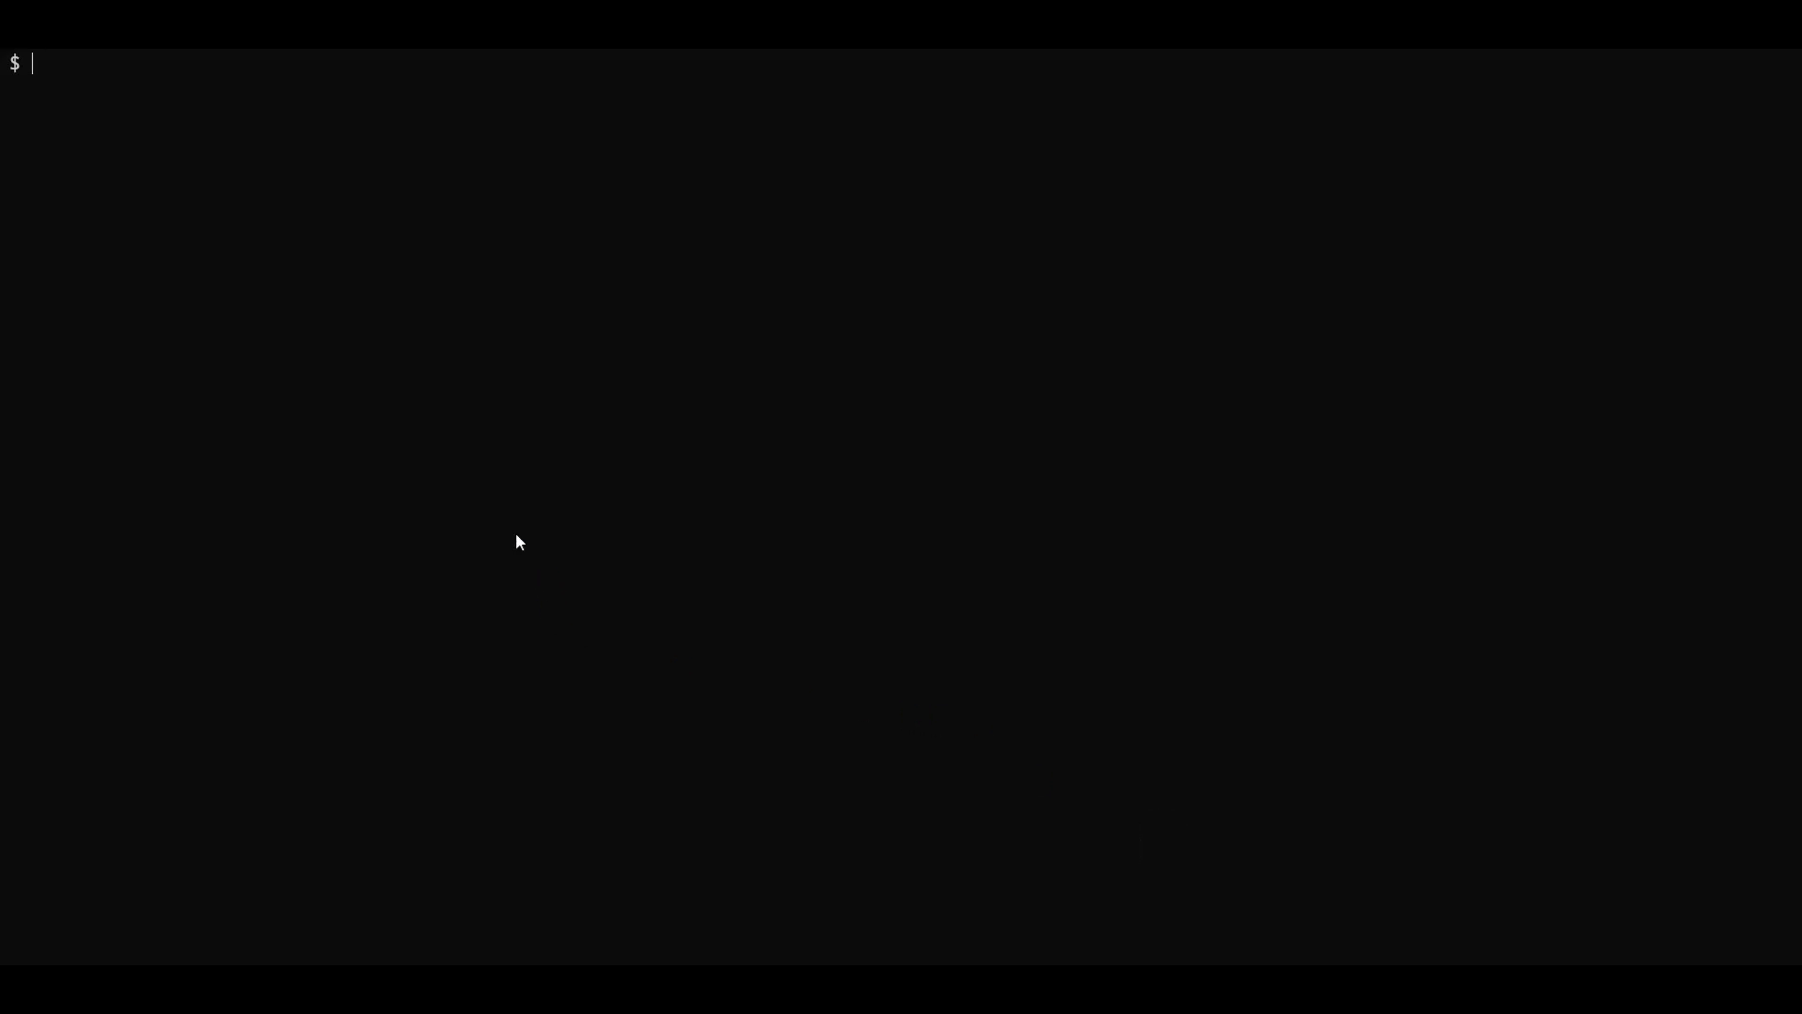
In the terminal, start the project with "ddev start" and enter its web container with "ddev ssh"
type("ddev start")
key("Return")
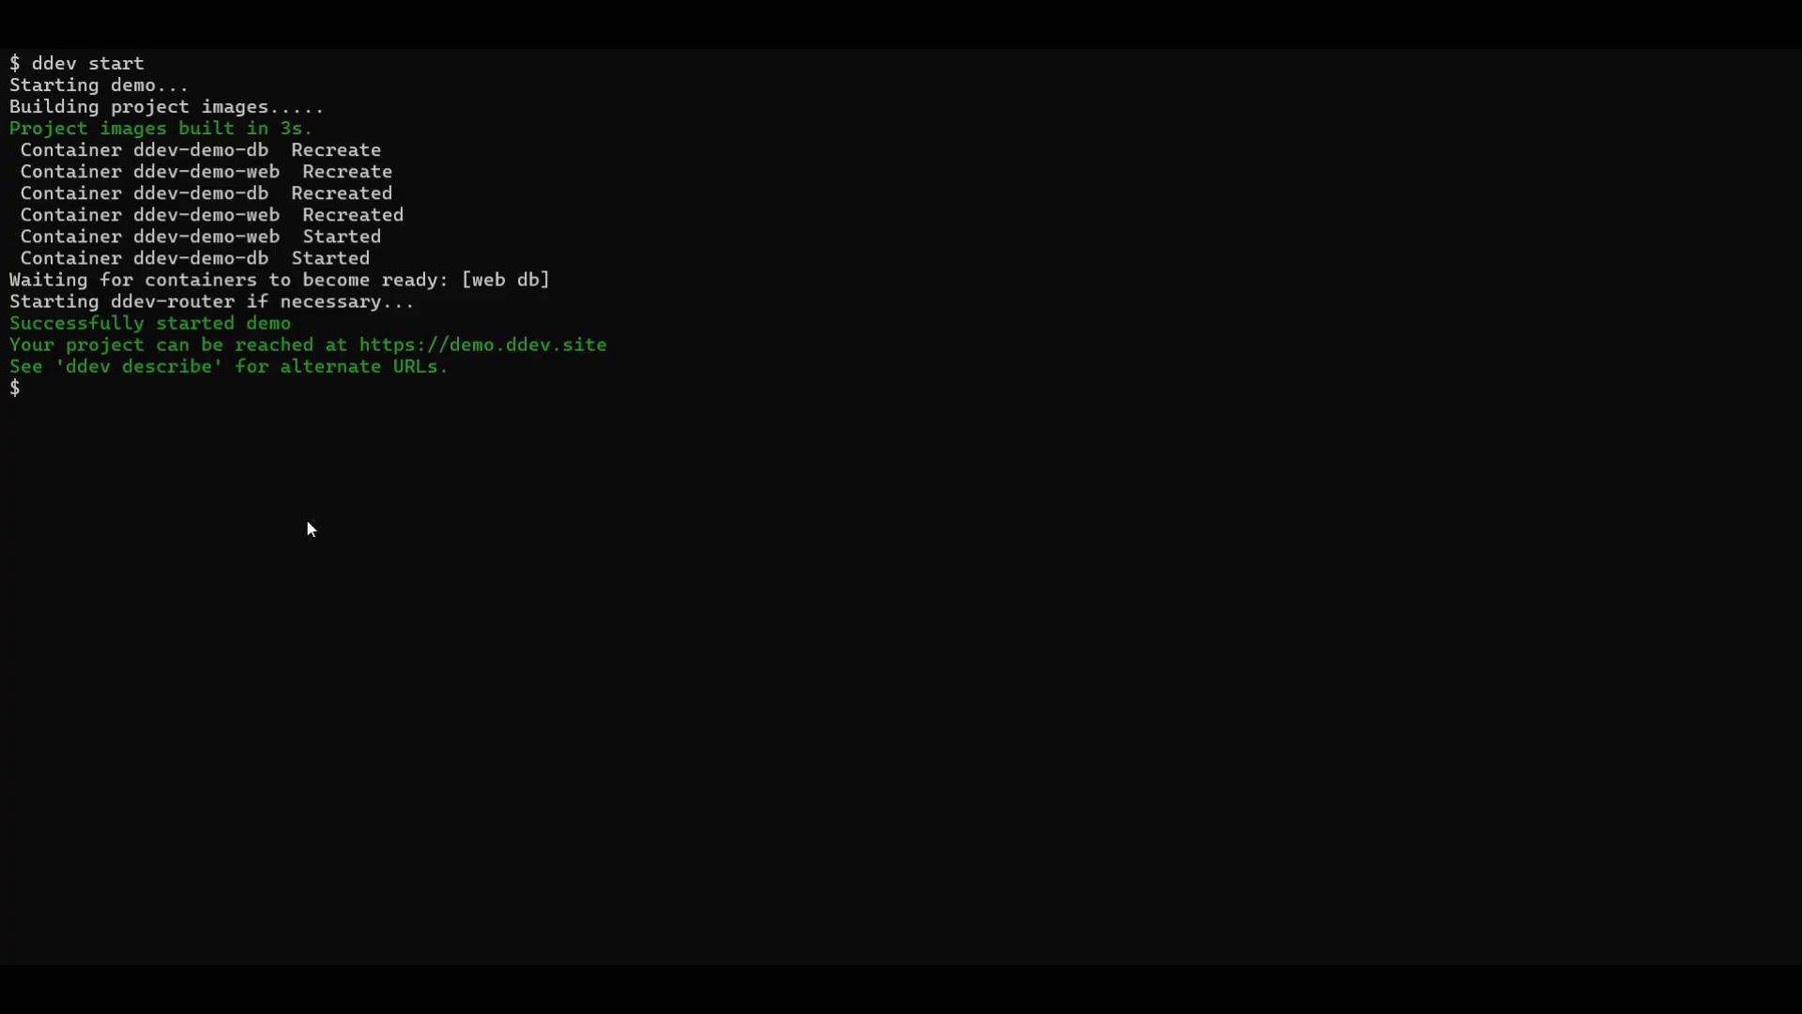
type("ddev sss")
key("BackSpace")
type("h")
key("Return")
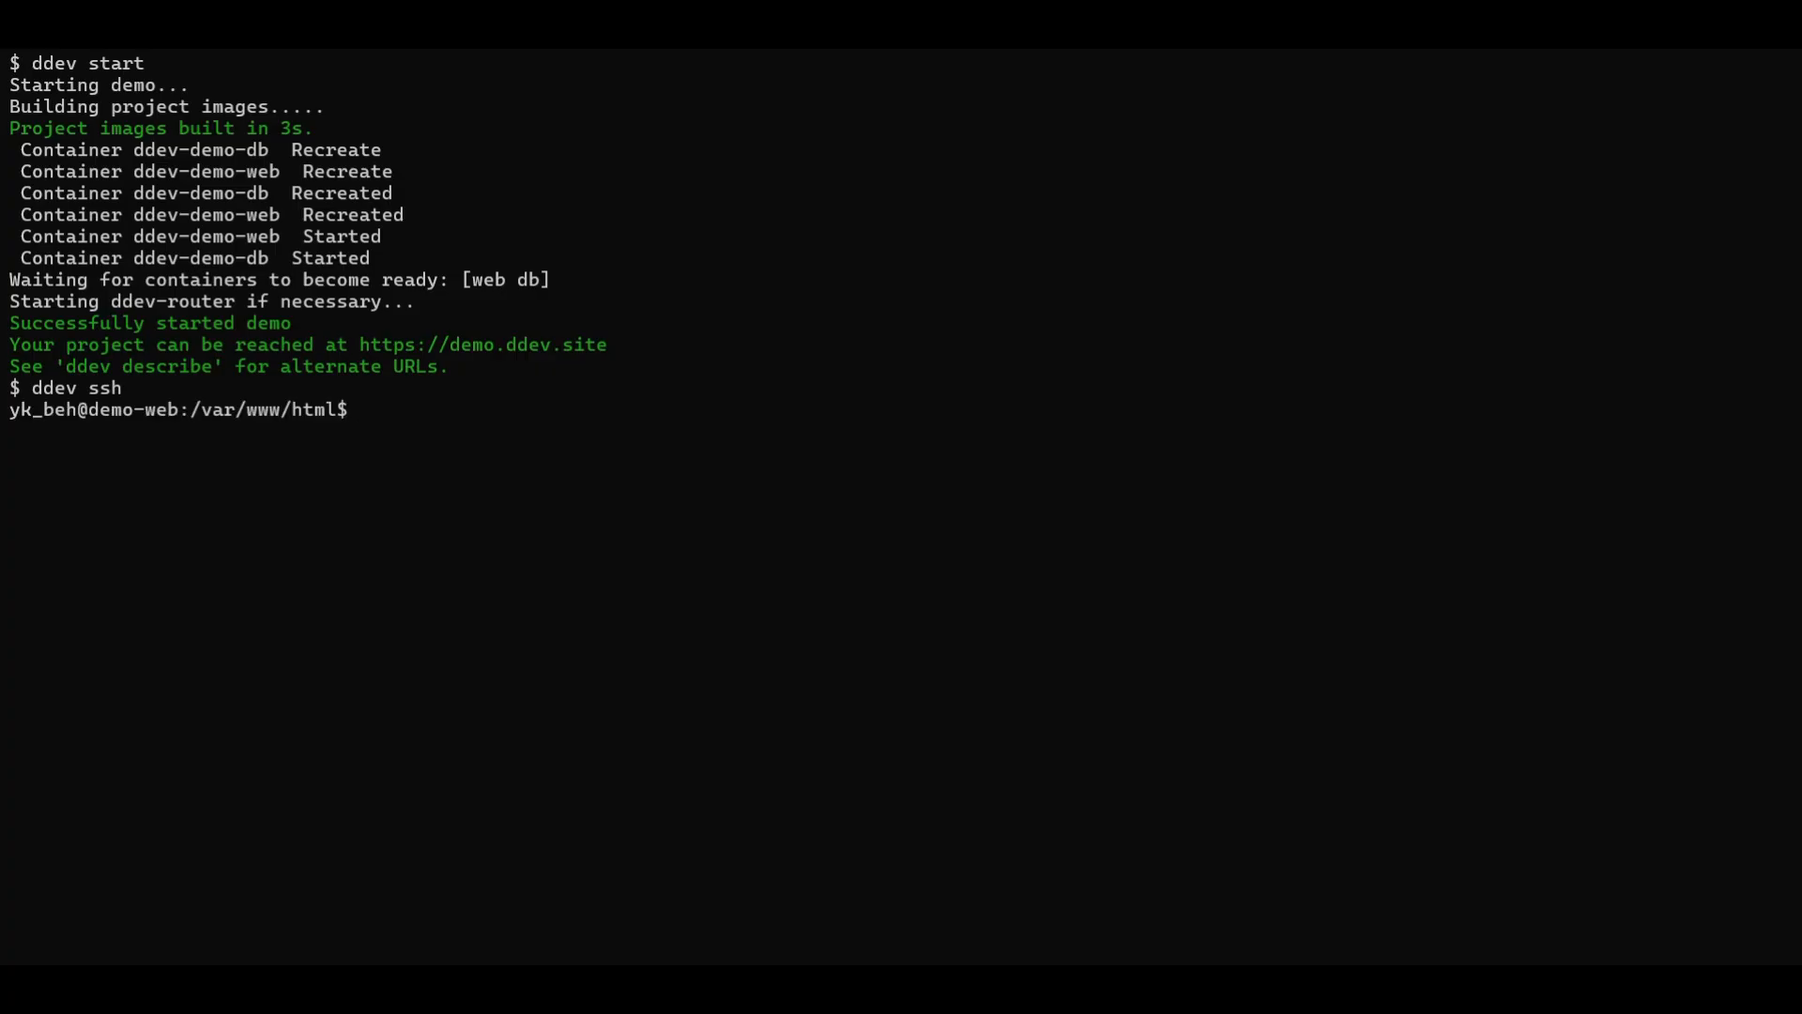
Run the copied command composer require 'drupal/migrate_plus:^6.0' in the web container
key("ctrl+v")
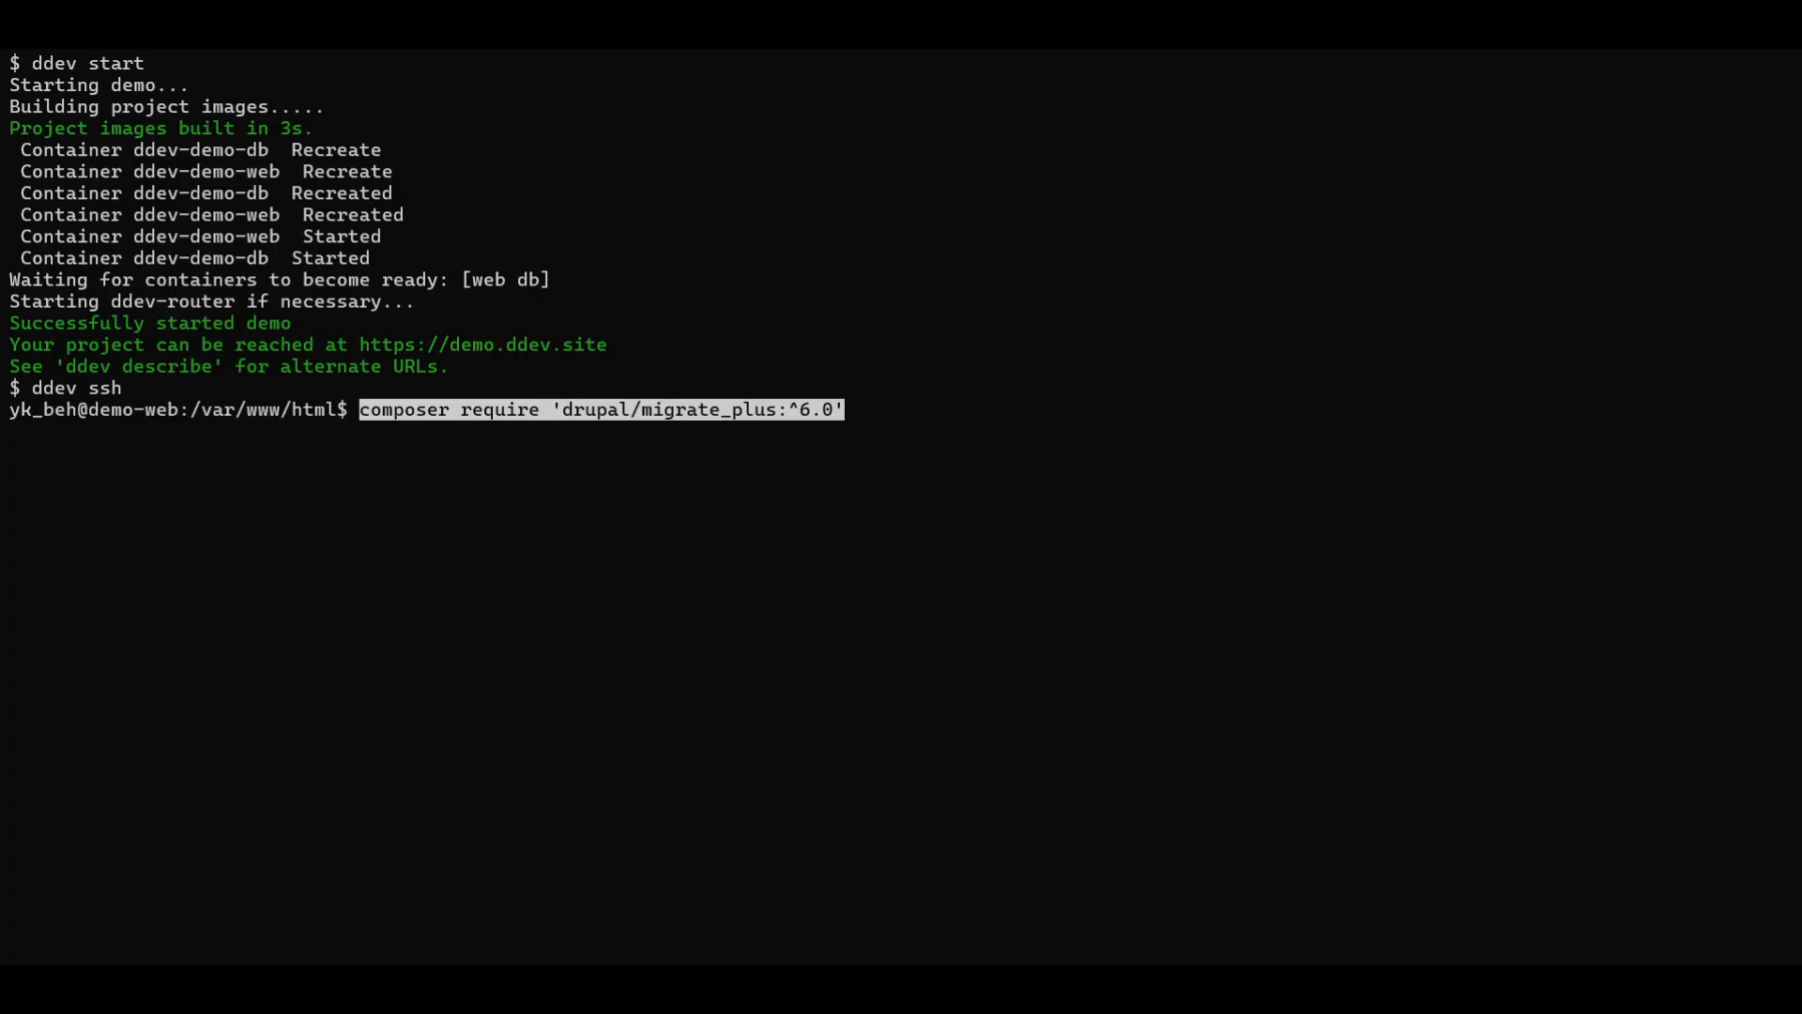
key("Return")
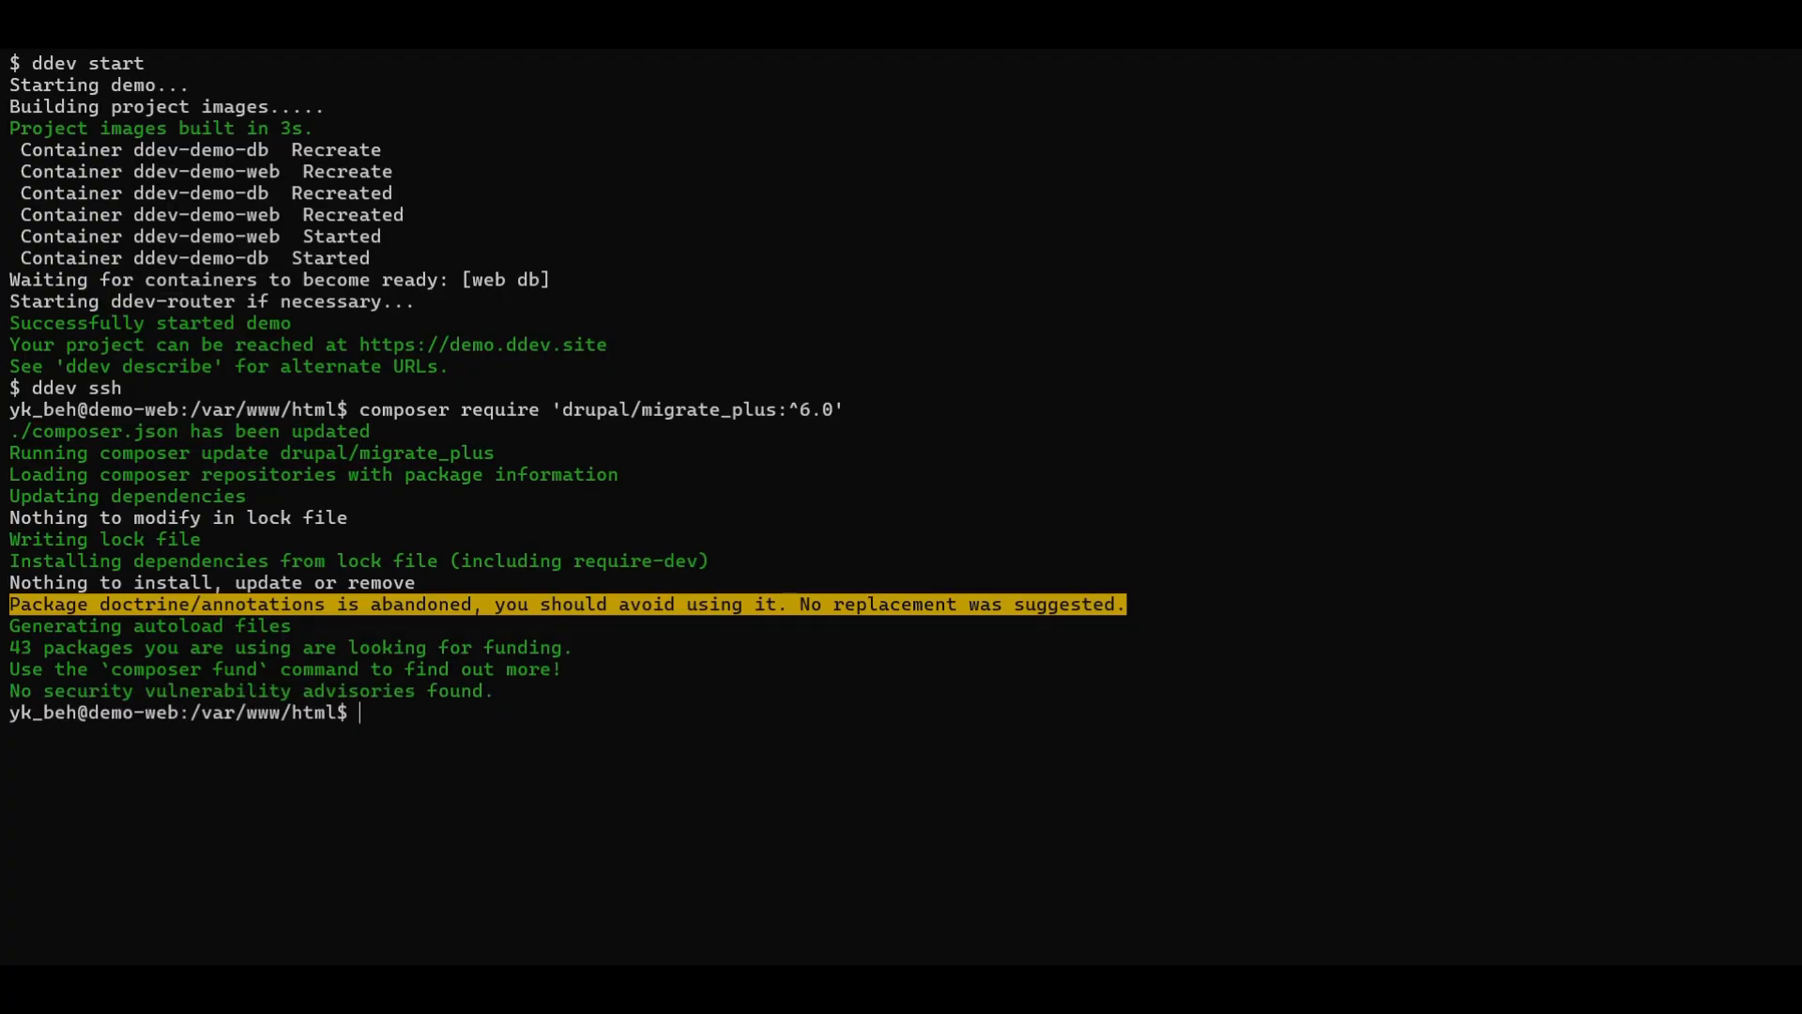
Switch to the demo site in the browser, filter its Extend module list by "migrate" and check which Migration modules are enabled
mouse_move(906, 988)
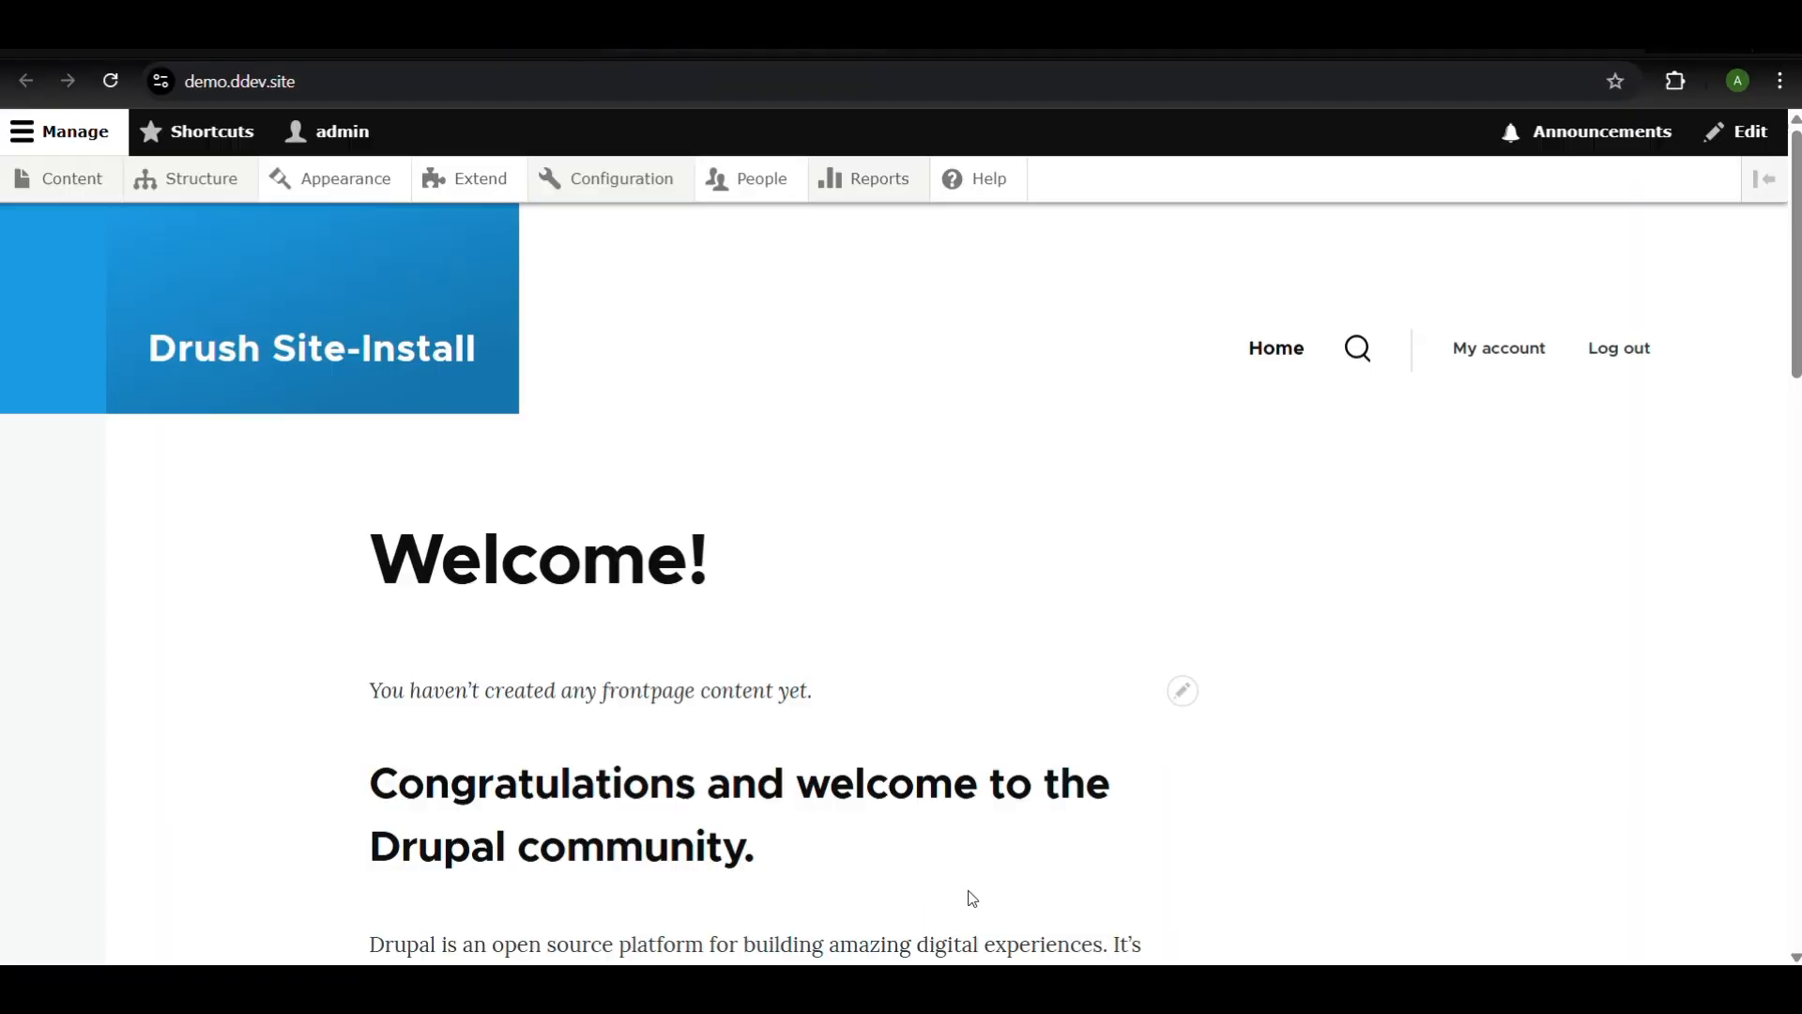
left_click(970, 896)
left_click(494, 193)
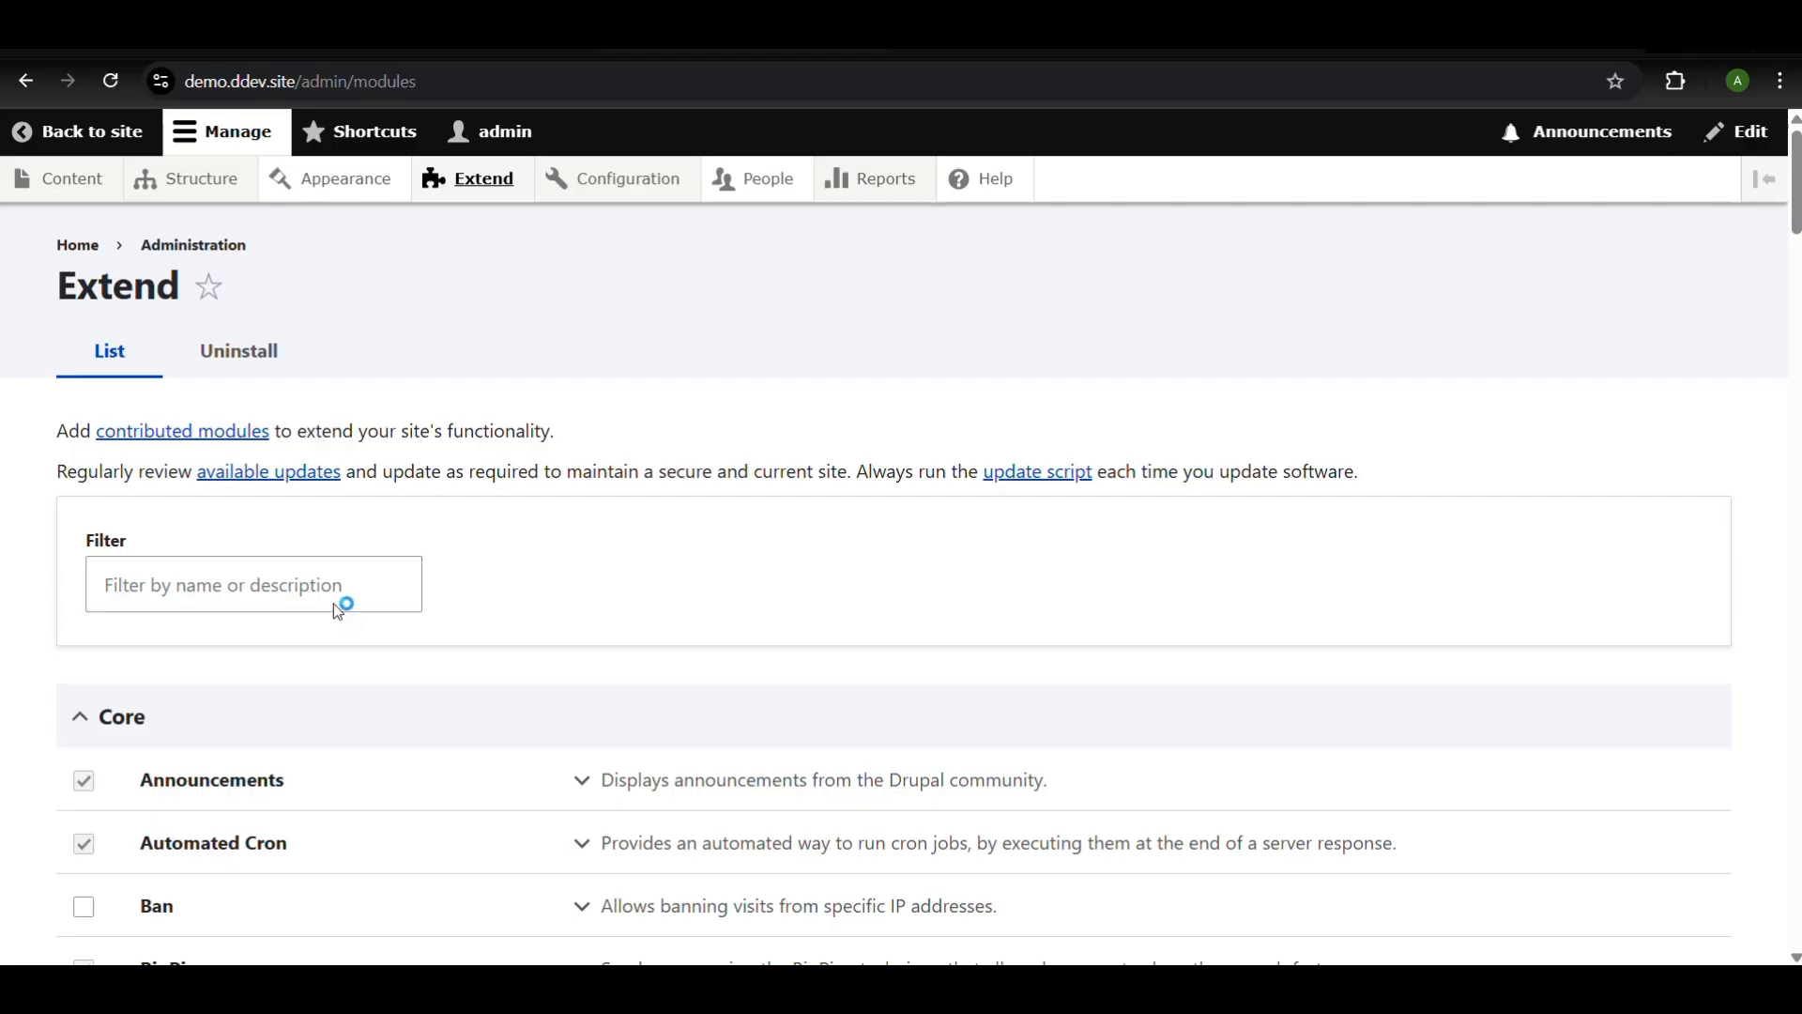
left_click(336, 602)
type("migrate")
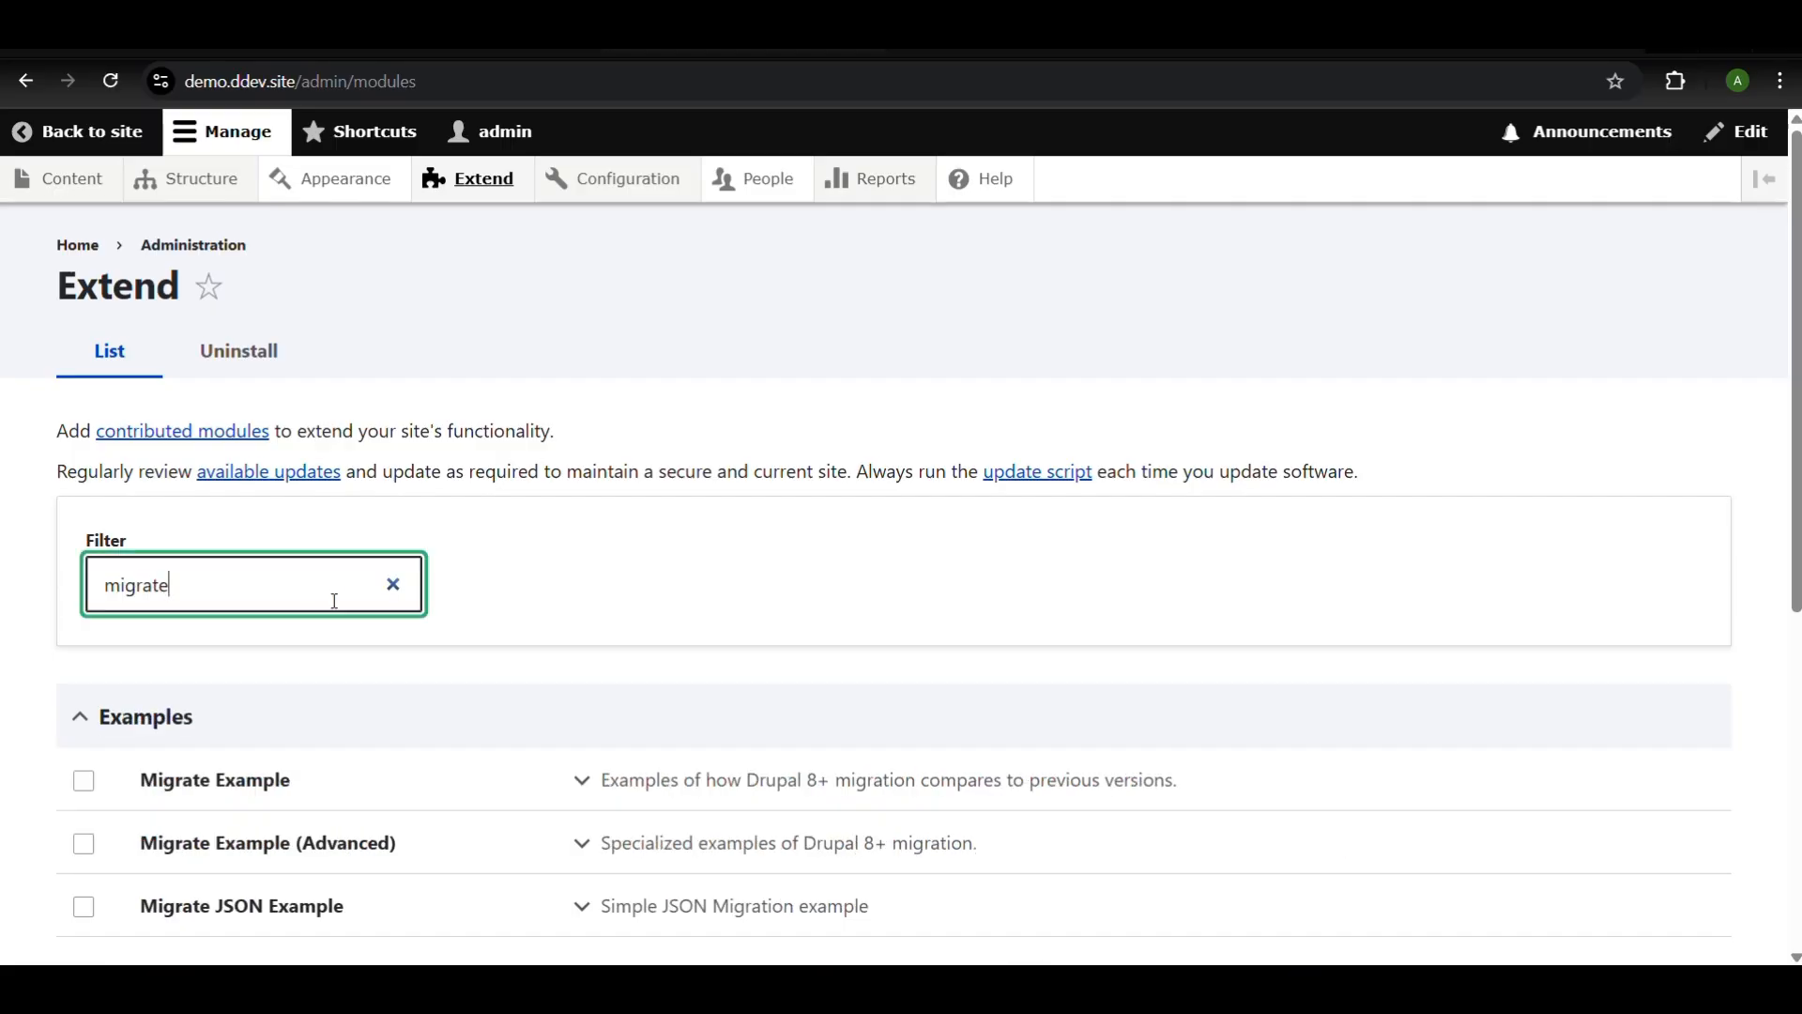
scroll(375, 615, "down", 5)
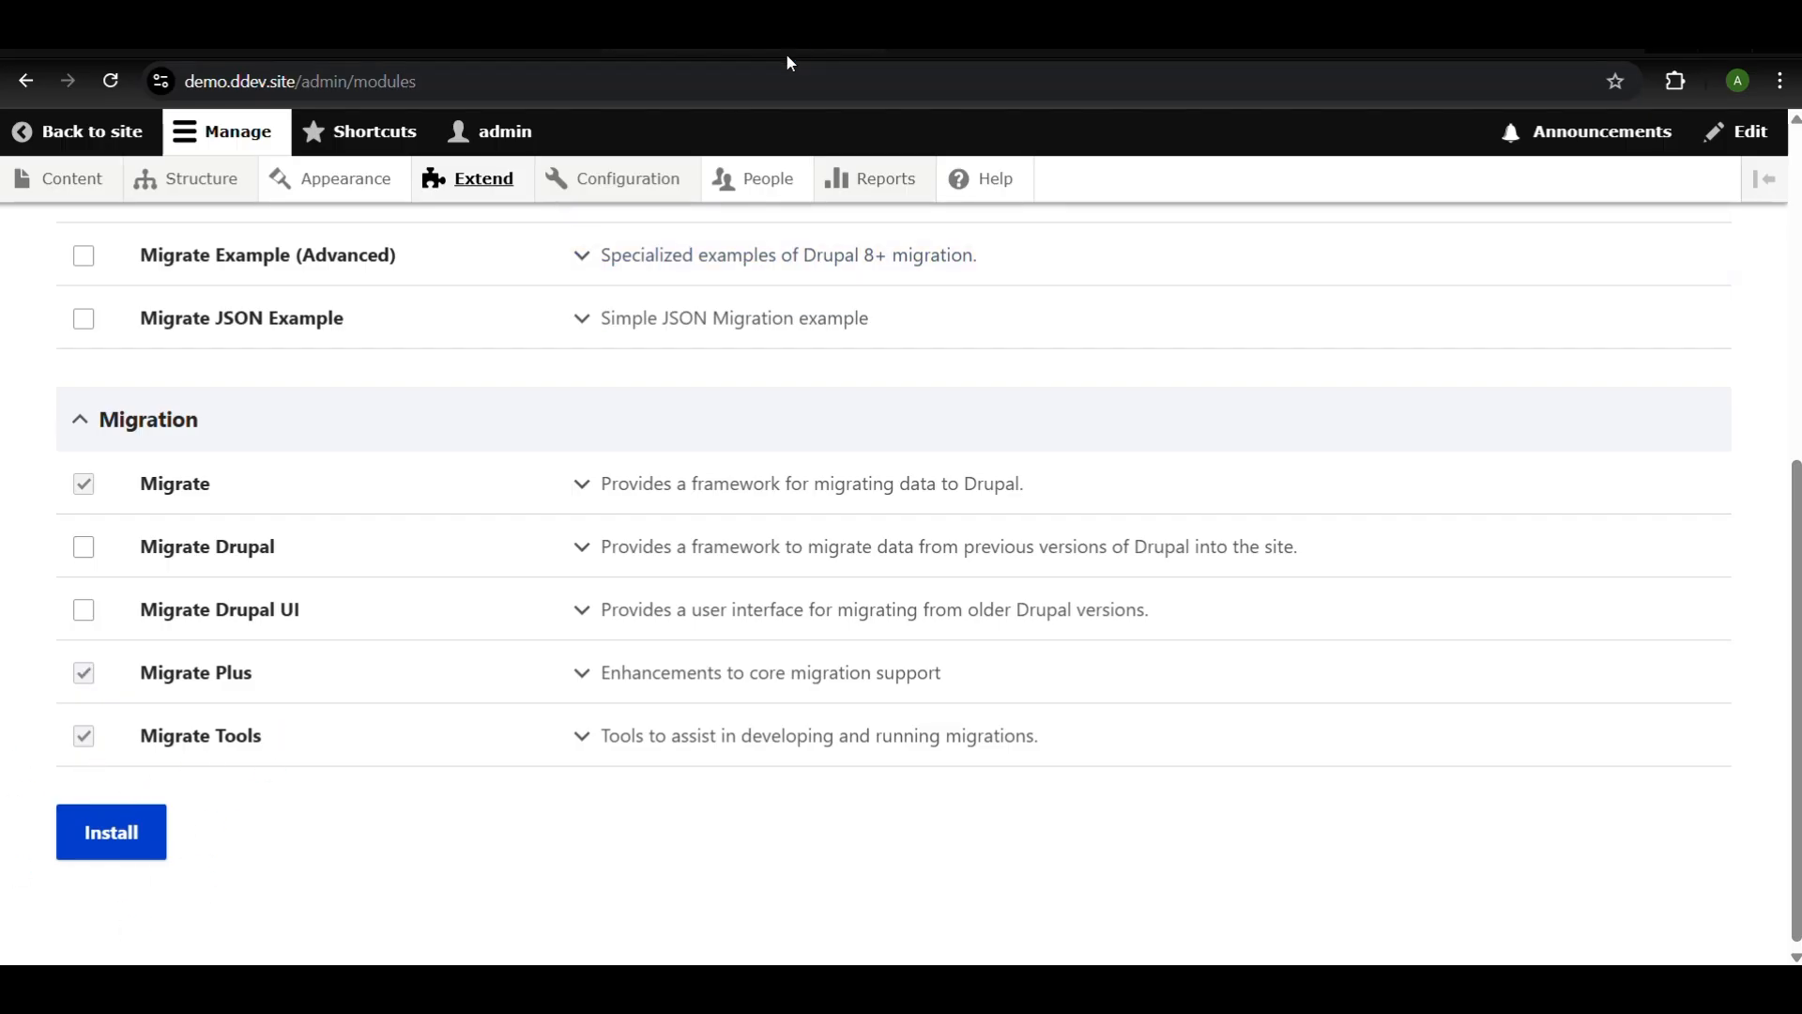
scroll(1033, 728, "up", 3)
scroll(1033, 728, "up", 4)
Delete the existing Organisation content type from the site's content types
mouse_move(201, 179)
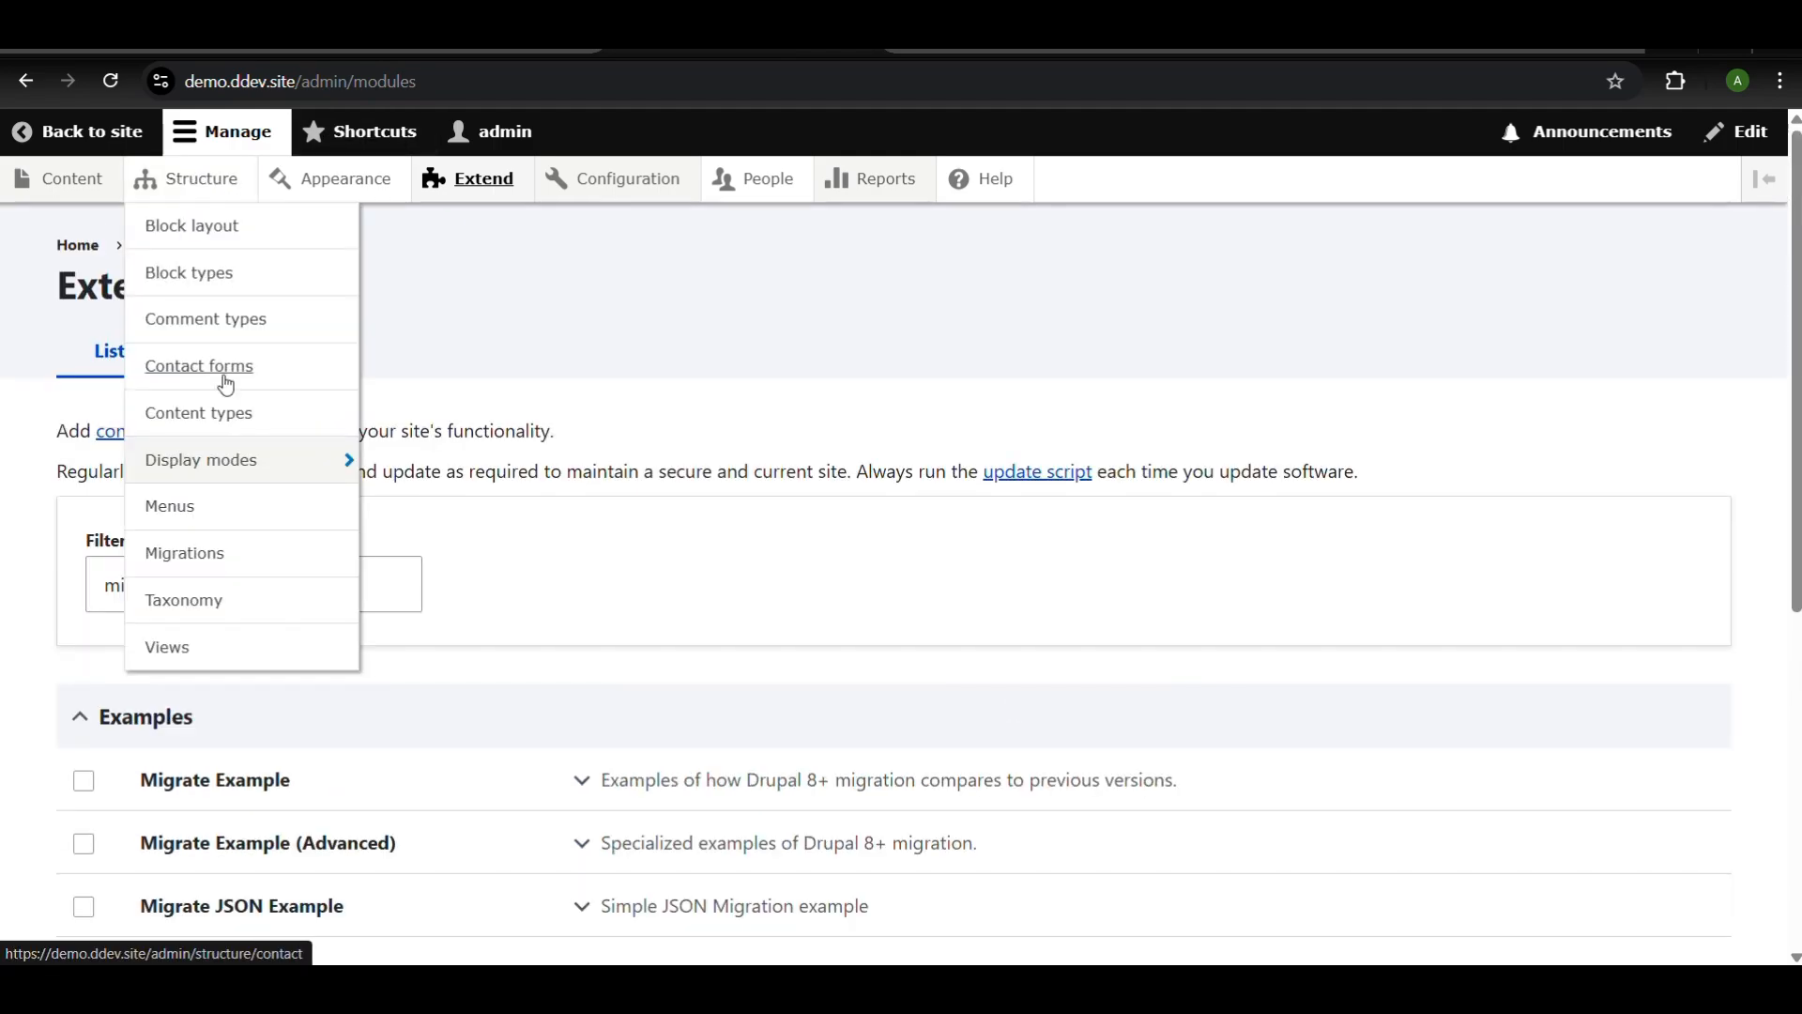
left_click(229, 424)
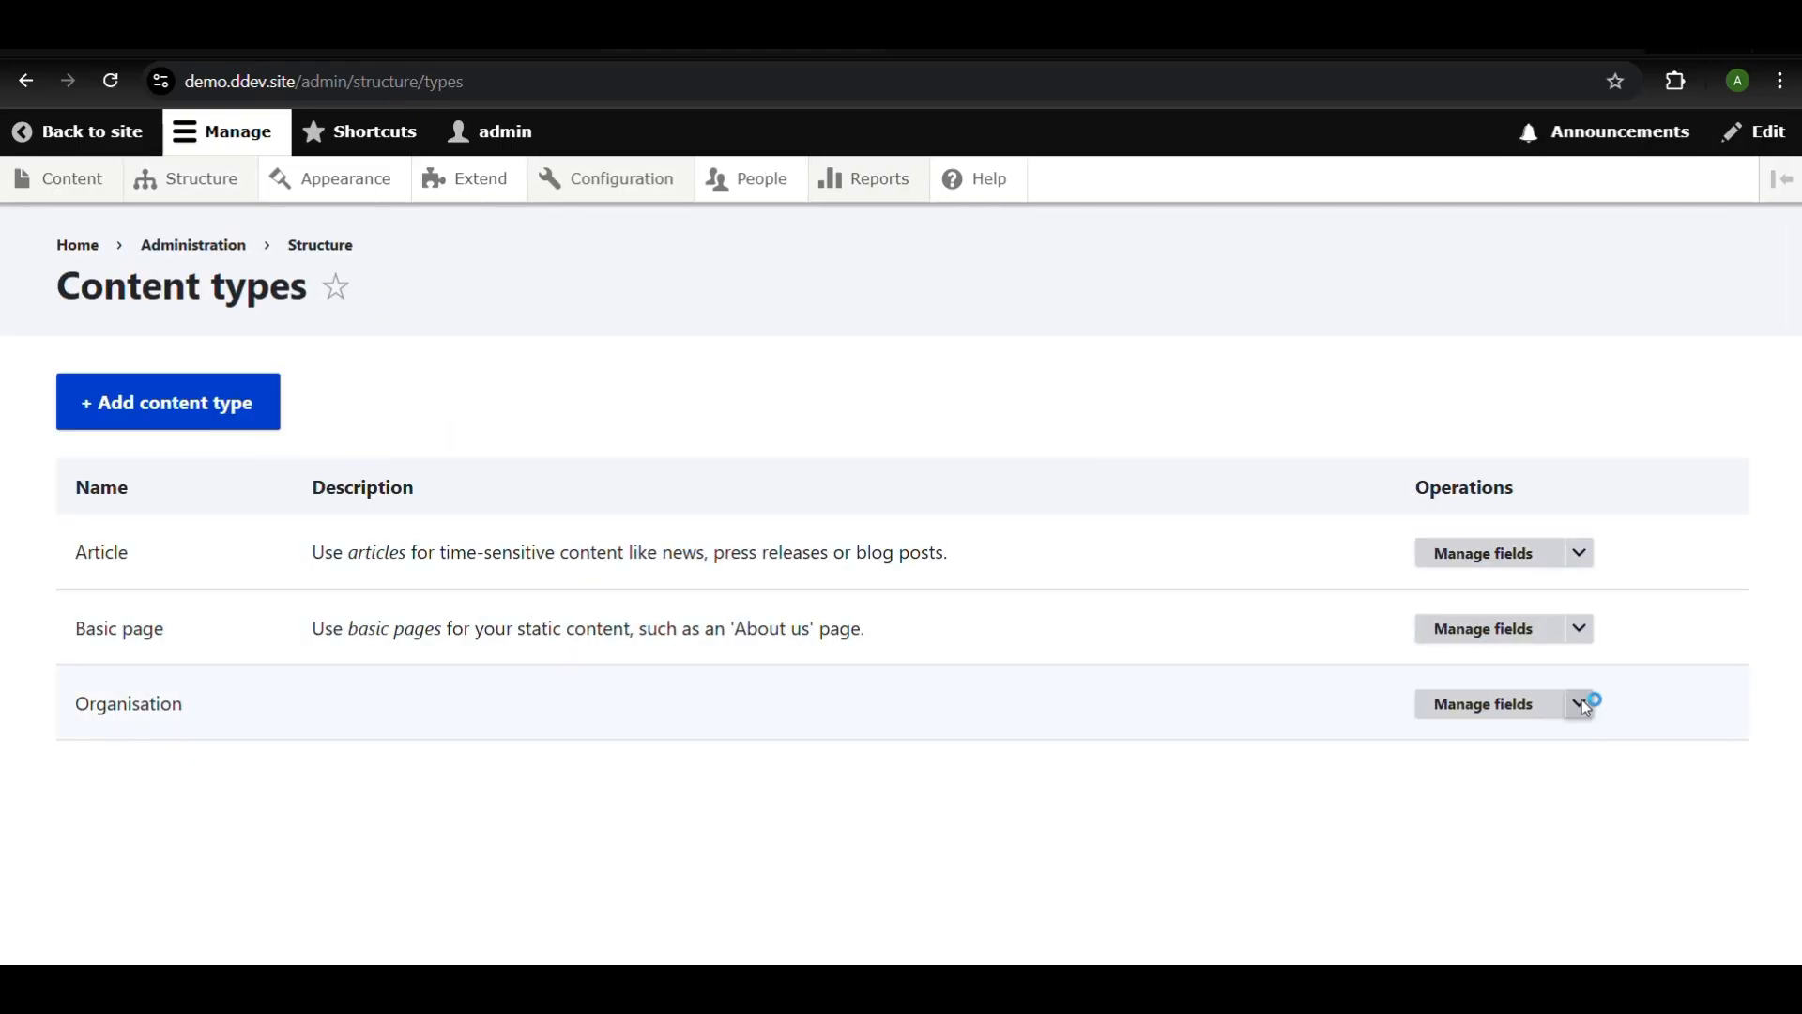
left_click(1582, 704)
left_click(1492, 852)
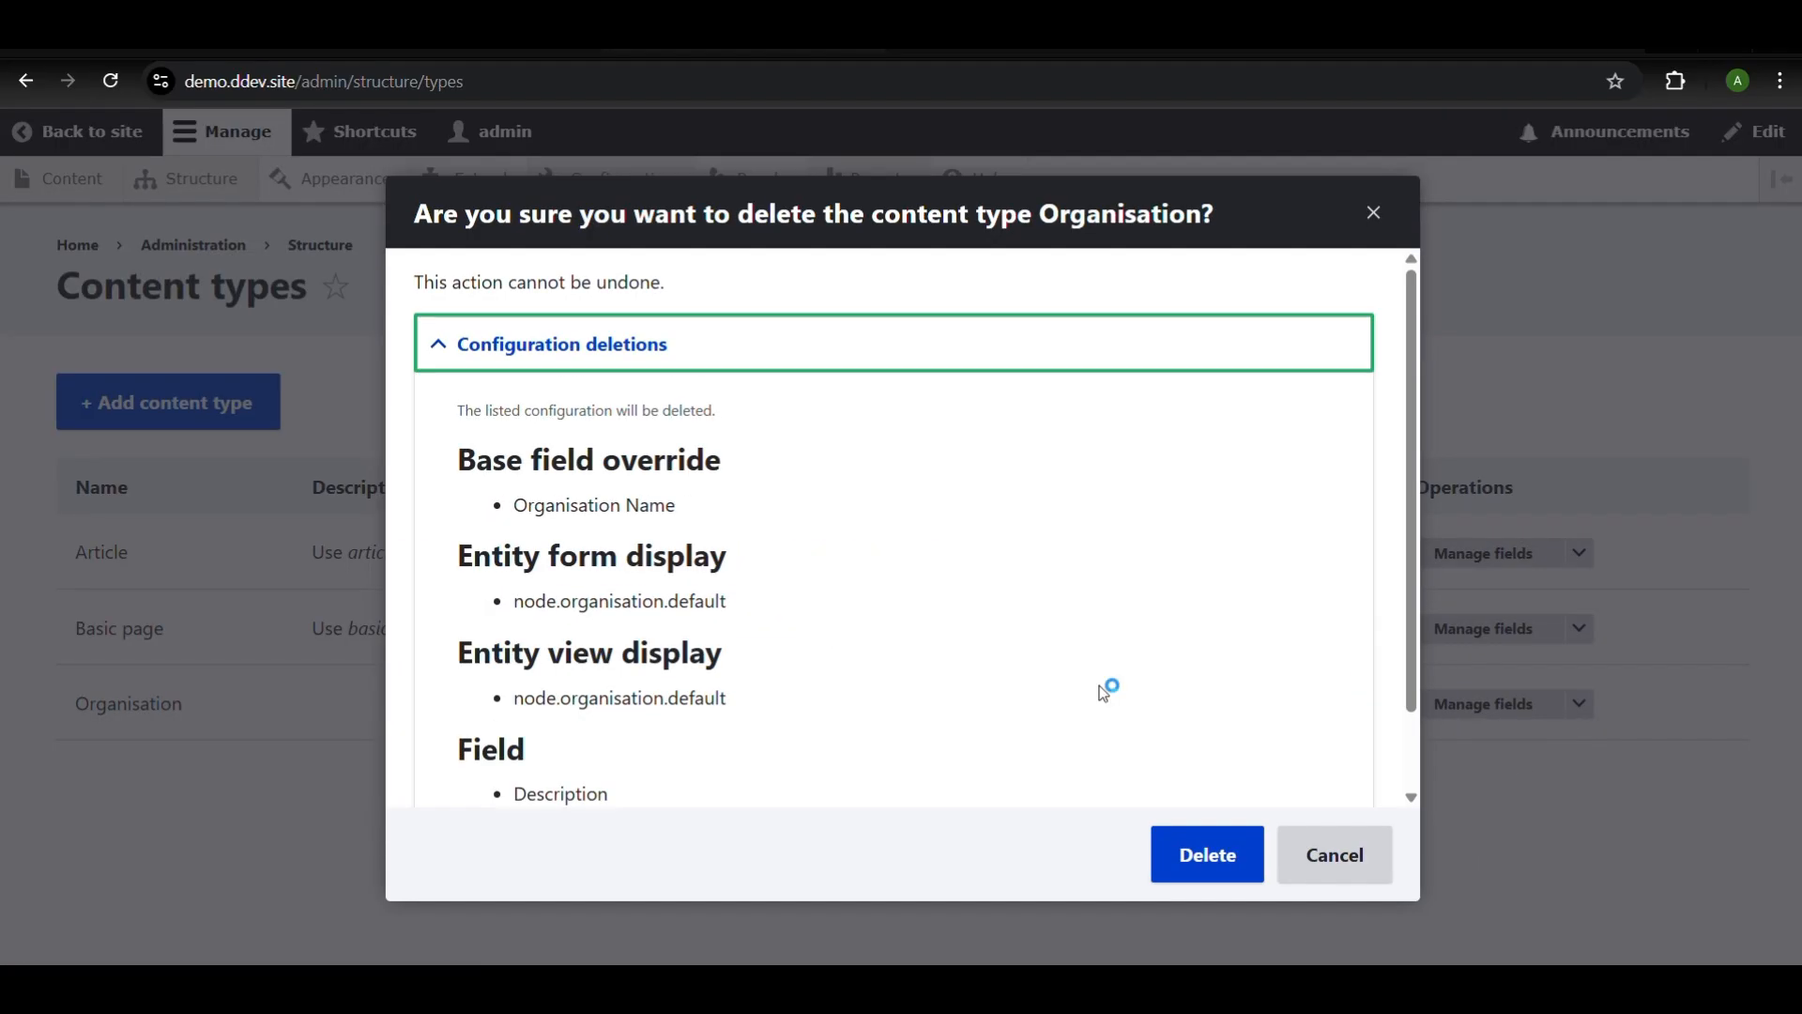
left_click(1220, 868)
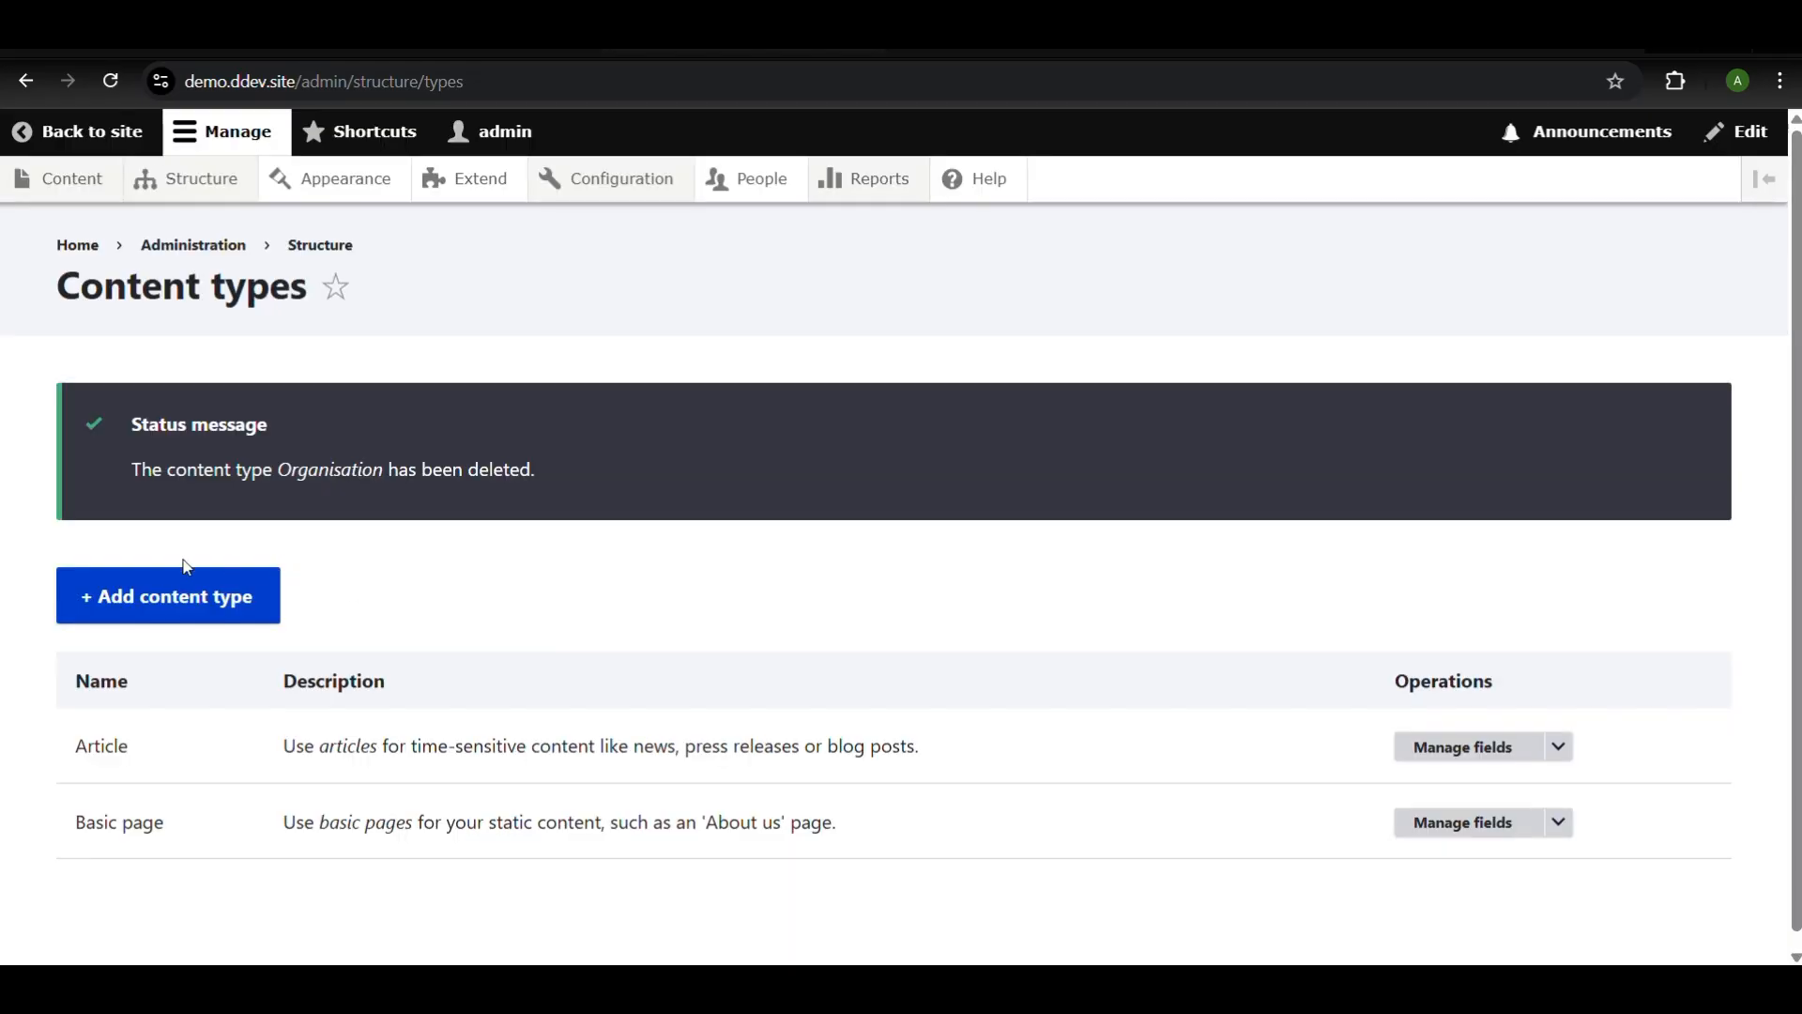
Add a content type named Organisation with the title field label "Organisation Name", saving it and continuing to its field management
left_click(178, 599)
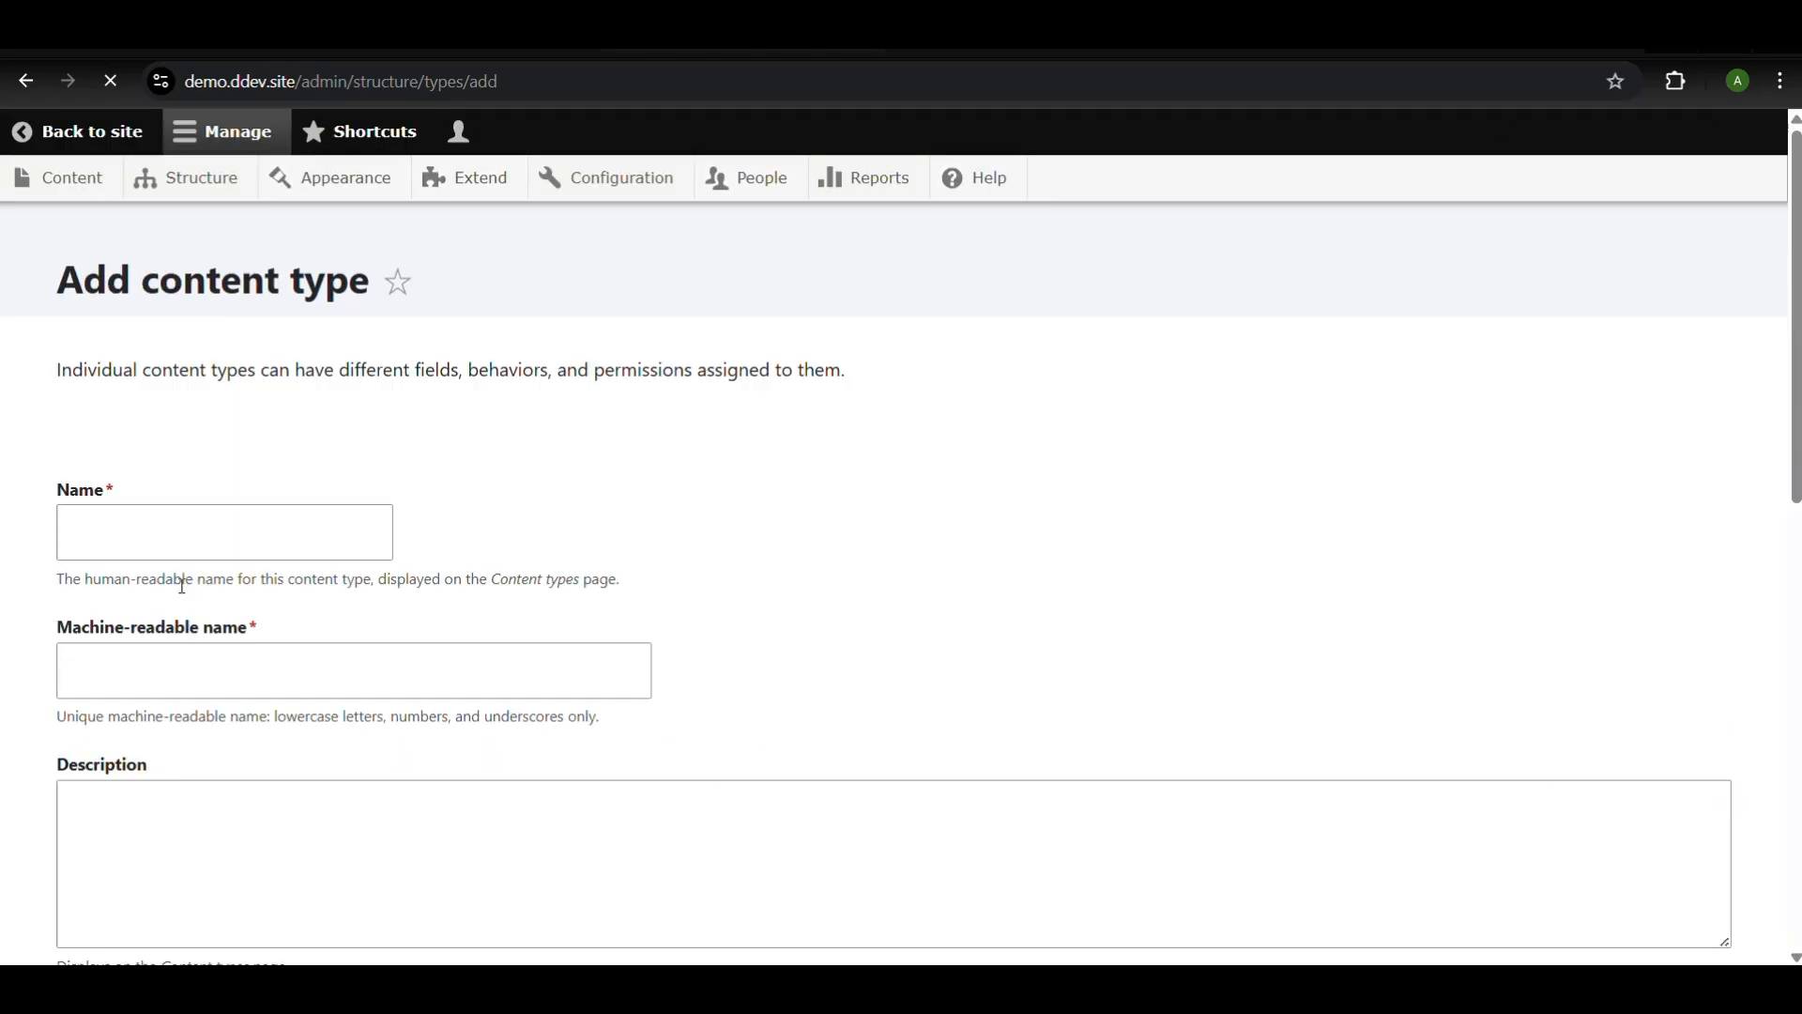
left_click(197, 519)
type("Orga")
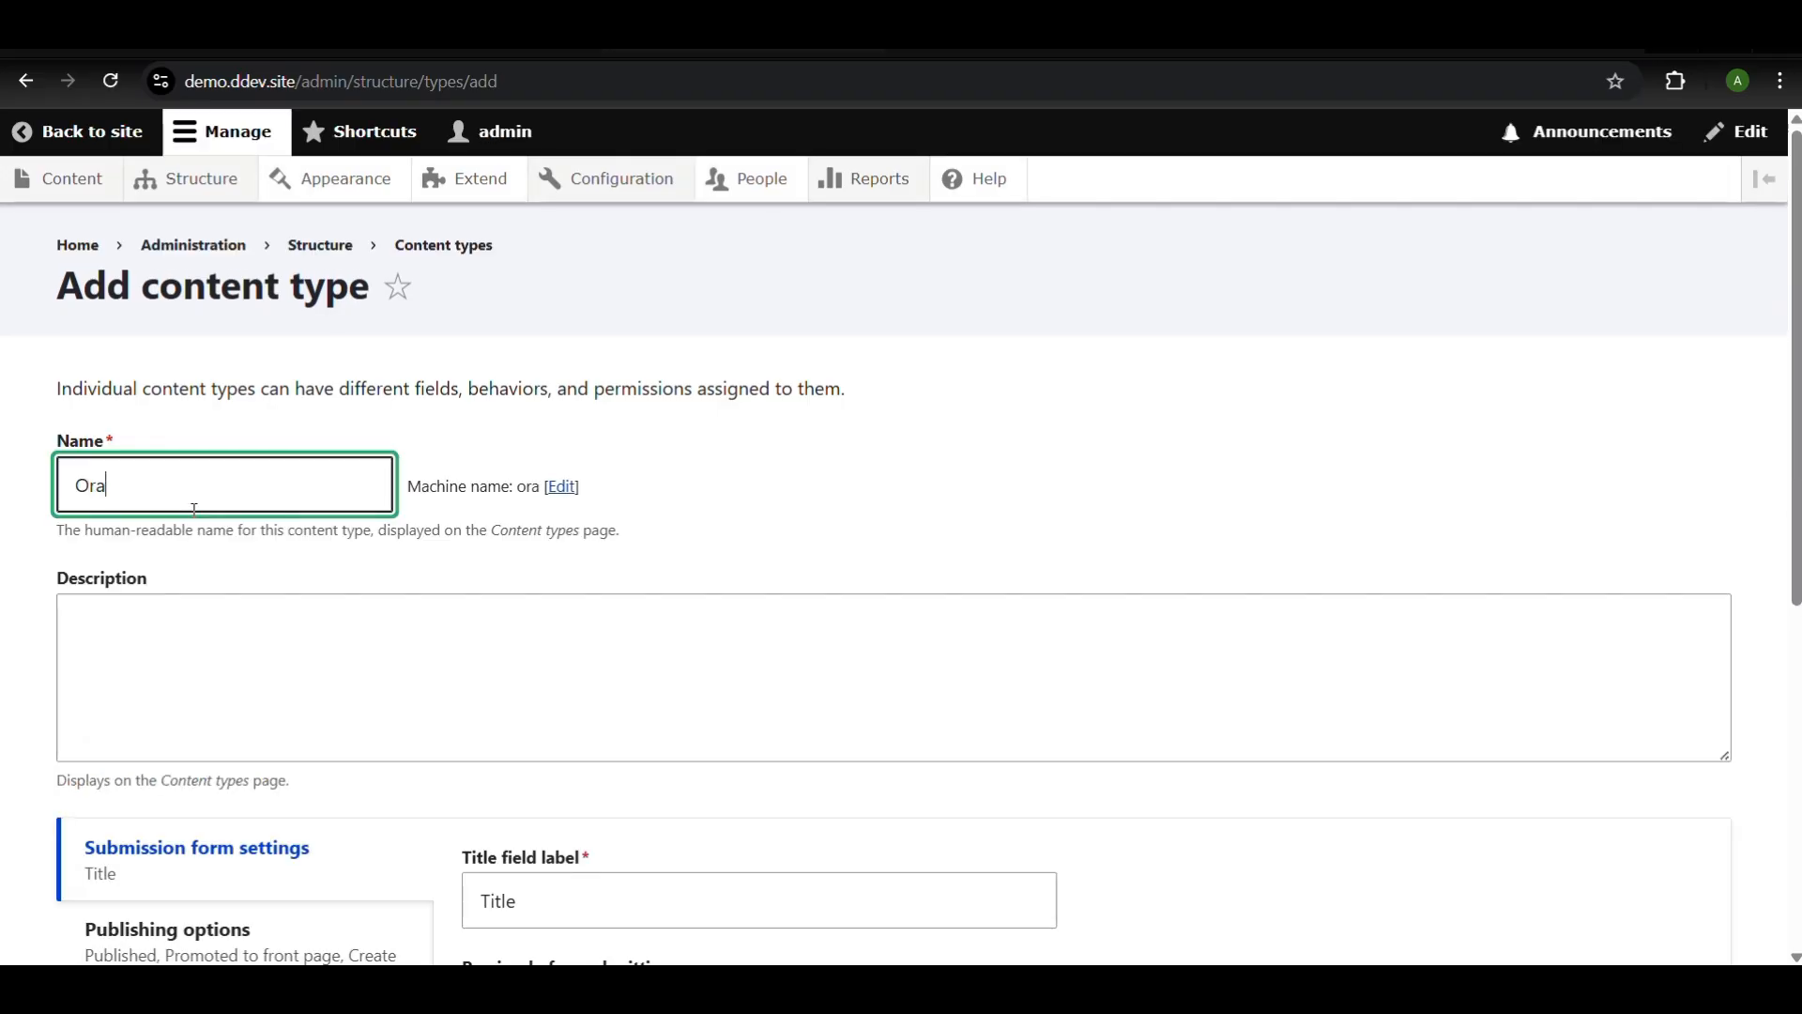
type("nisation")
scroll(302, 572, "down", 1)
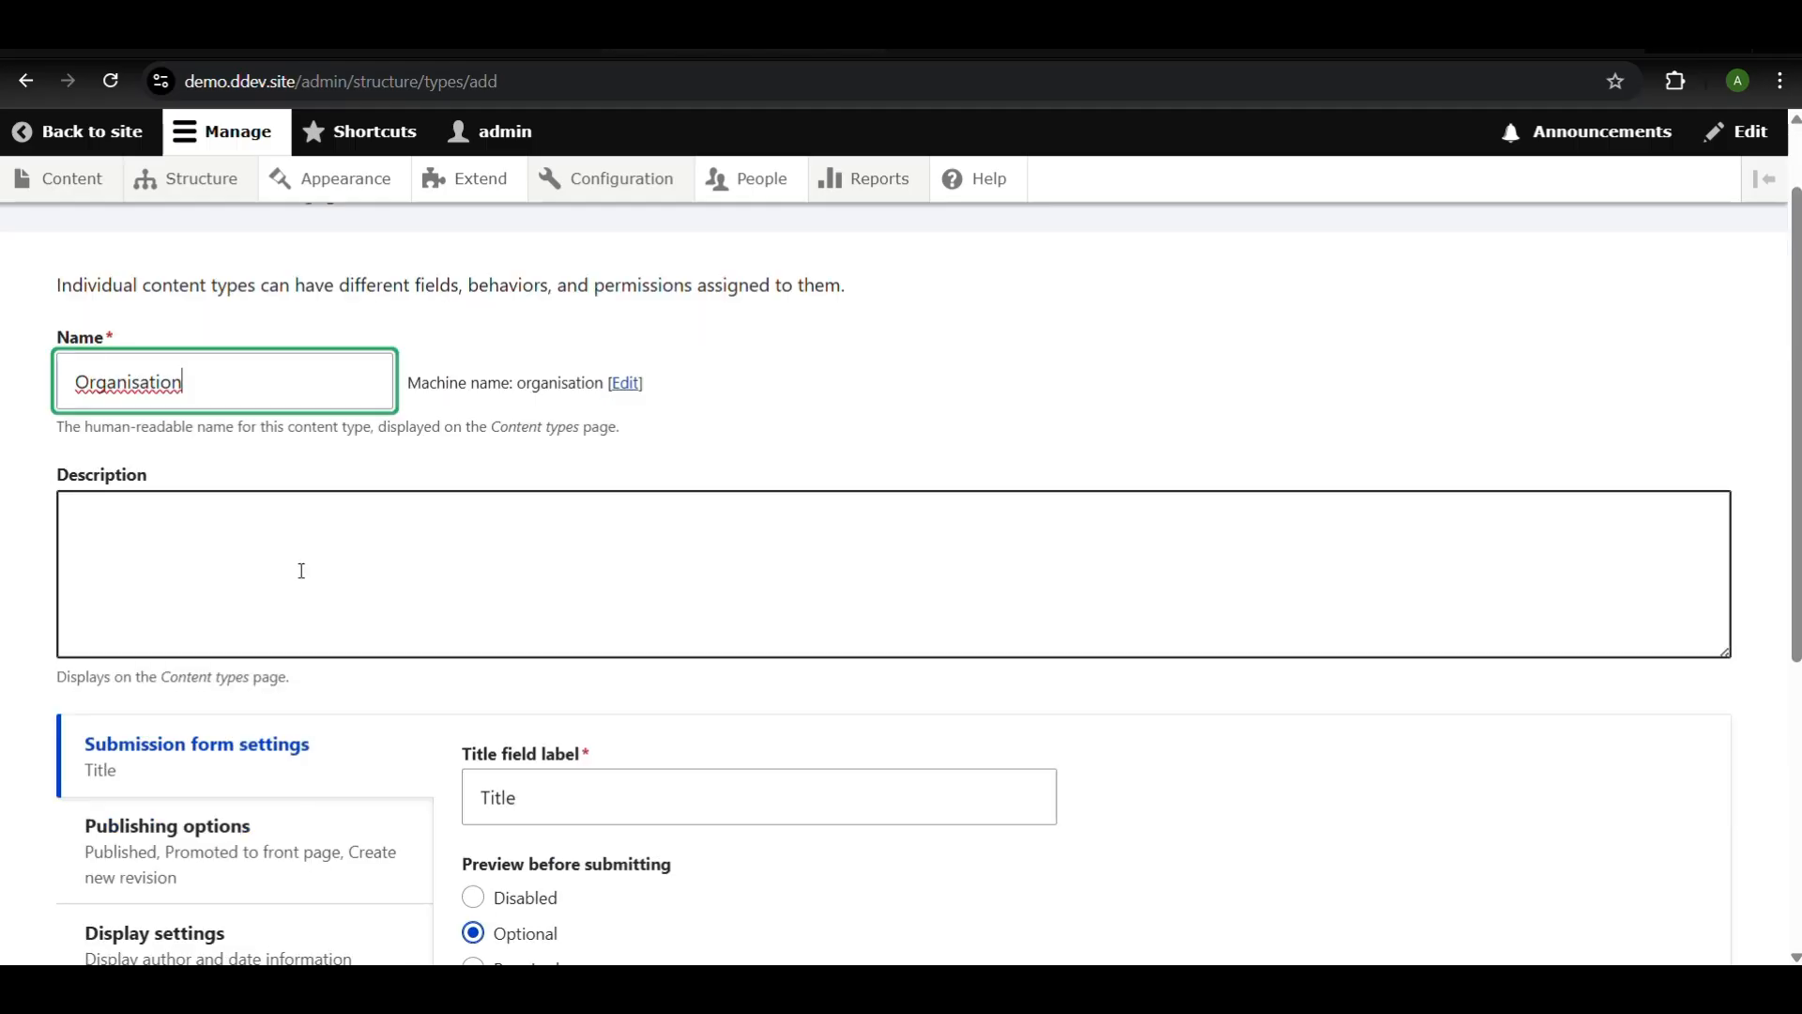
double_click(547, 800)
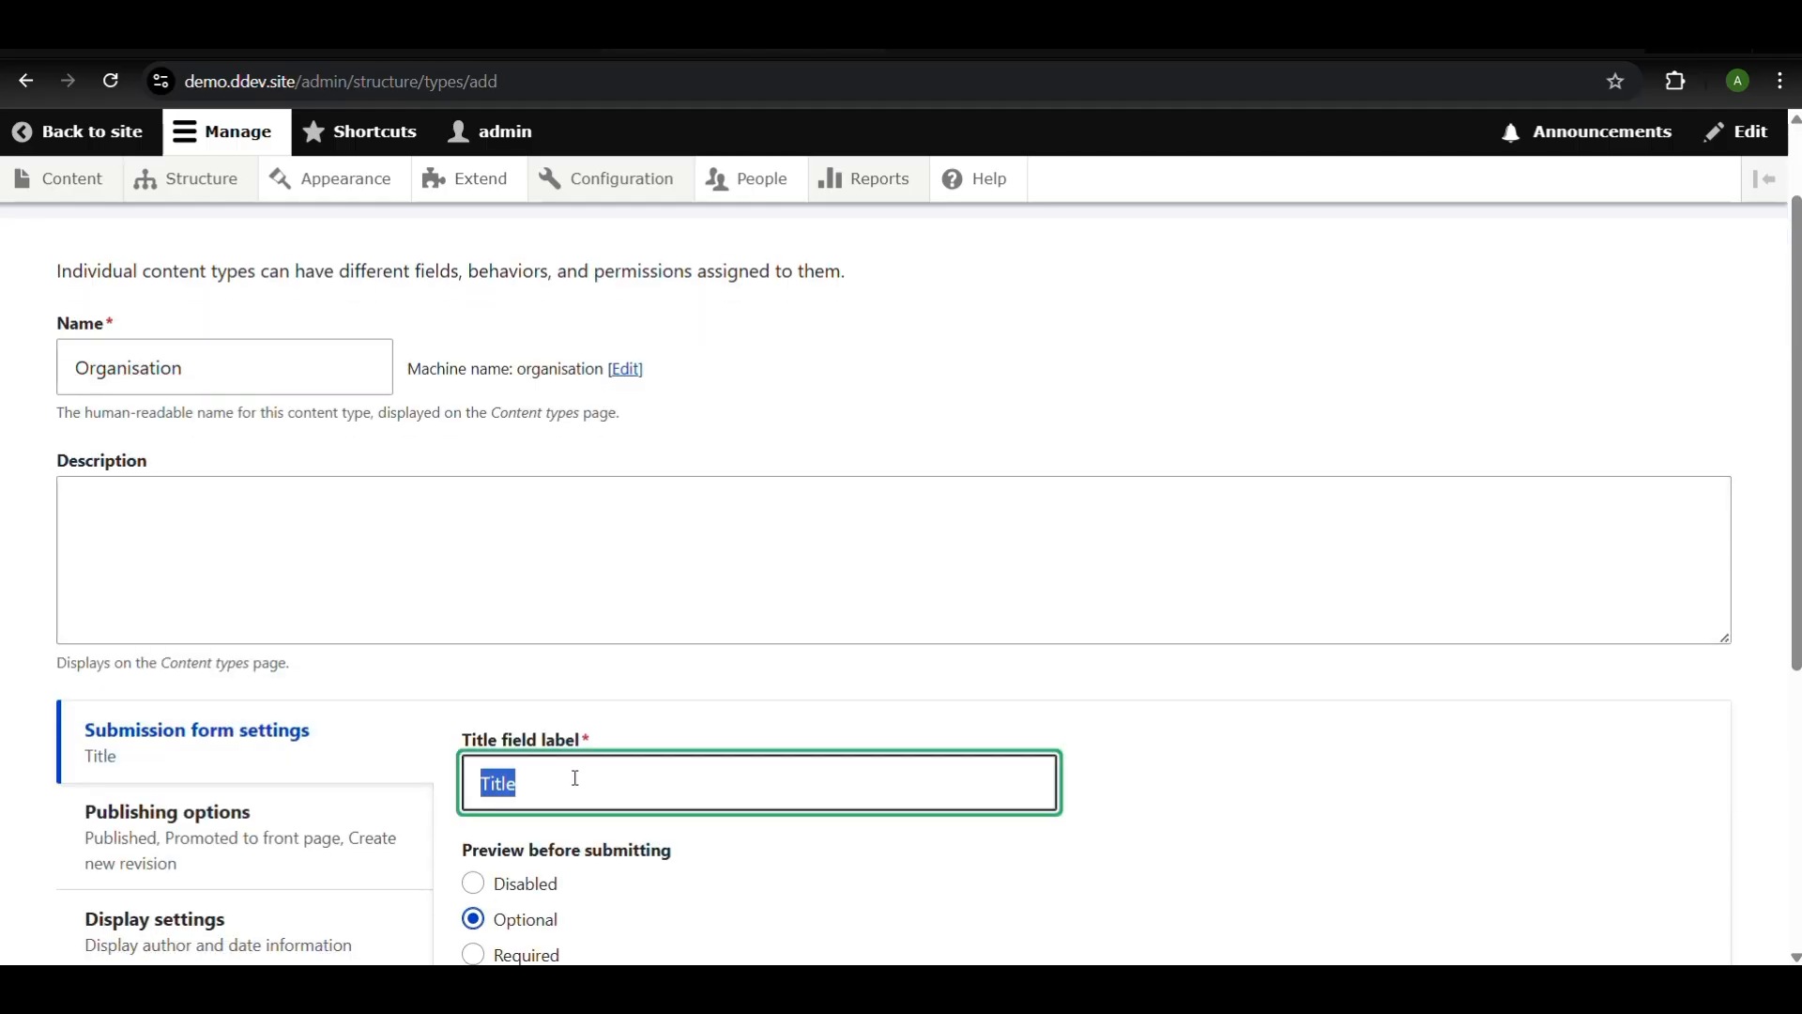
type("Organisation Name")
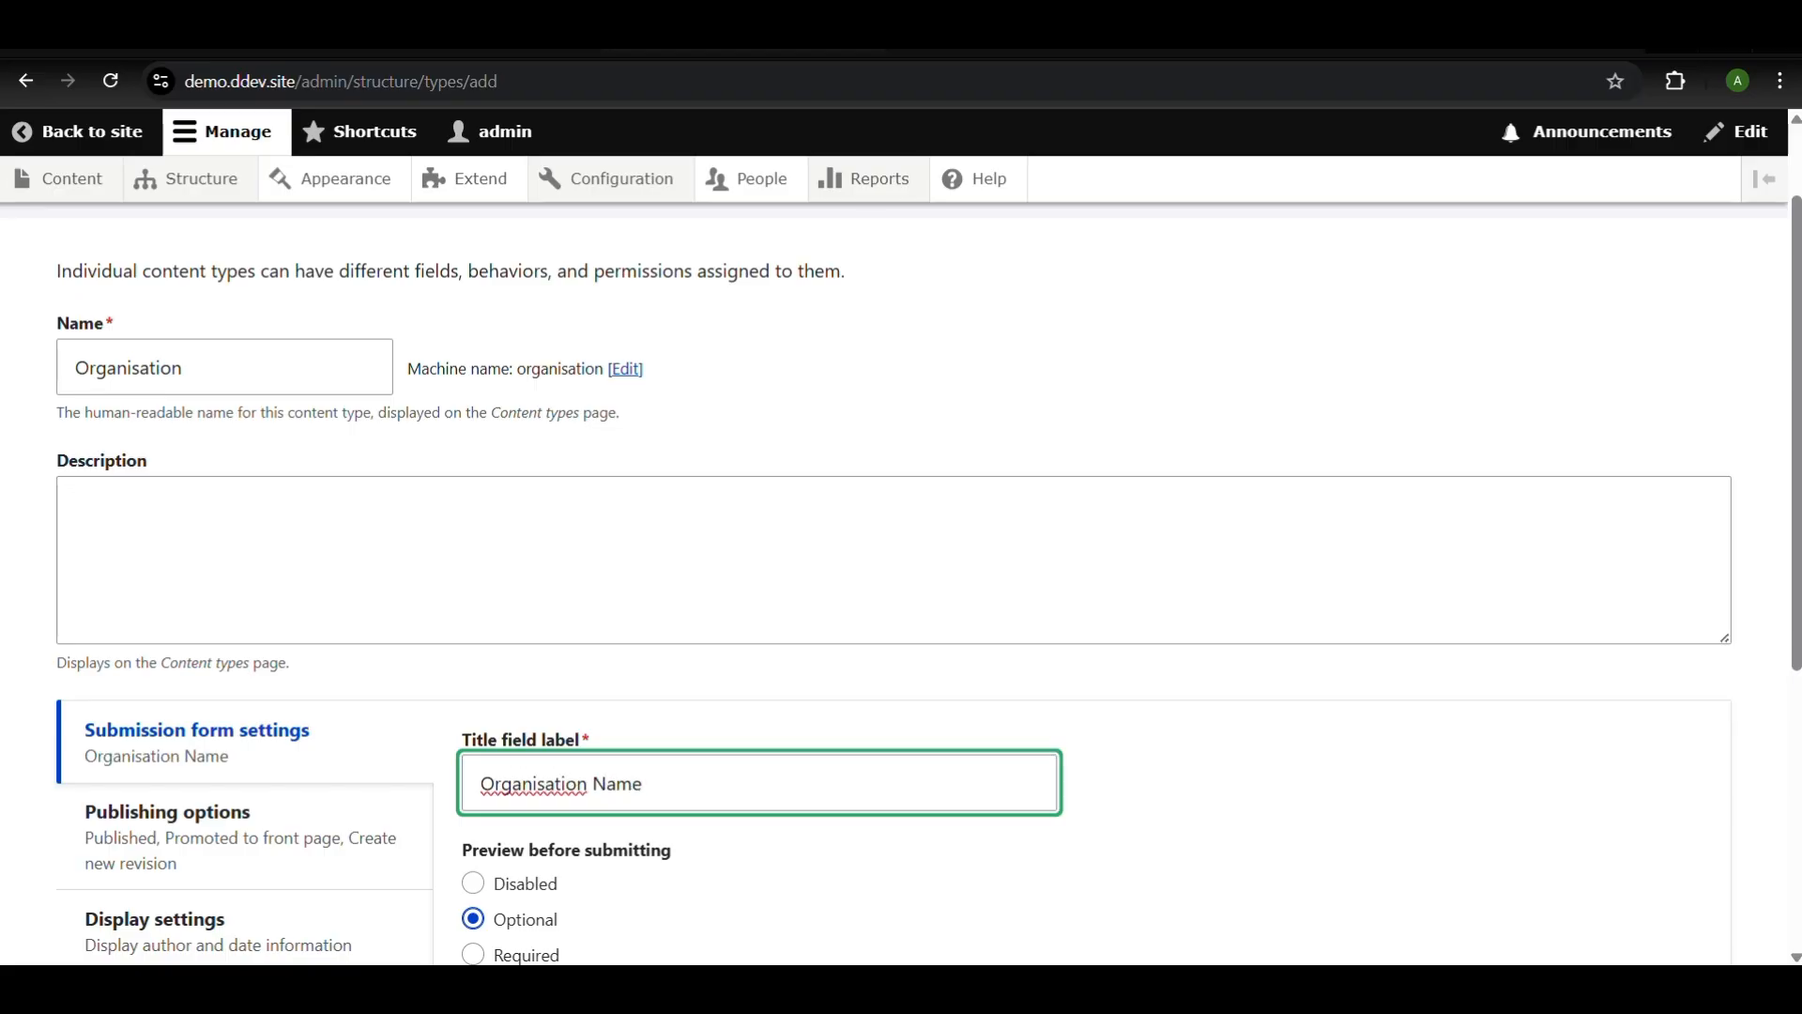
scroll(884, 714, "down", 3)
scroll(882, 715, "down", 3)
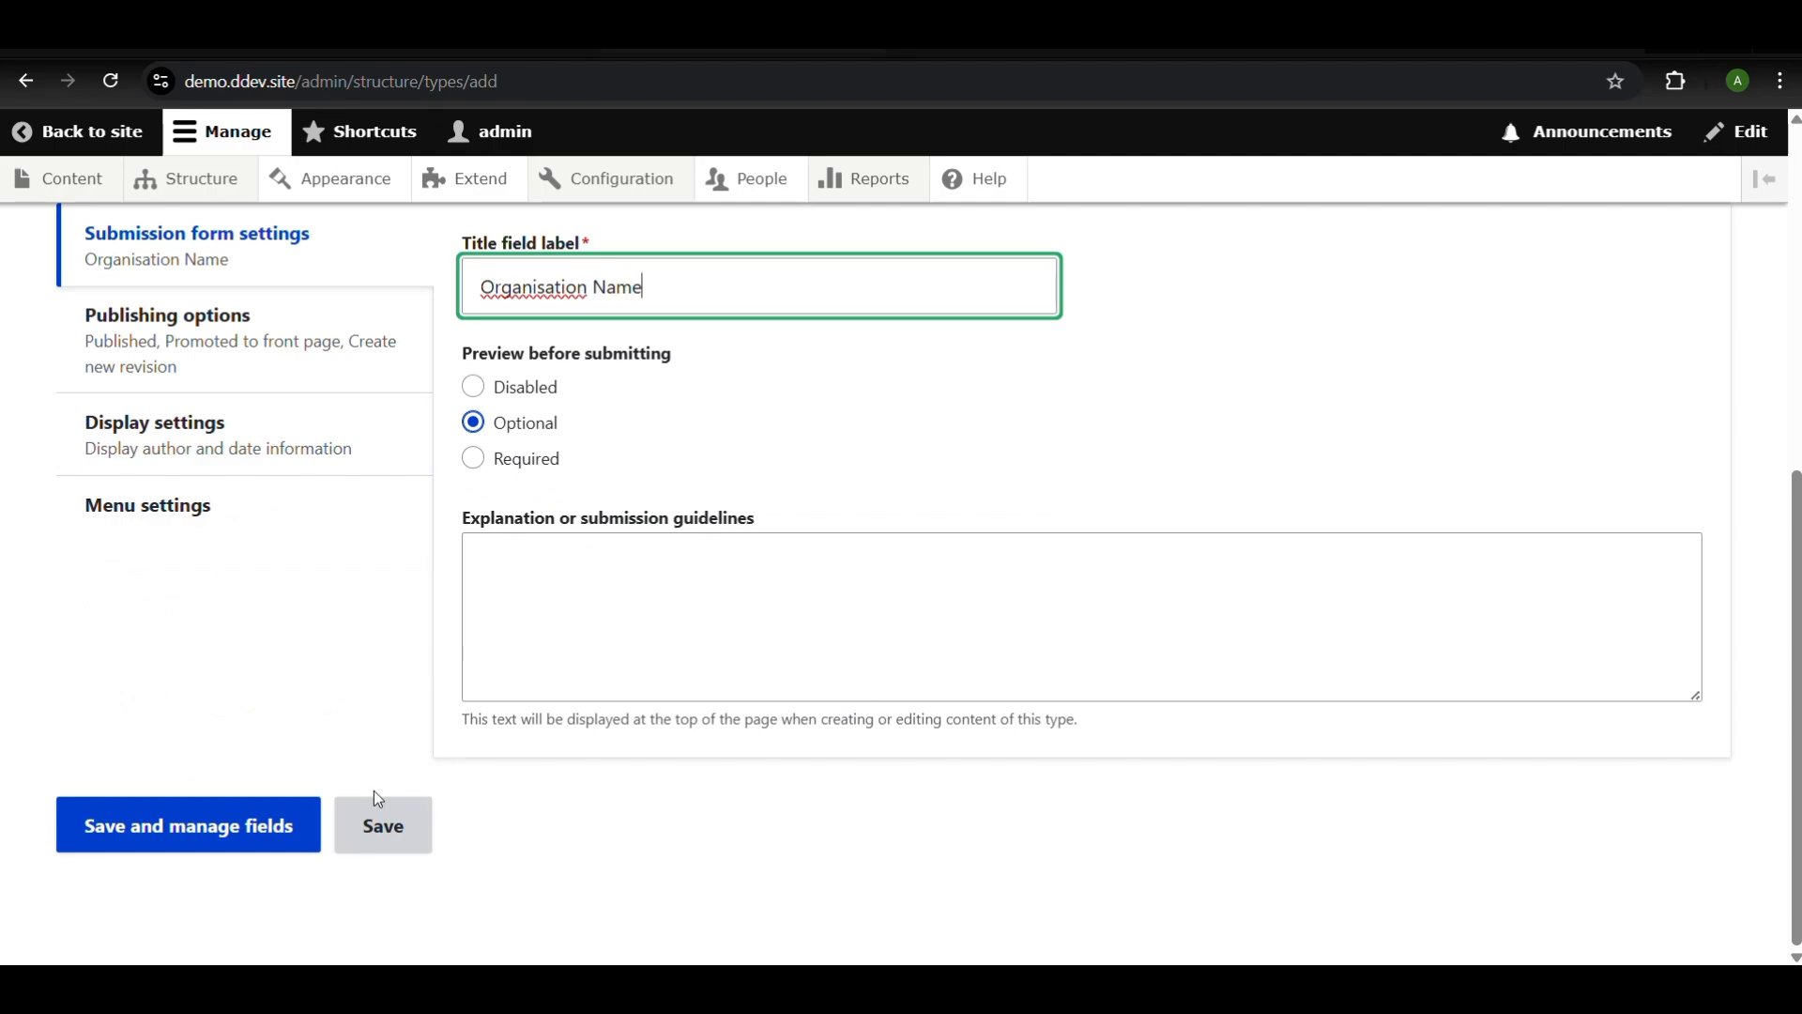
left_click(273, 830)
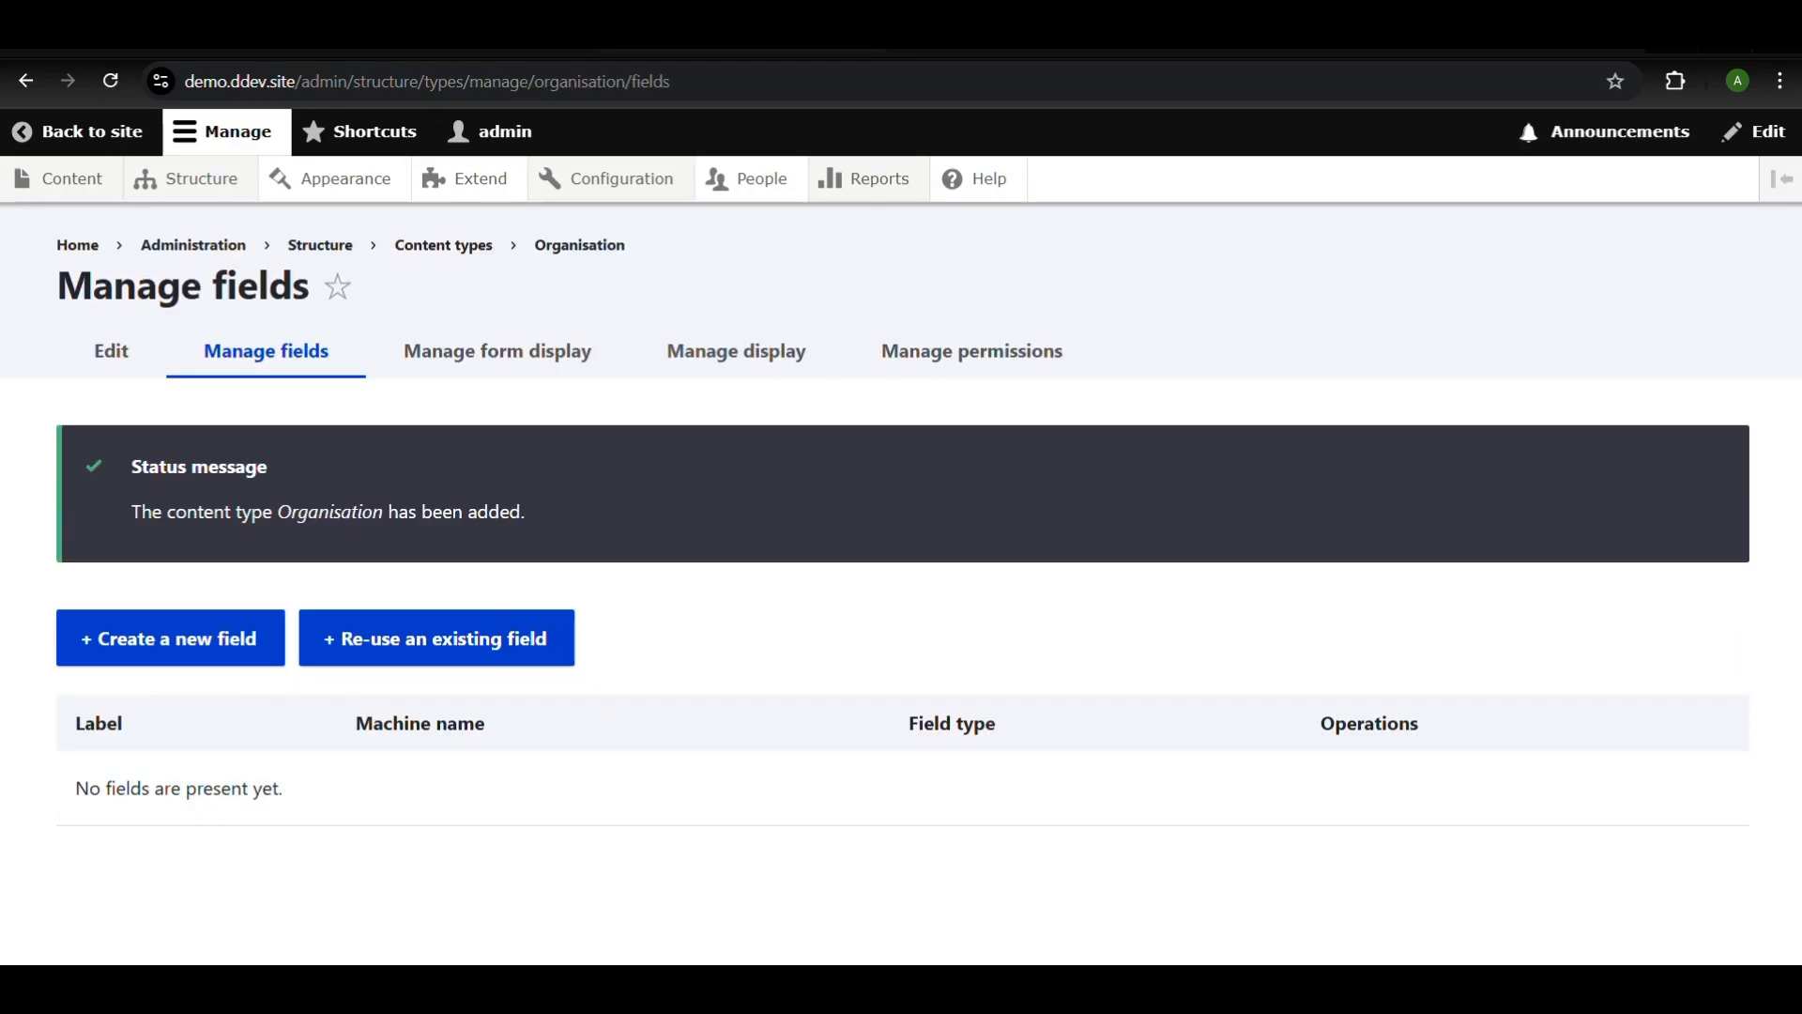
Switch to VS Code and examine the id, name and Short Description keys of the organizations in demo.json
key("alt+Tab")
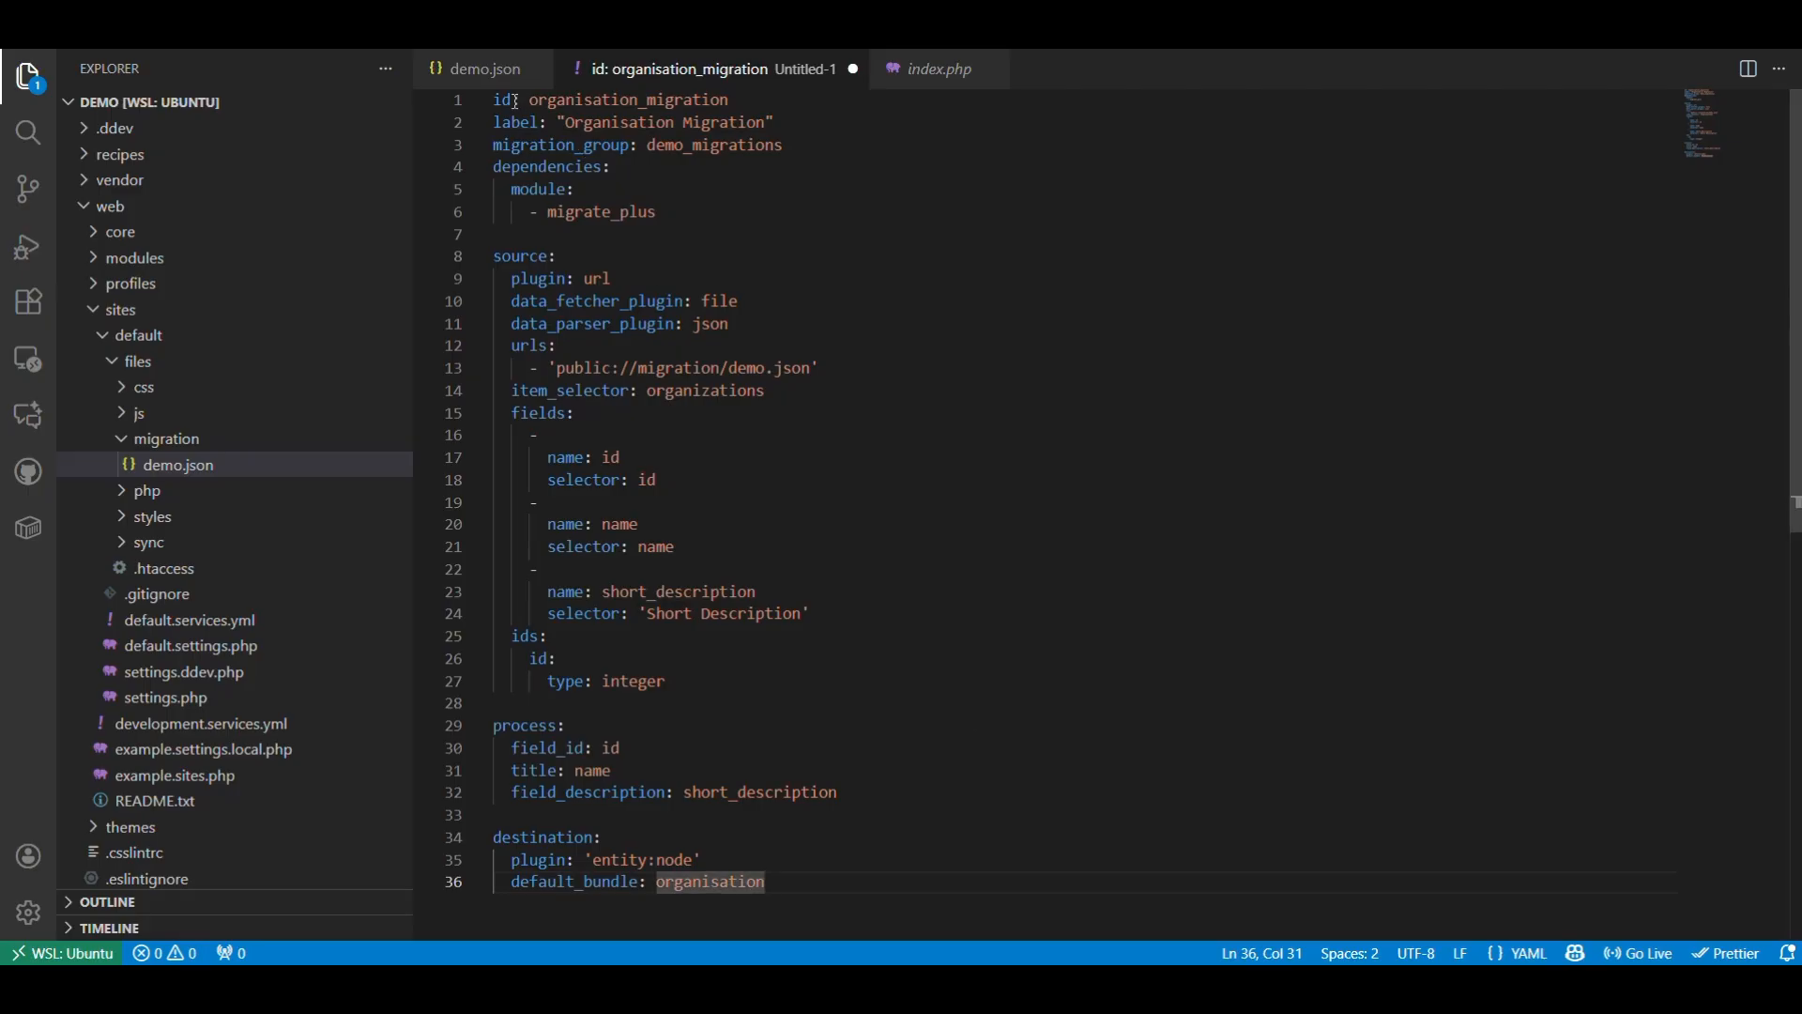
left_click(488, 70)
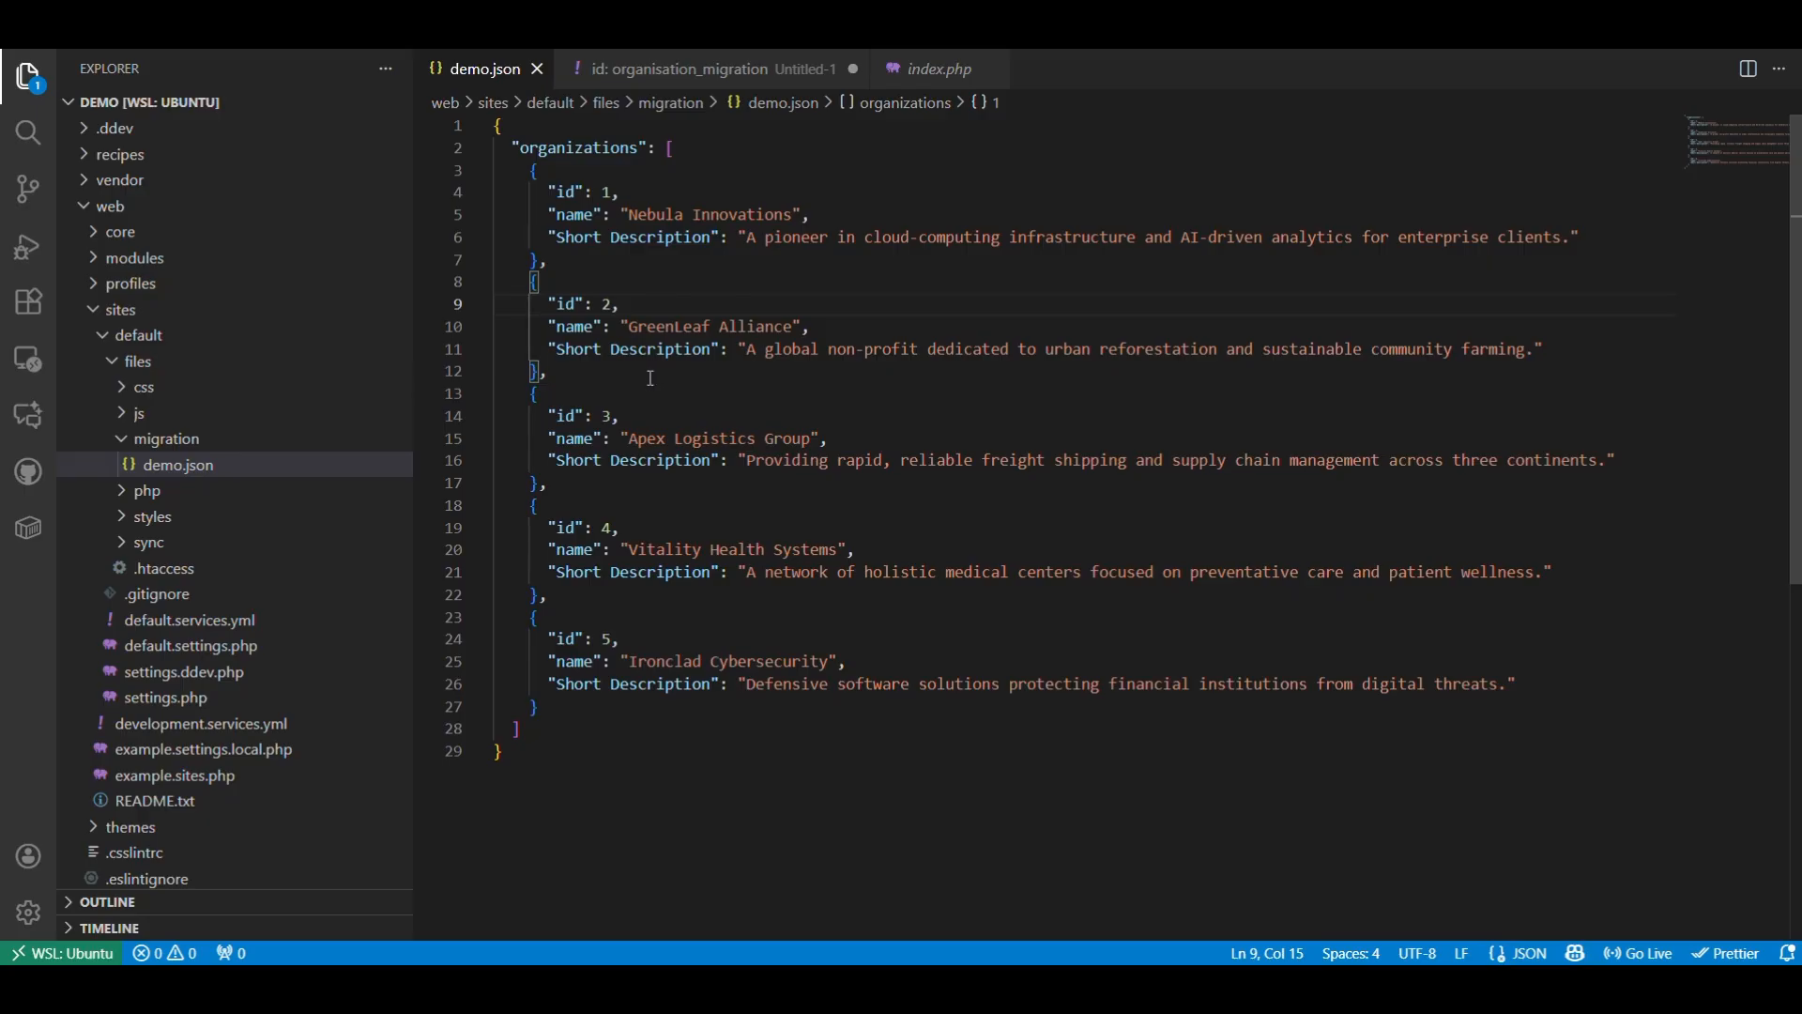
double_click(566, 192)
double_click(575, 215)
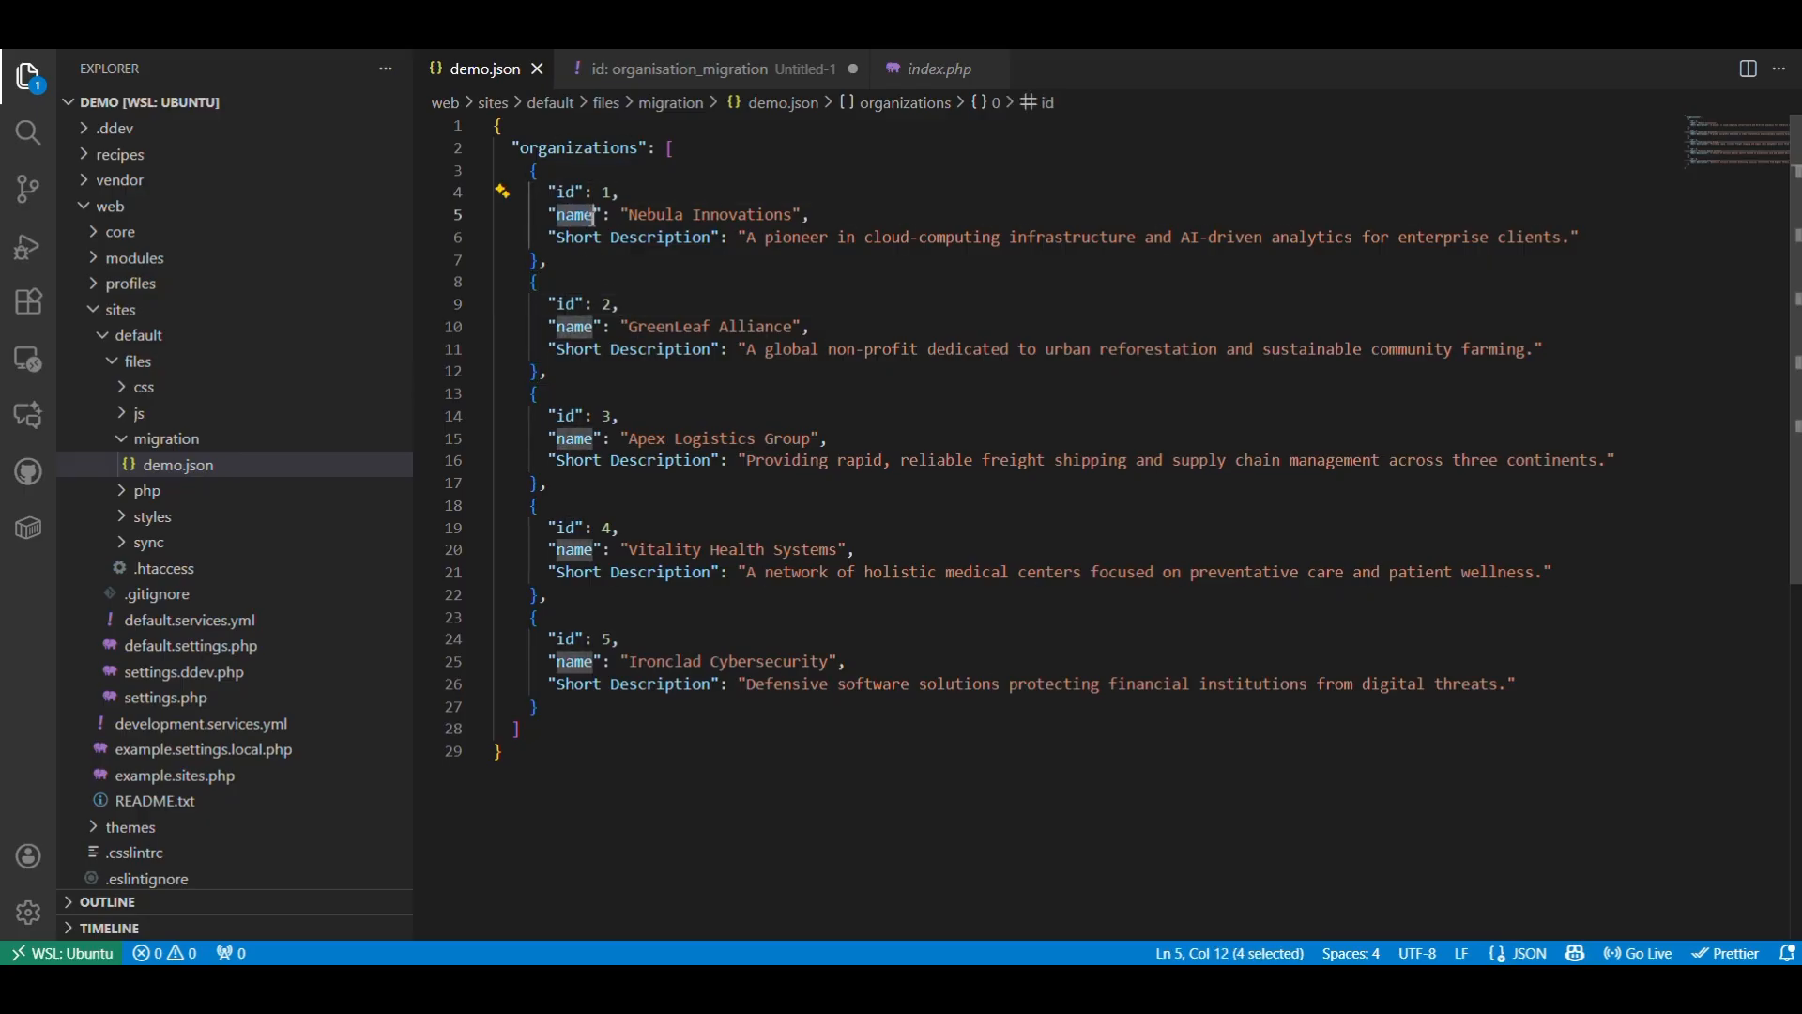
left_click_drag(565, 238, 712, 238)
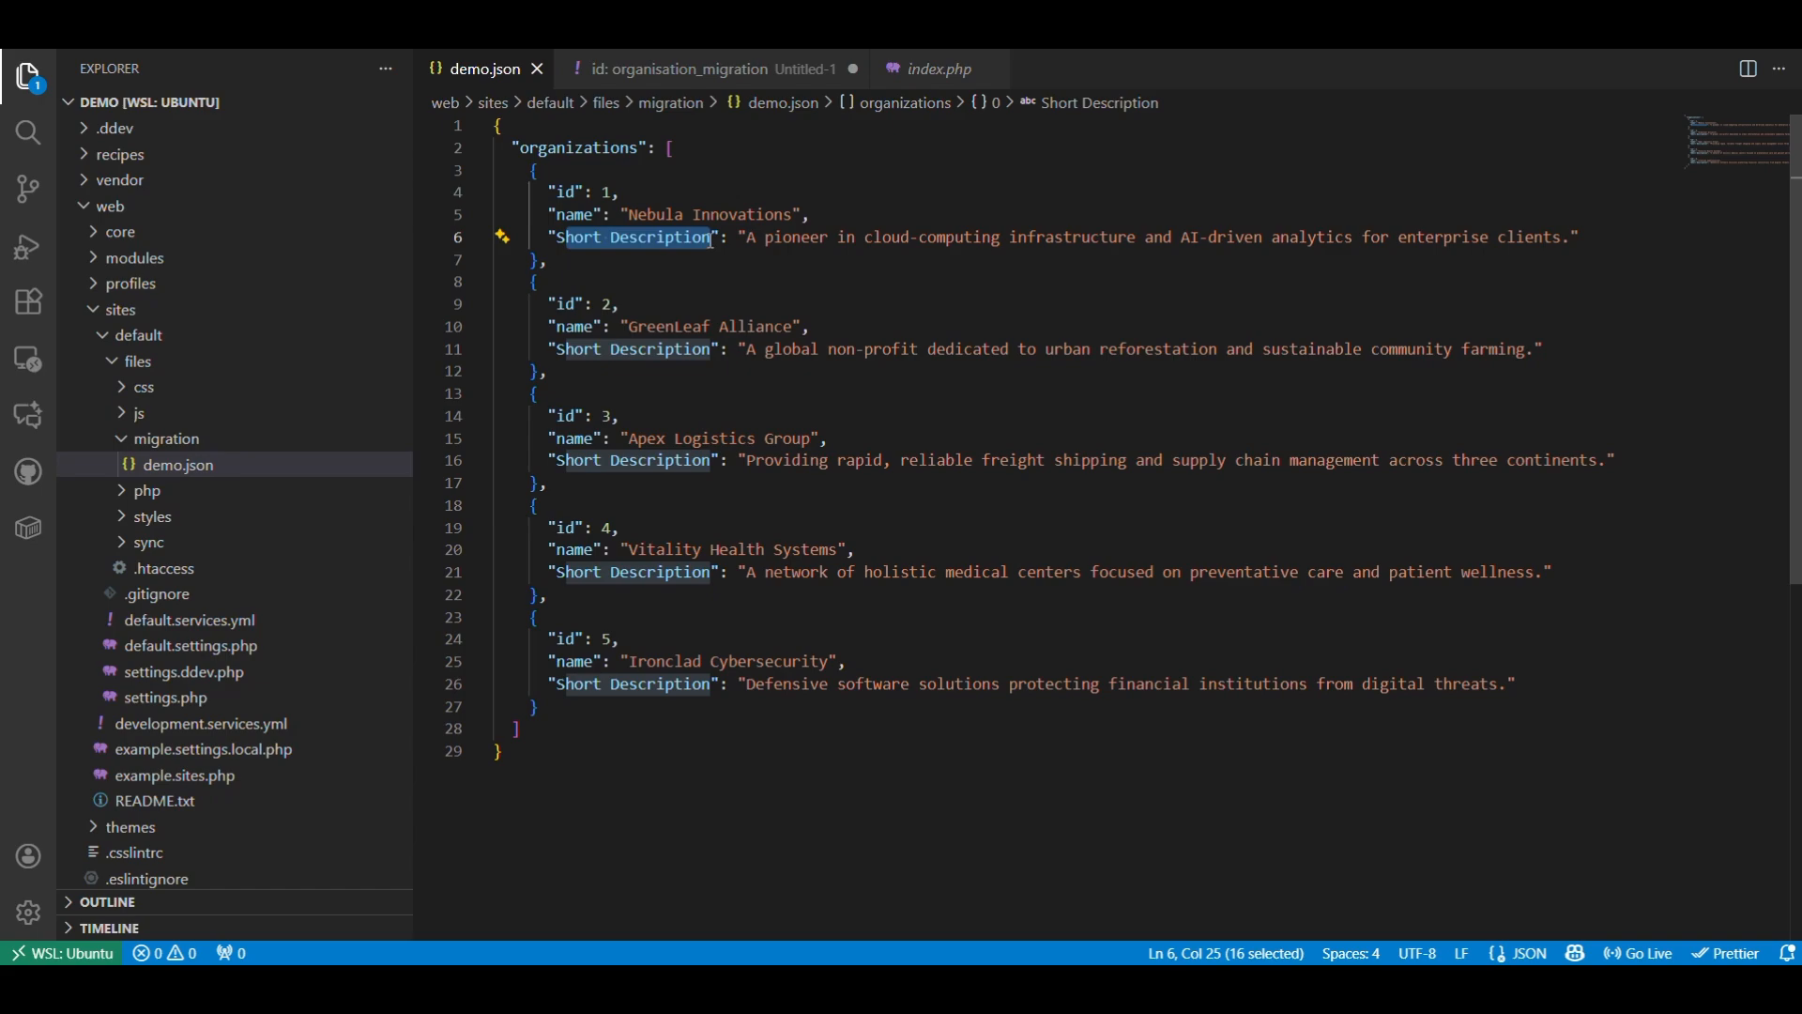
Check the id and Short Description entries of the first organization in demo.json
left_click_drag(549, 191, 627, 191)
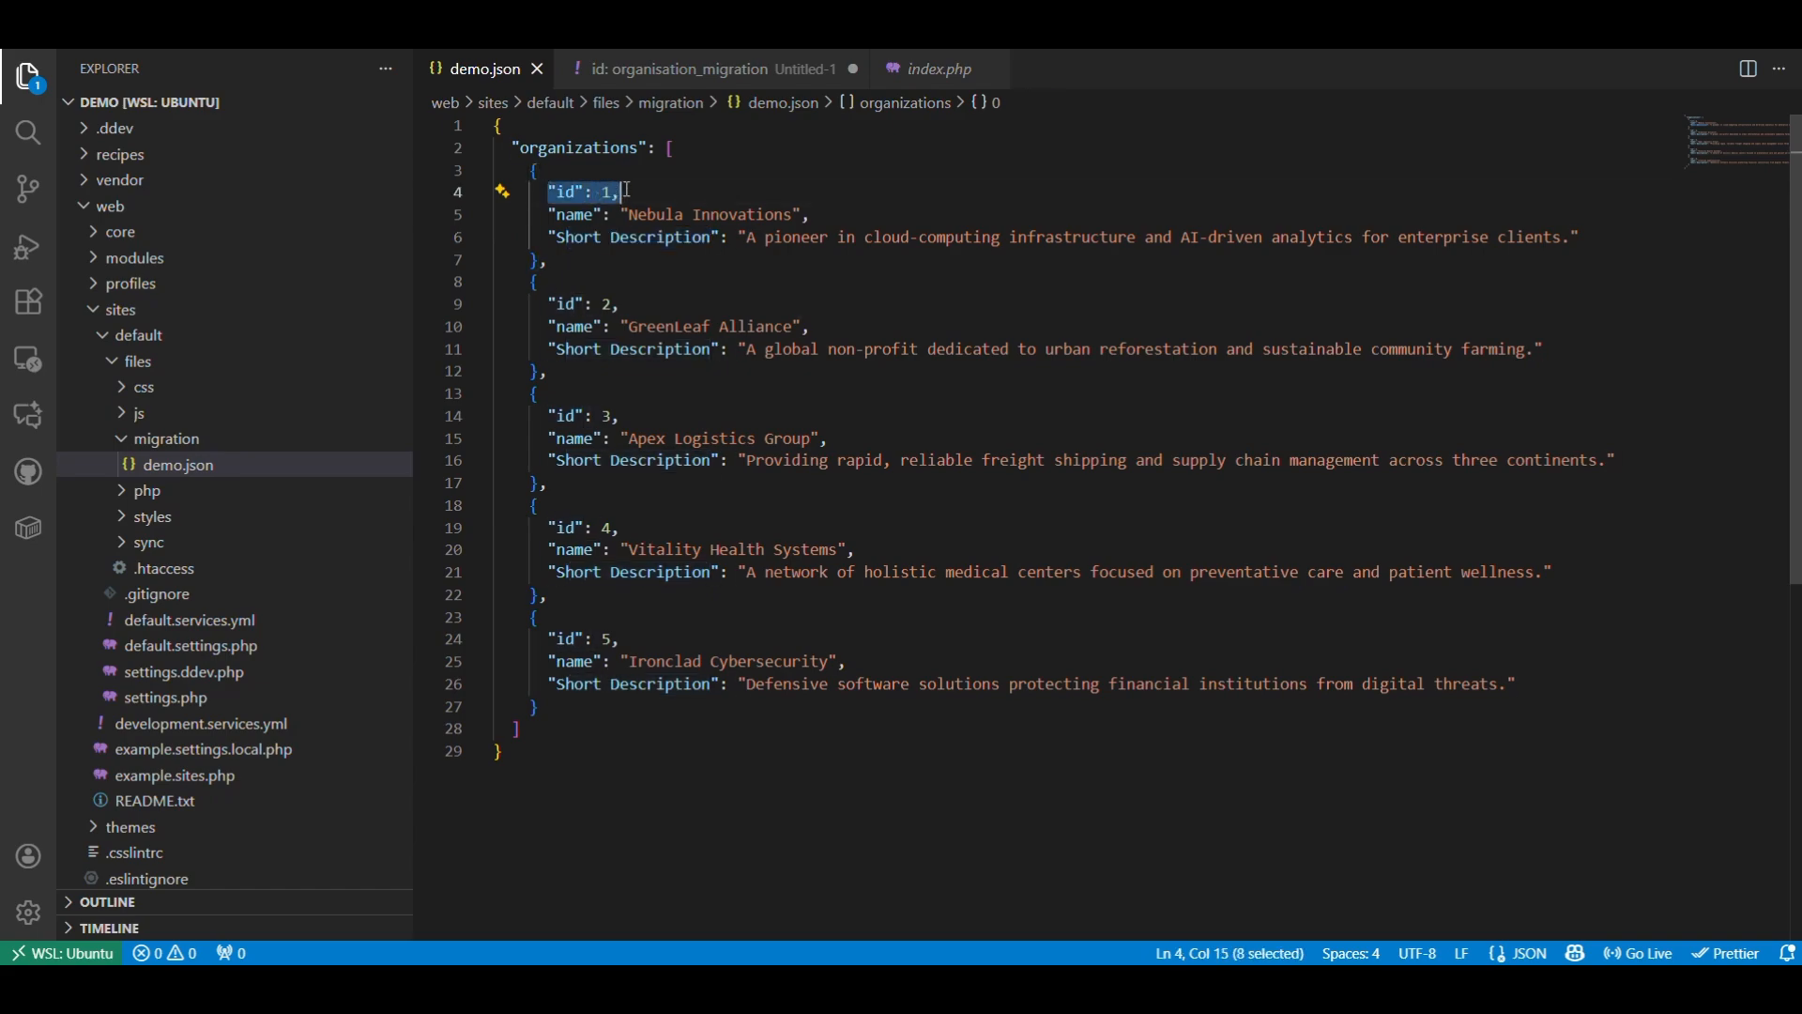
triple_click(554, 237)
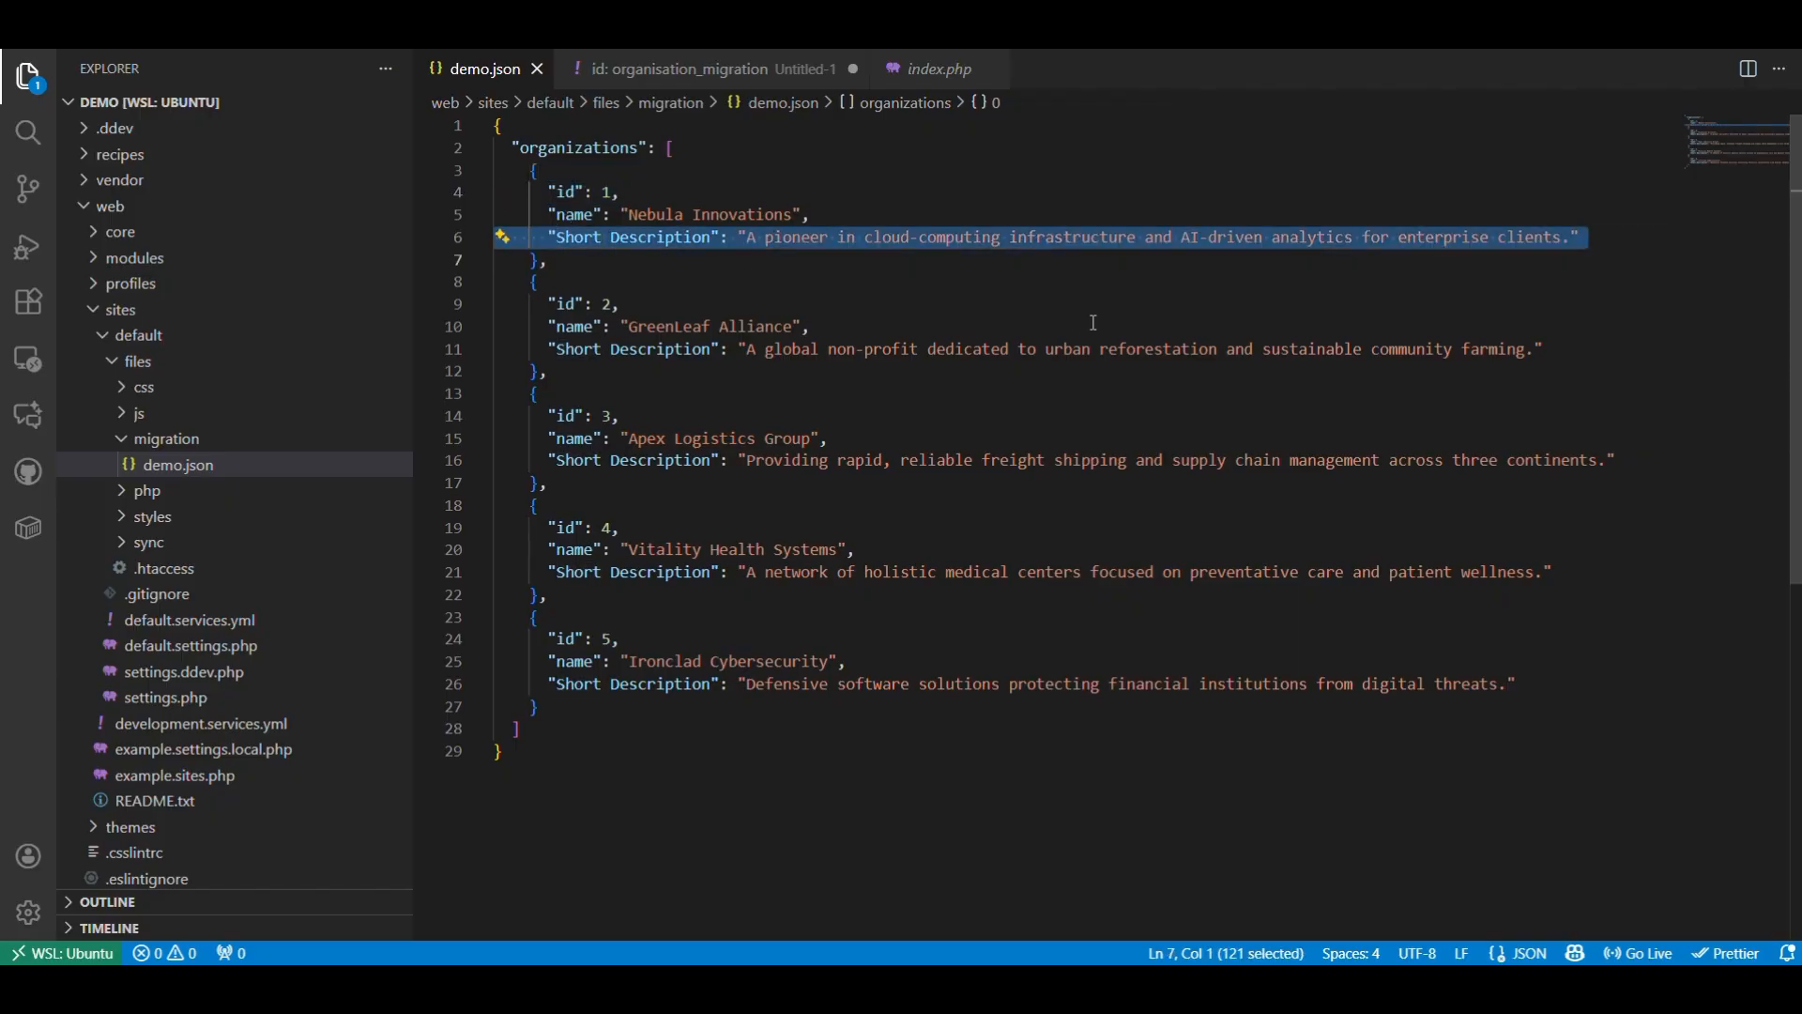
Switch to the browser and add a Number (integer) field labelled "ID" to the Organisation content type, continuing to its settings
key("alt+Tab")
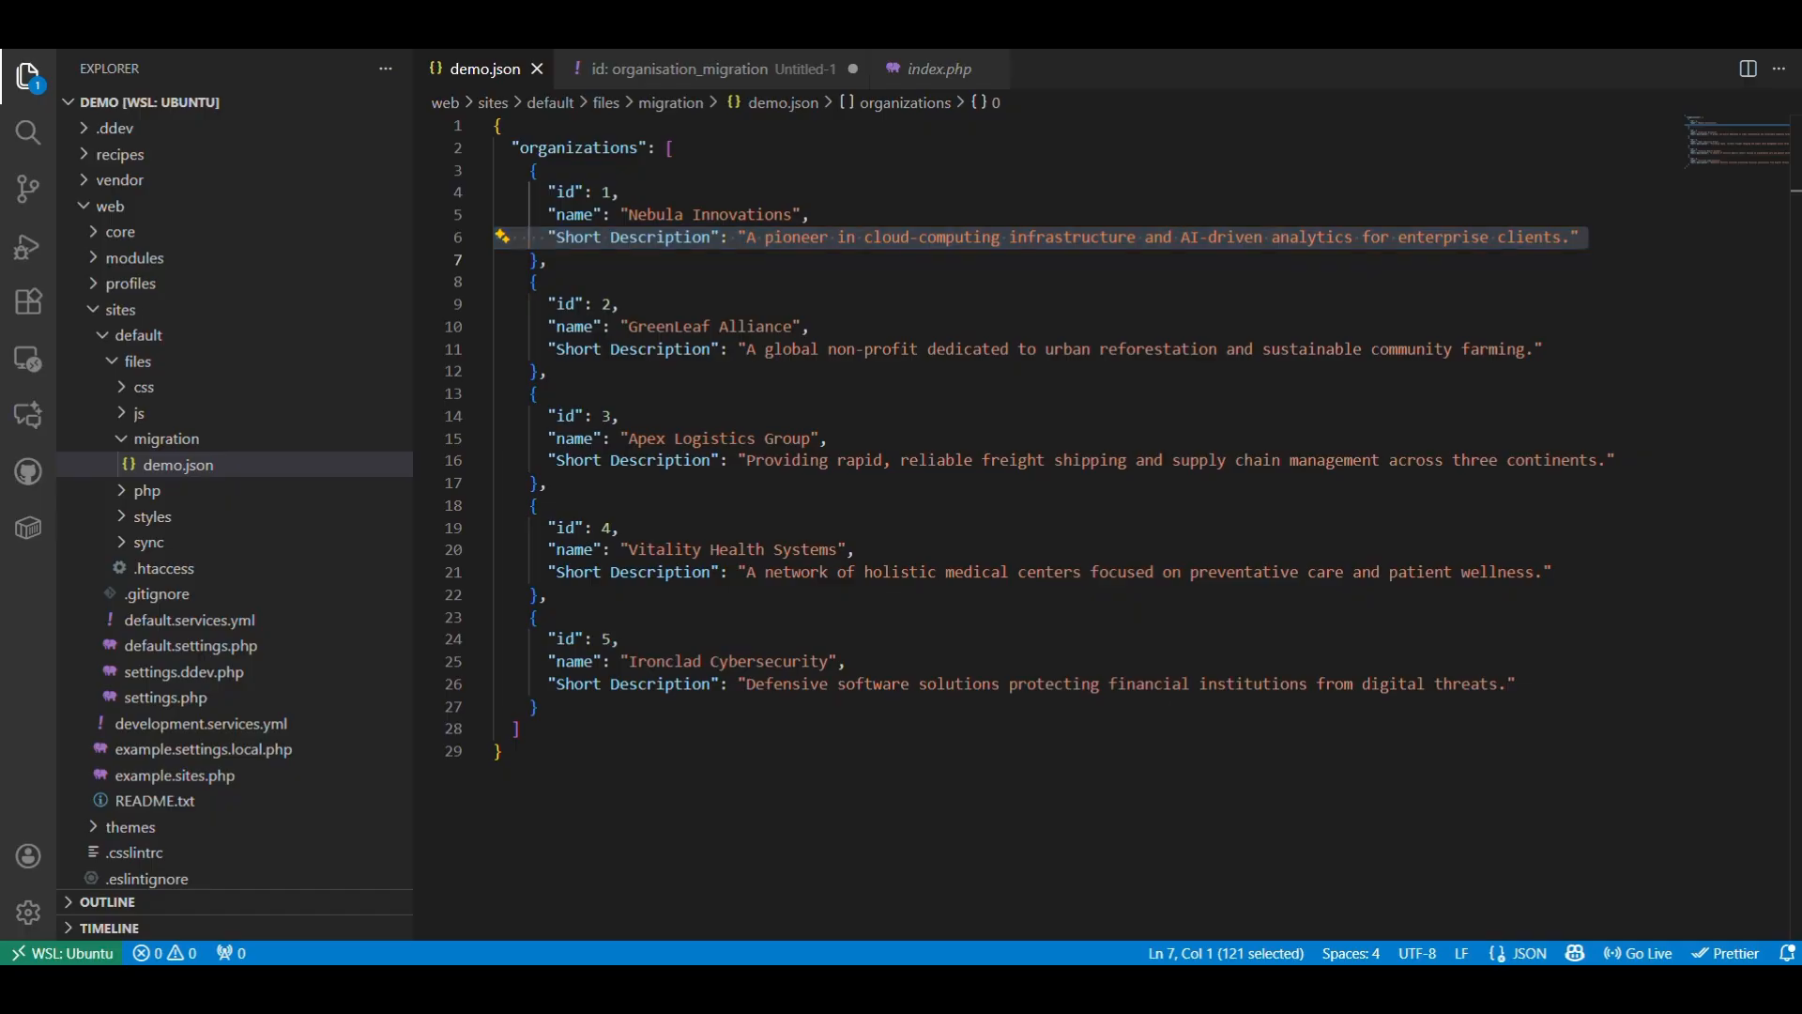
left_click(973, 910)
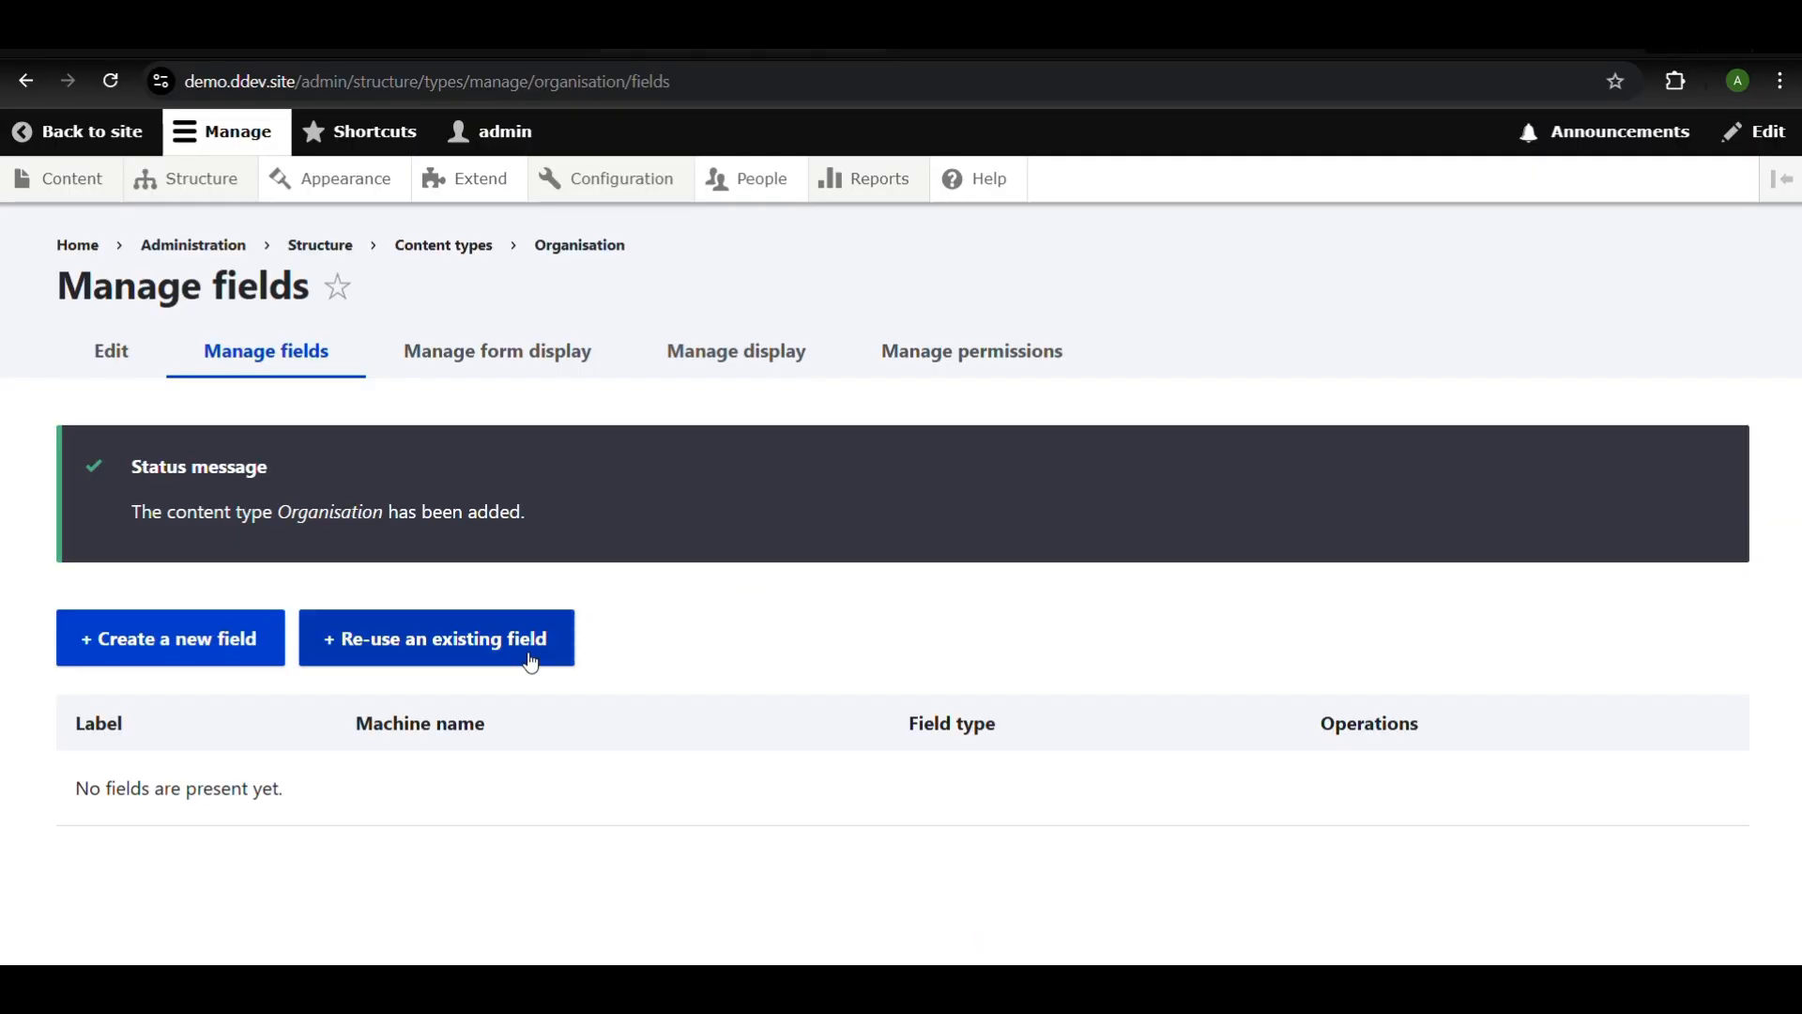
left_click(214, 646)
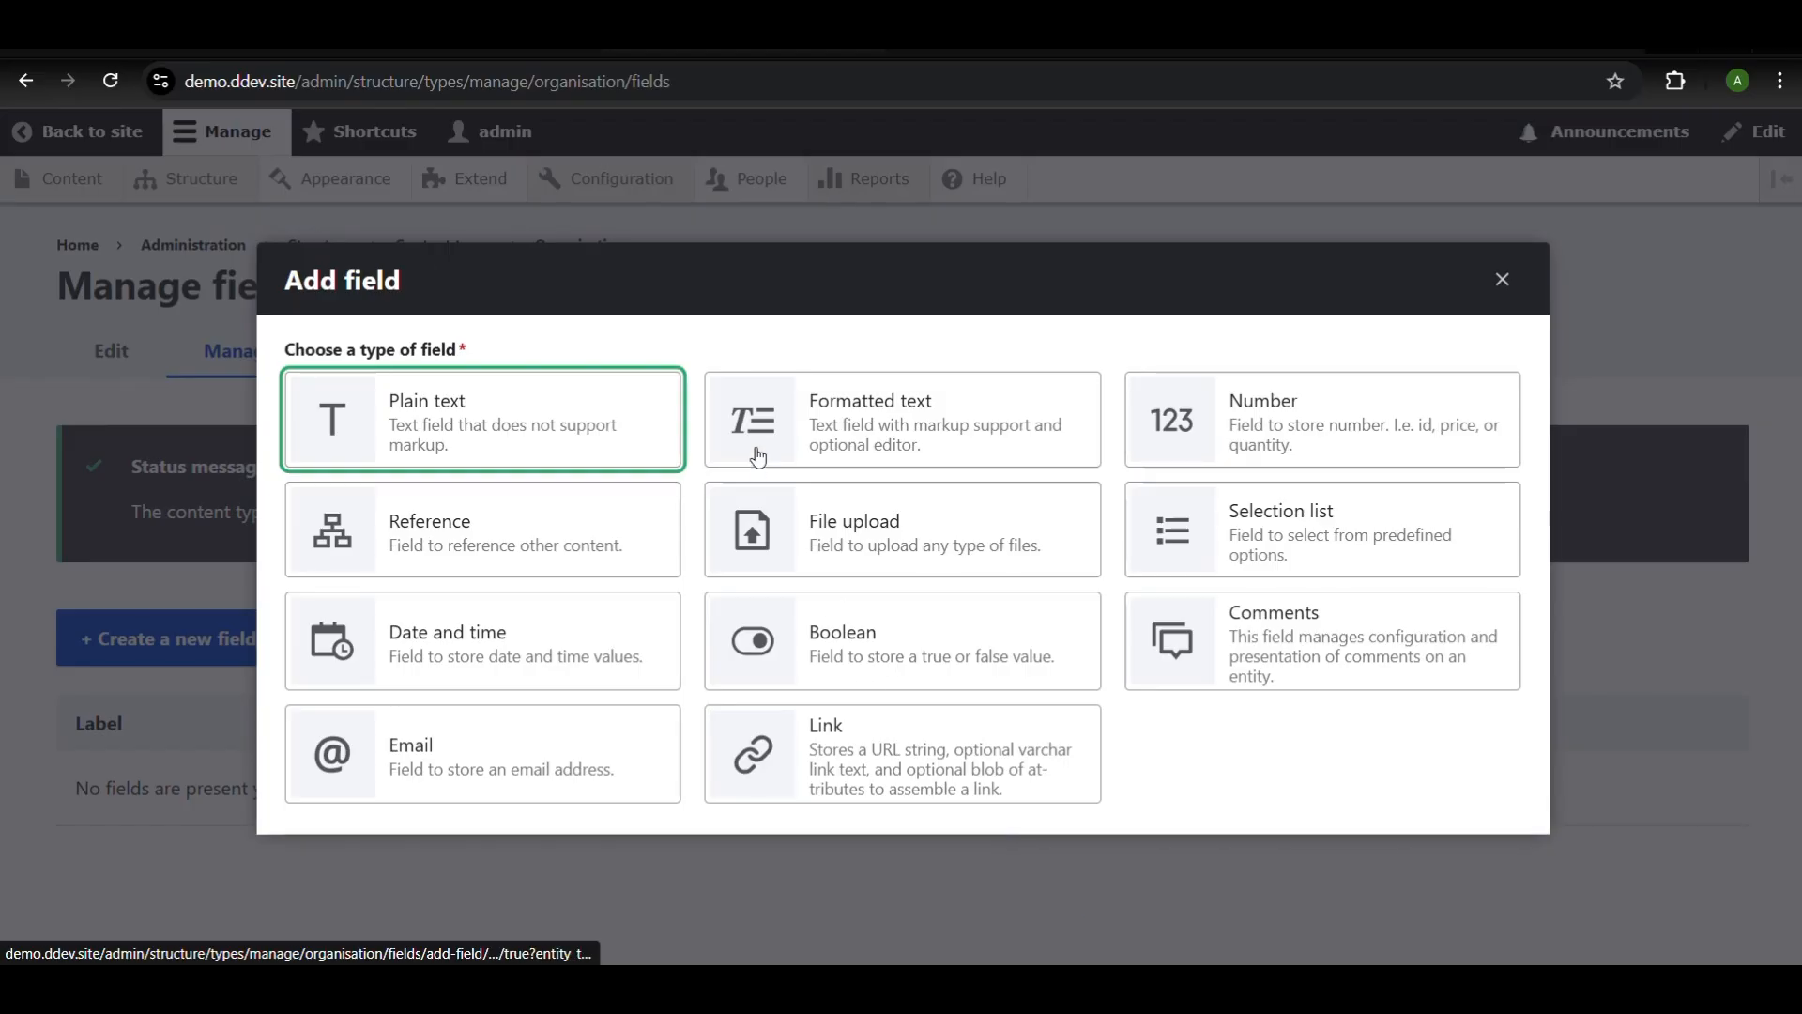
left_click(1334, 454)
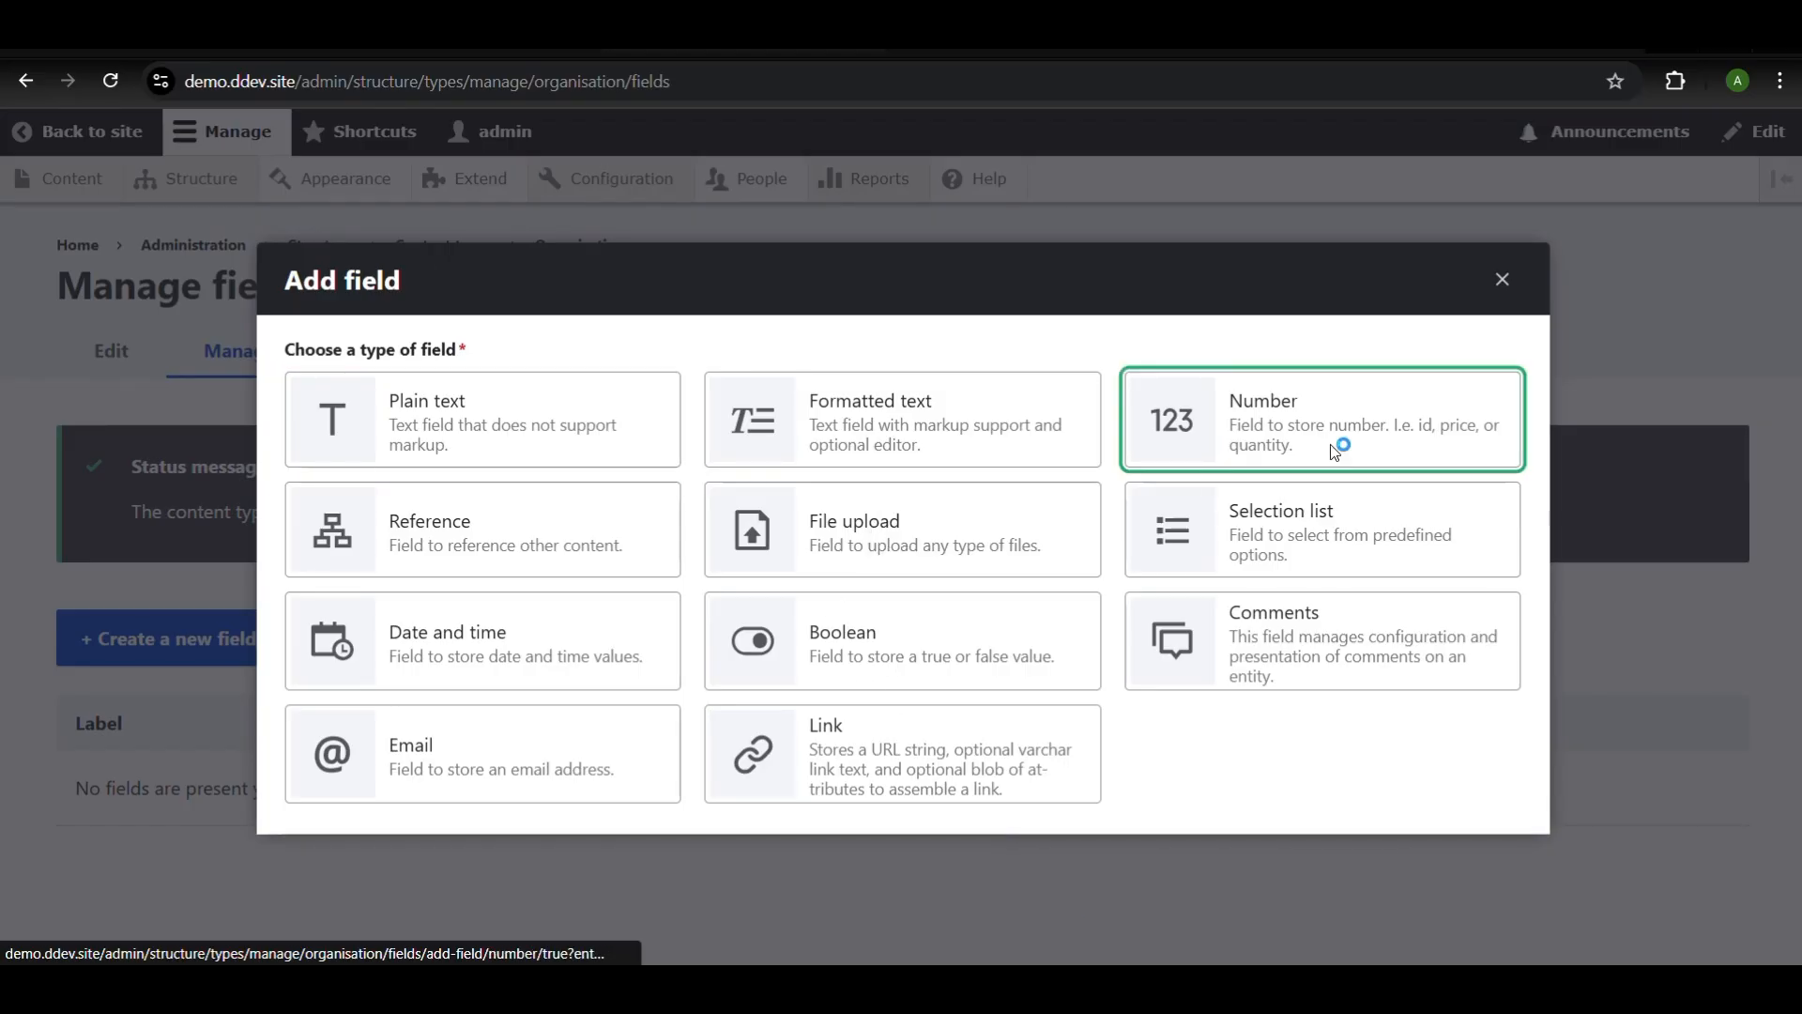
left_click(316, 485)
left_click(392, 363)
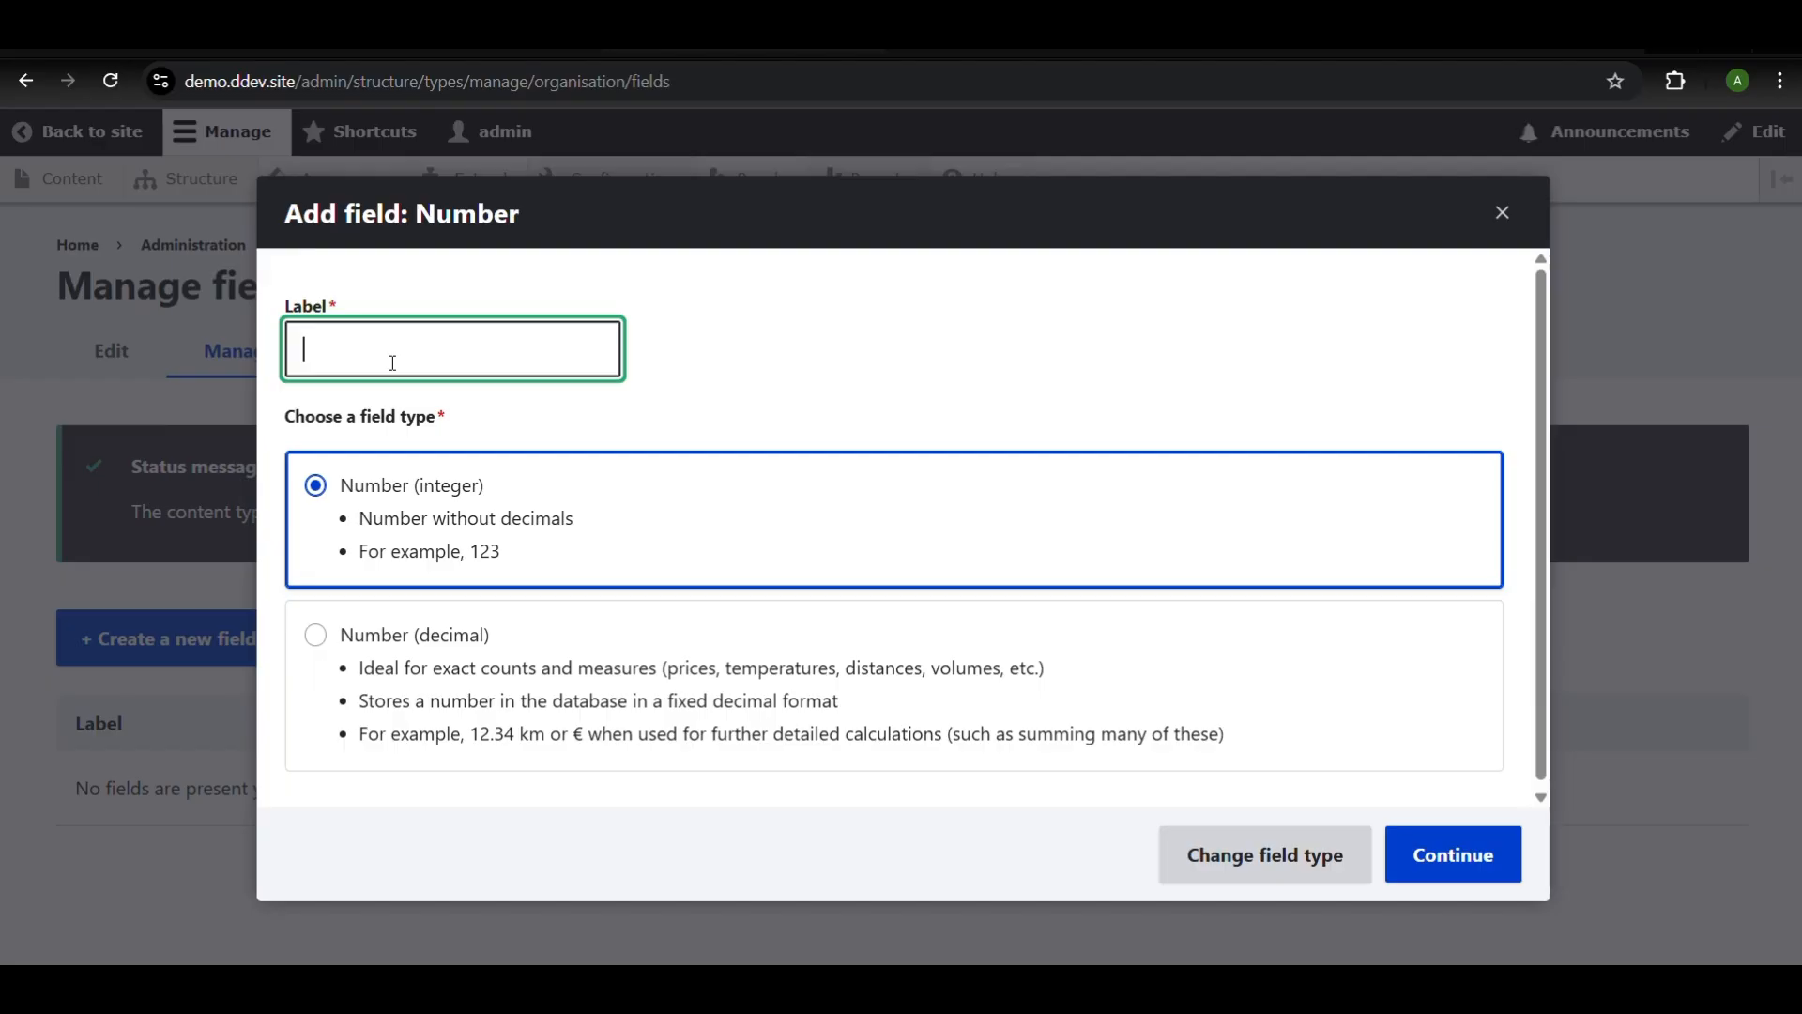
type("ID")
left_click(1460, 856)
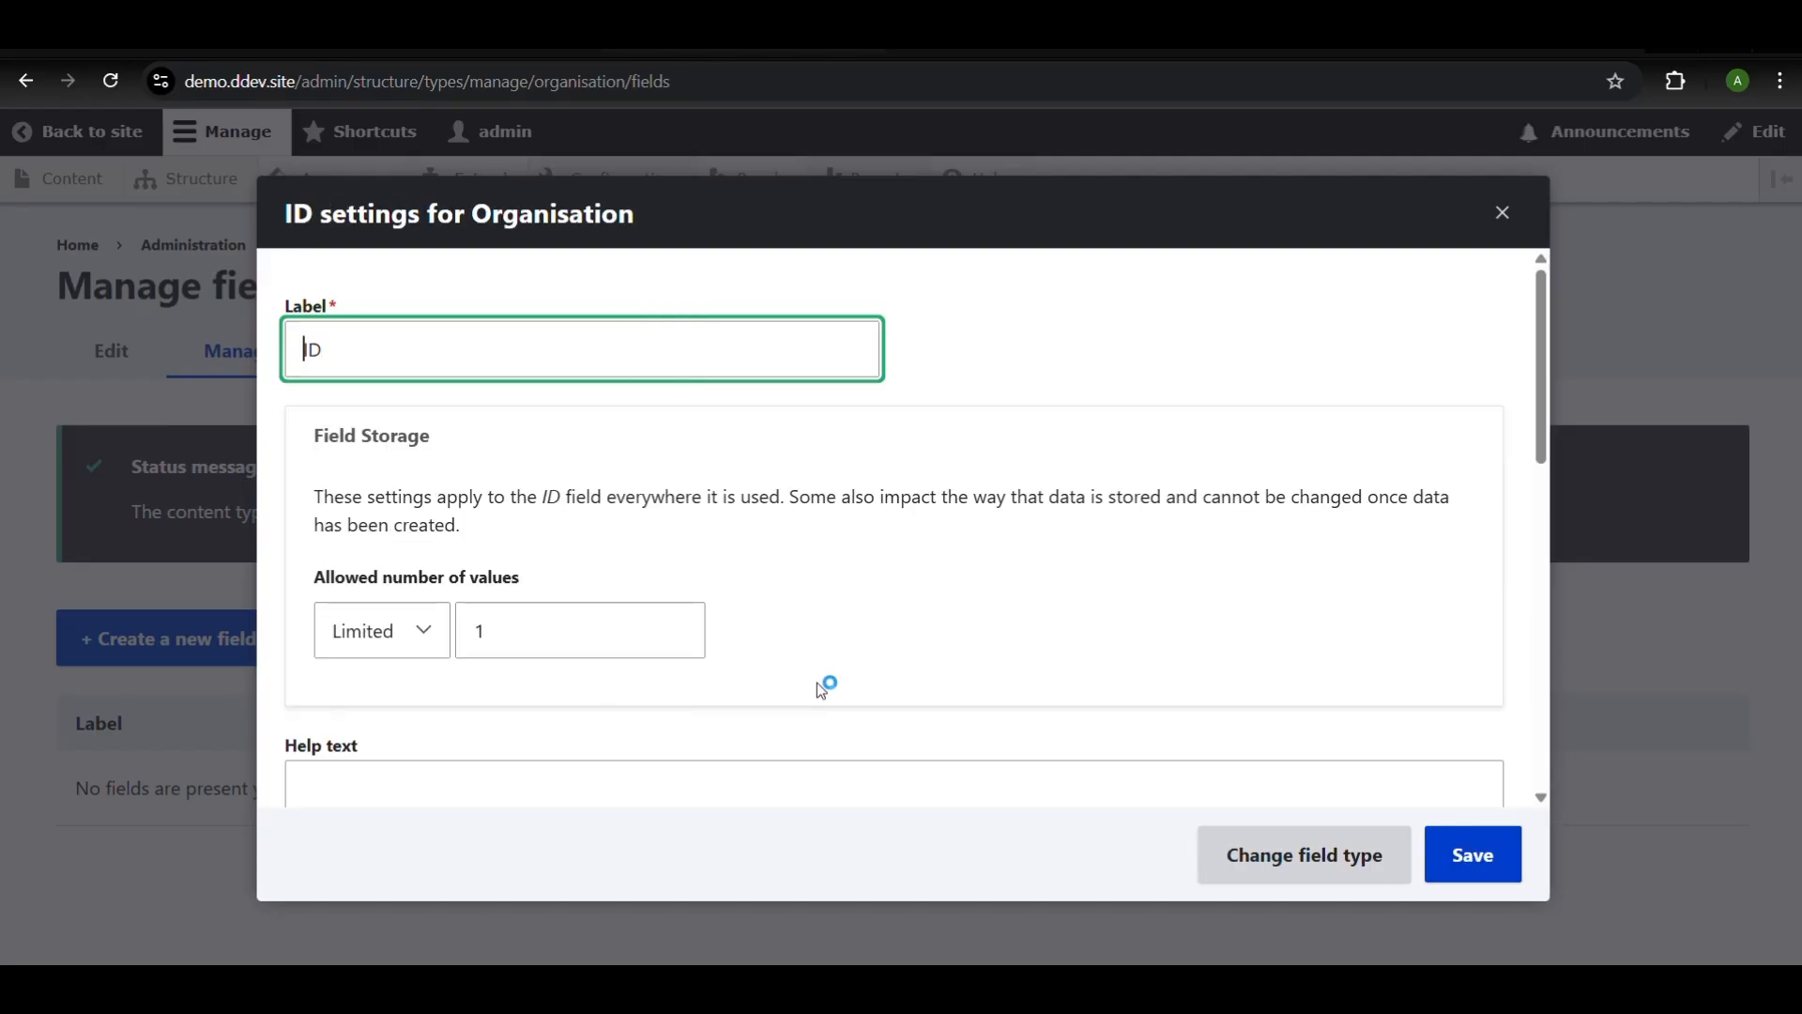
Review the ID field's settings and save the field
scroll(825, 685, "down", 10)
scroll(563, 525, "up", 1)
left_click(385, 454)
scroll(793, 630, "down", 3)
scroll(1085, 728, "up", 10)
left_click(1461, 858)
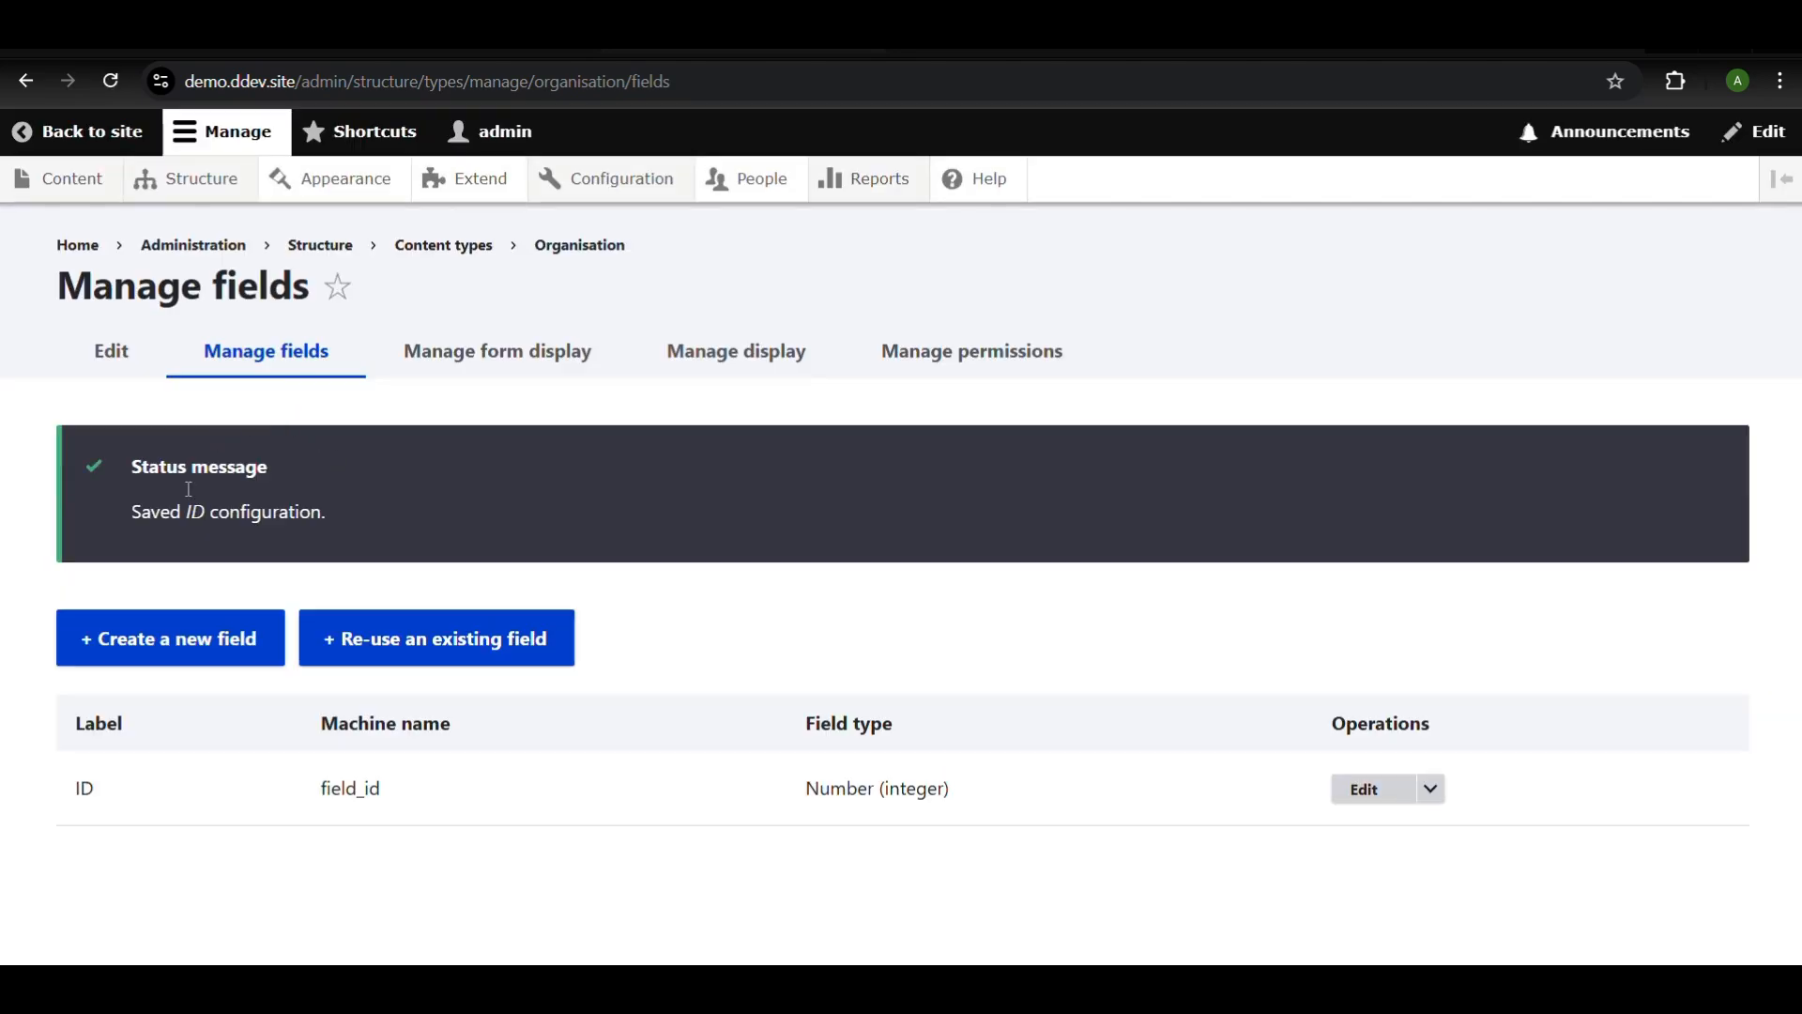
Add and save a Text (plain, long) field labelled "Short Description" on the Organisation content type
left_click(195, 643)
left_click(460, 450)
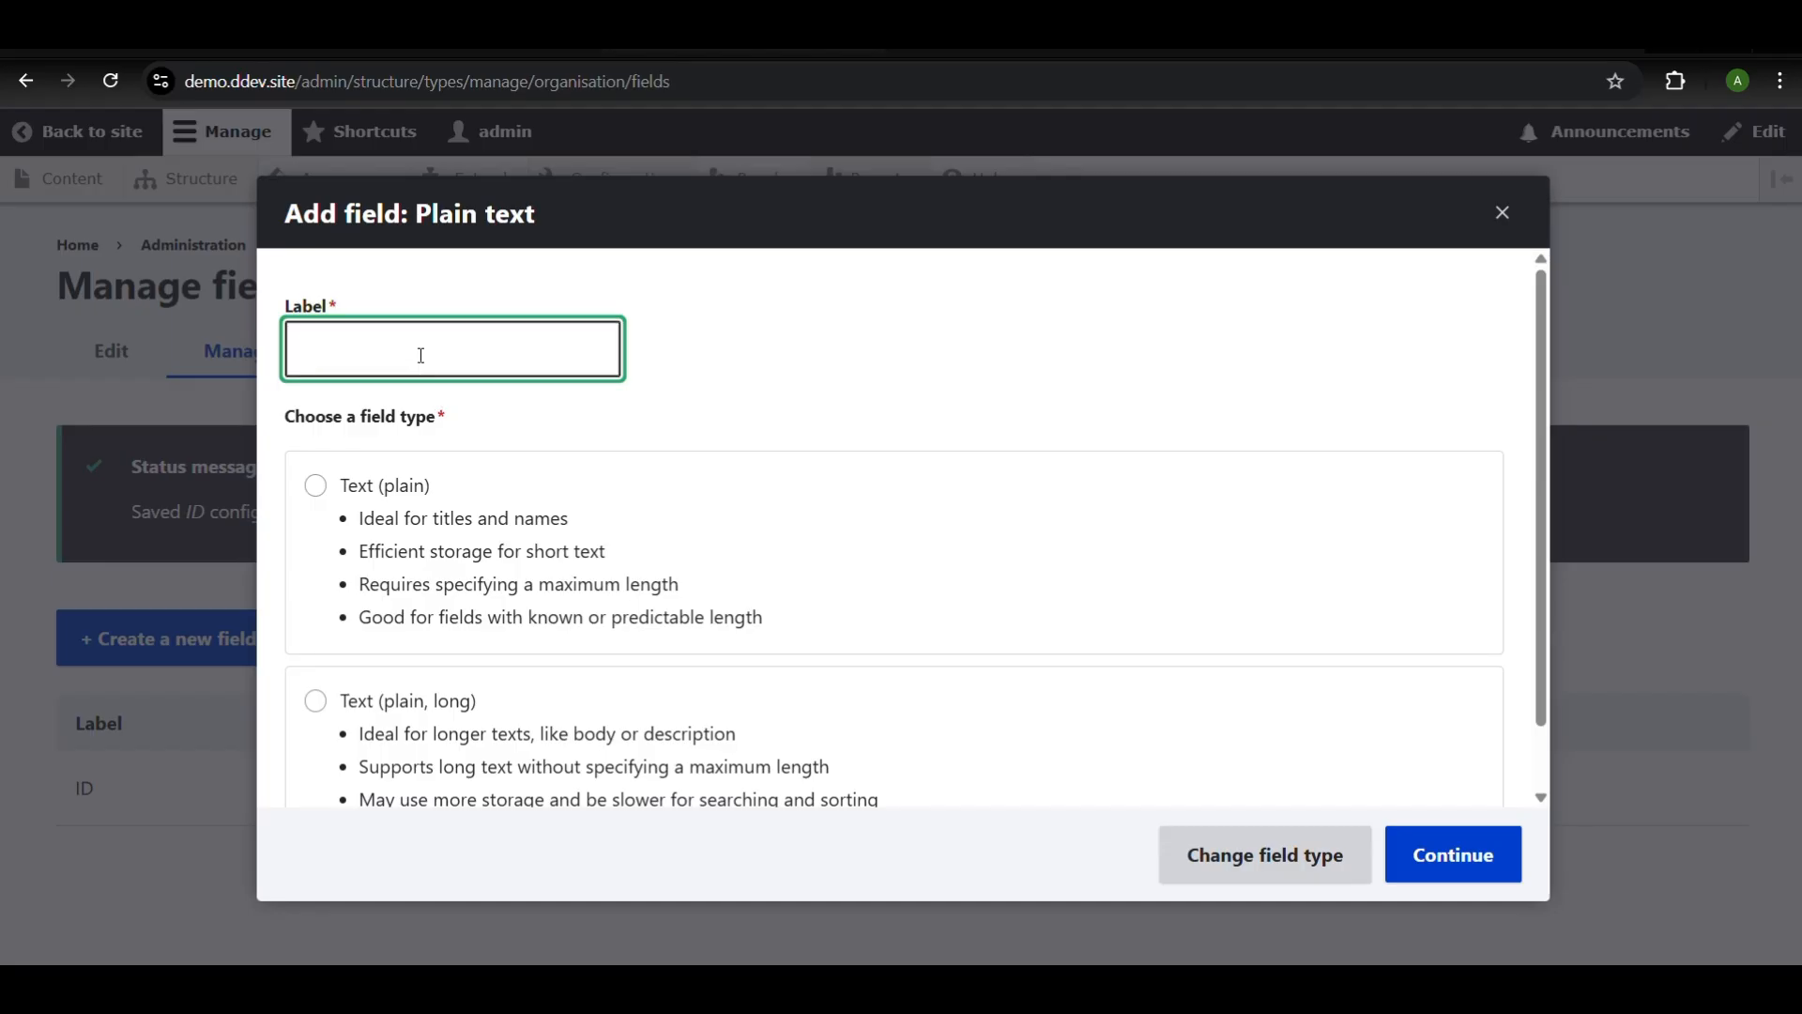
type("Short De")
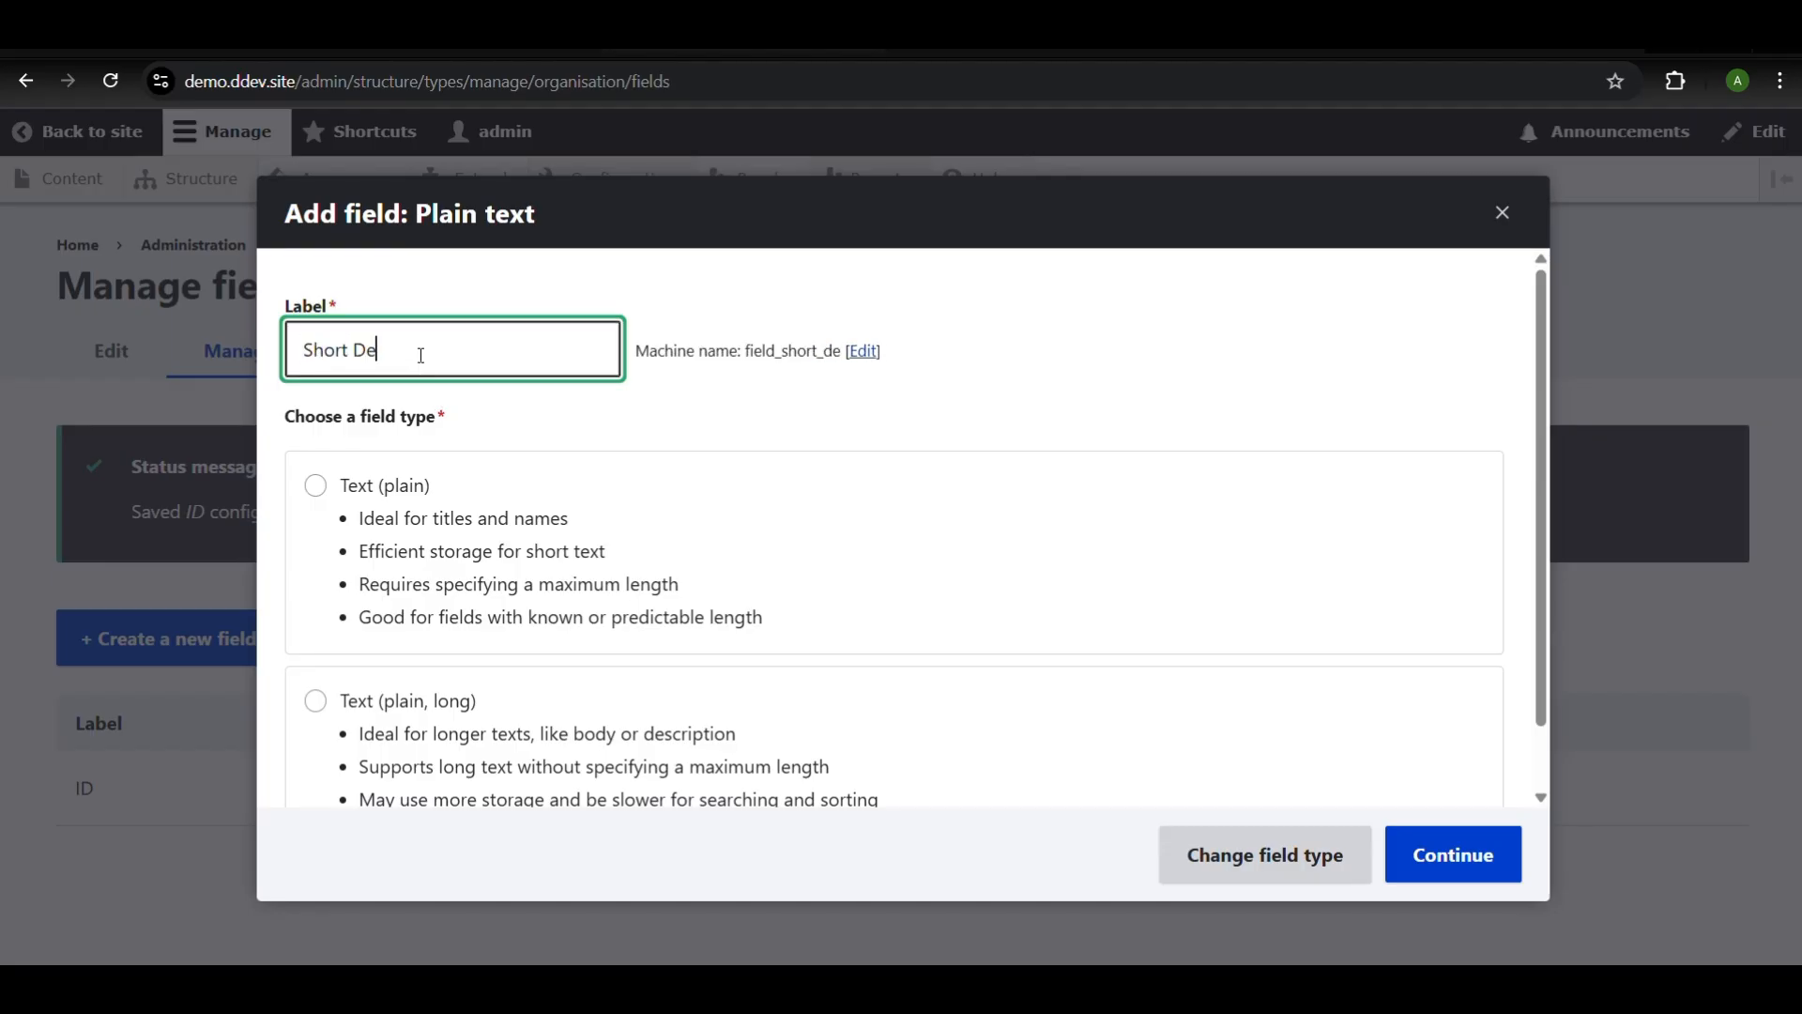
type("sxription")
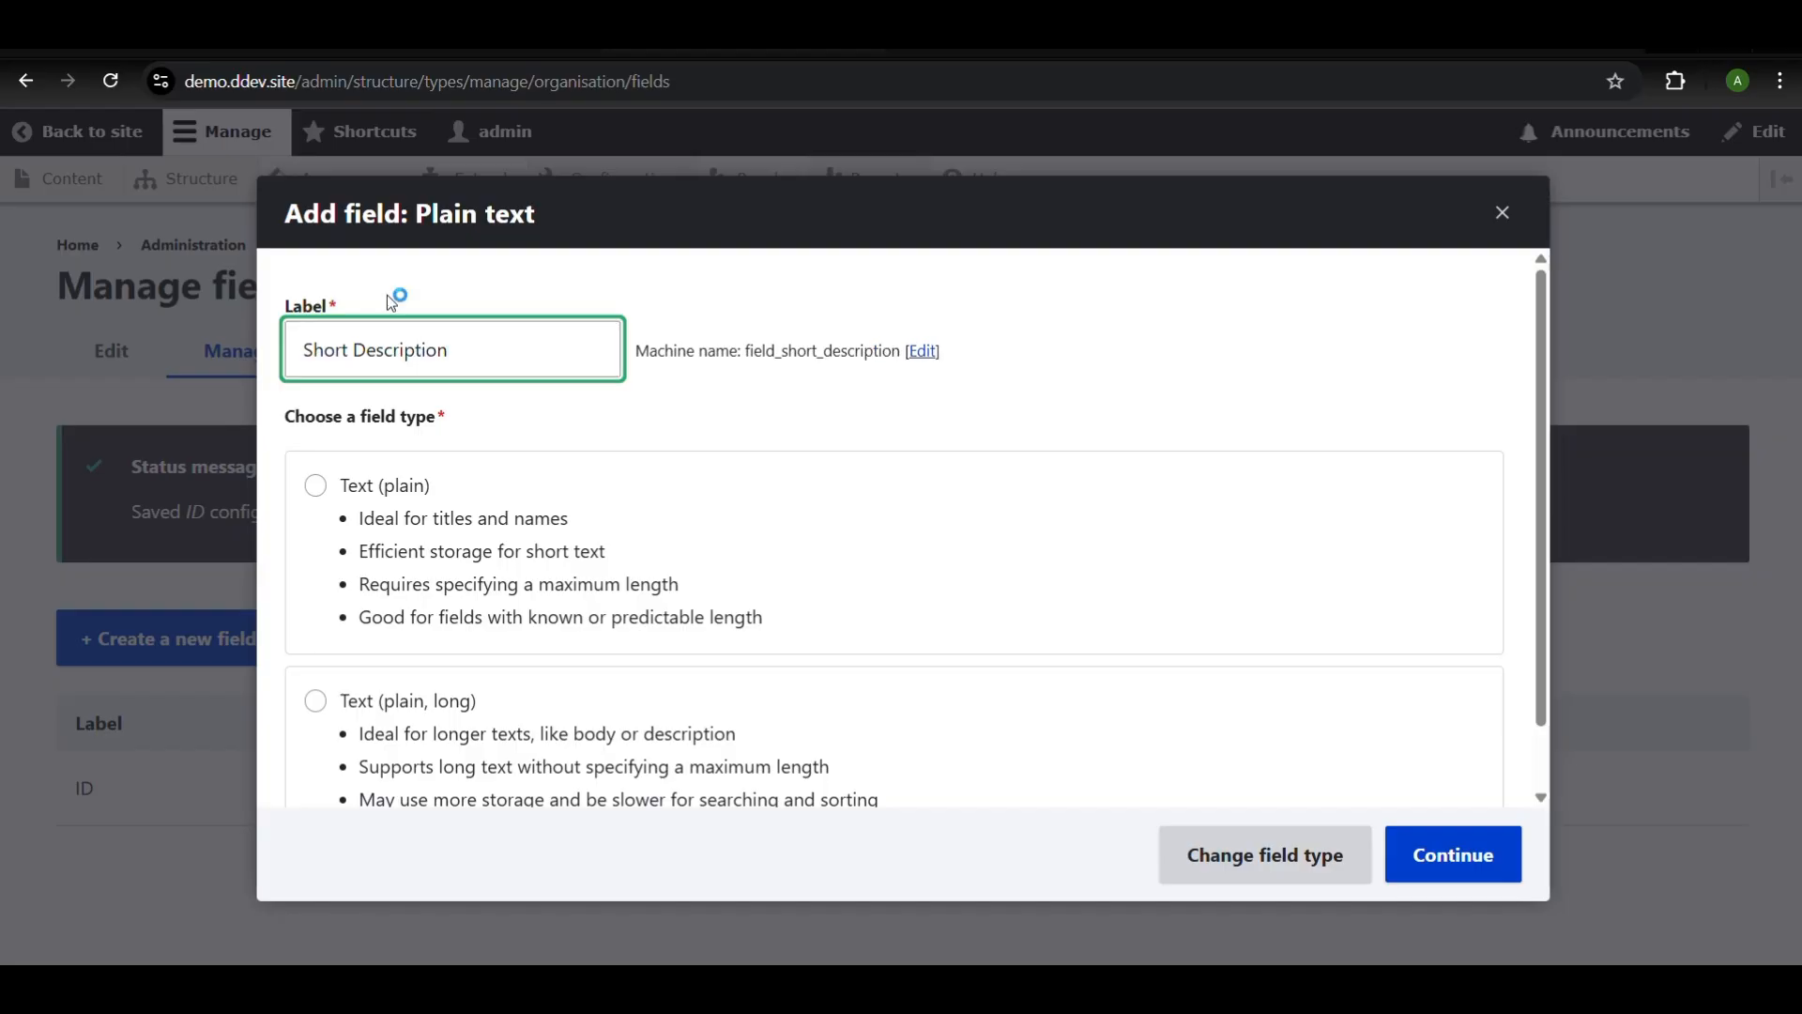
left_click(414, 724)
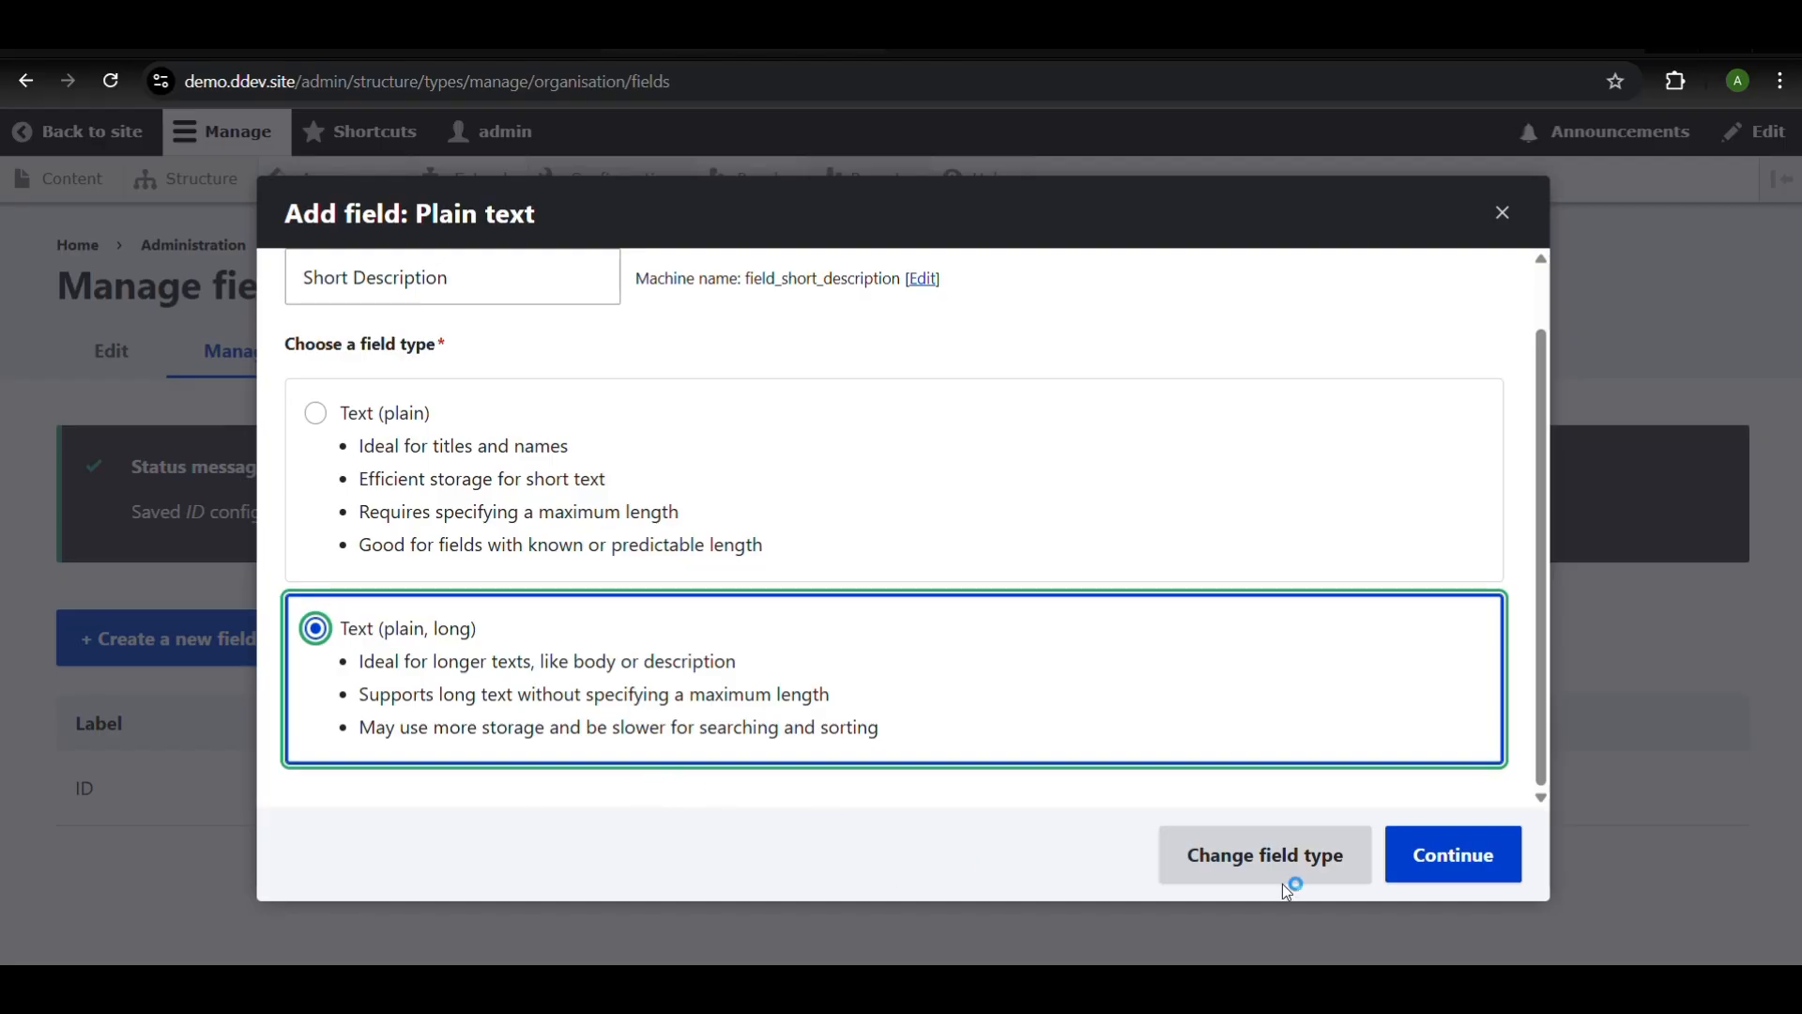
left_click(1430, 864)
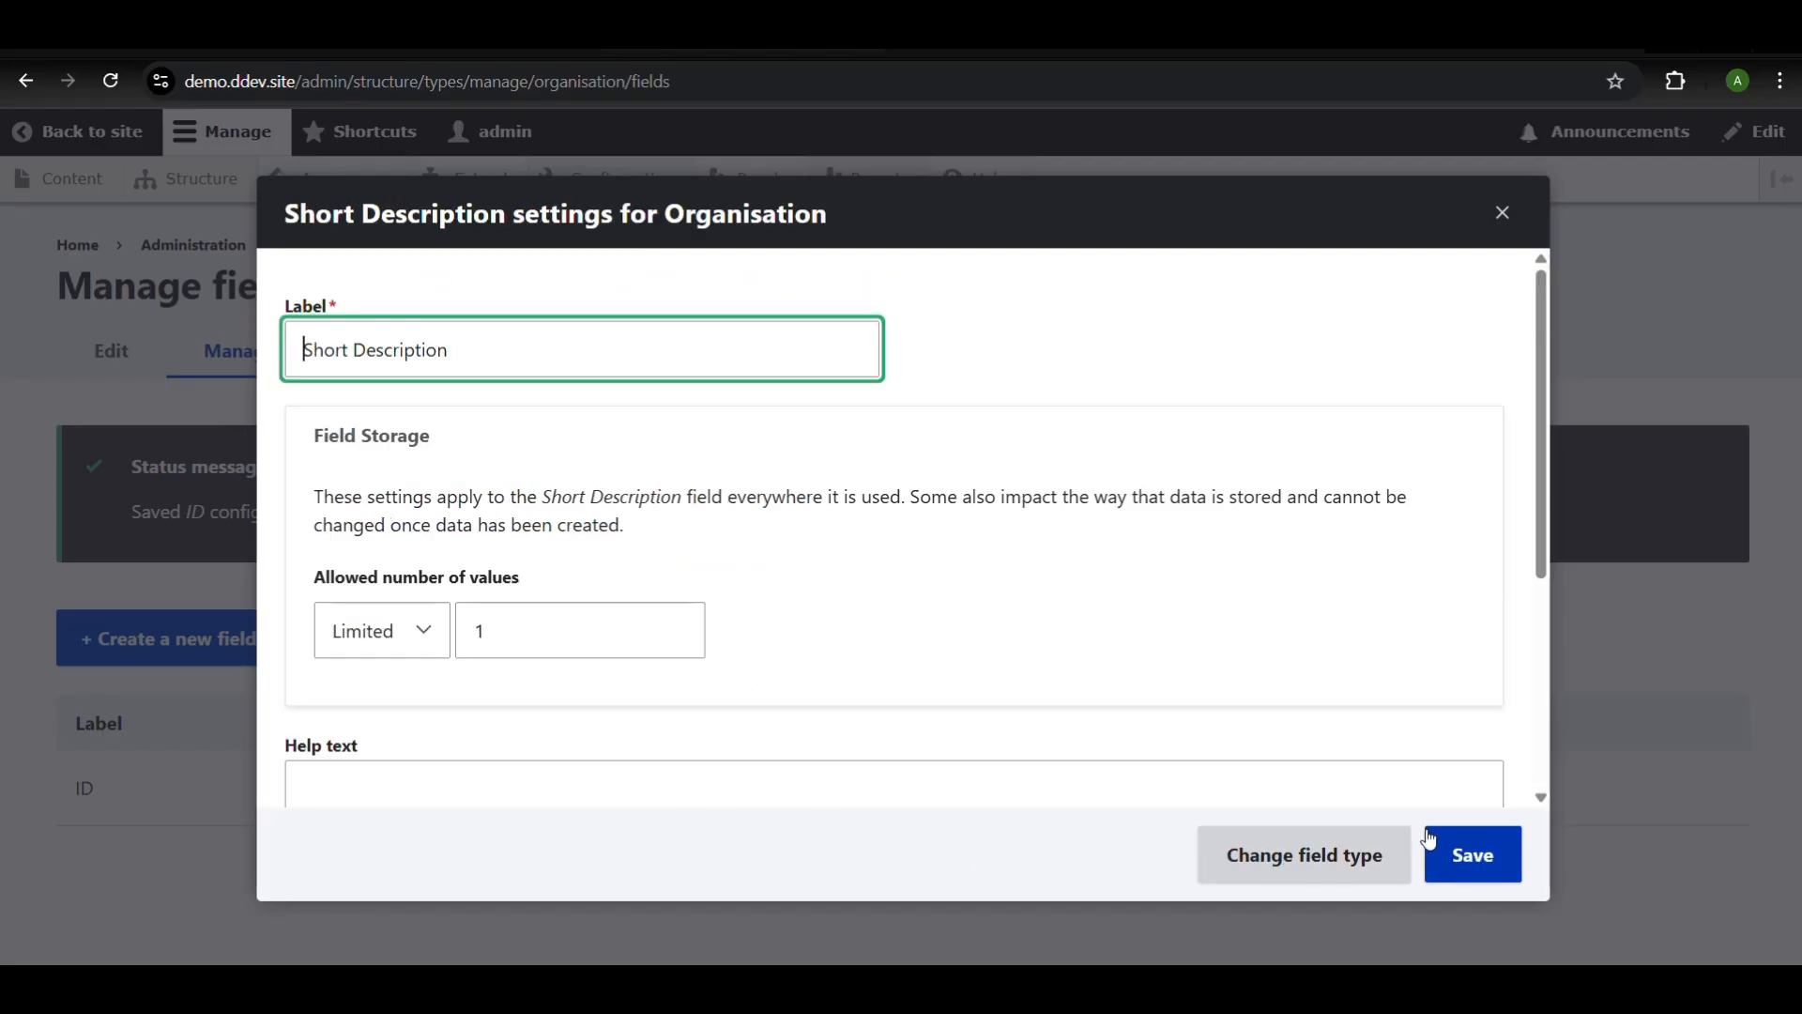
scroll(584, 455, "down", 4)
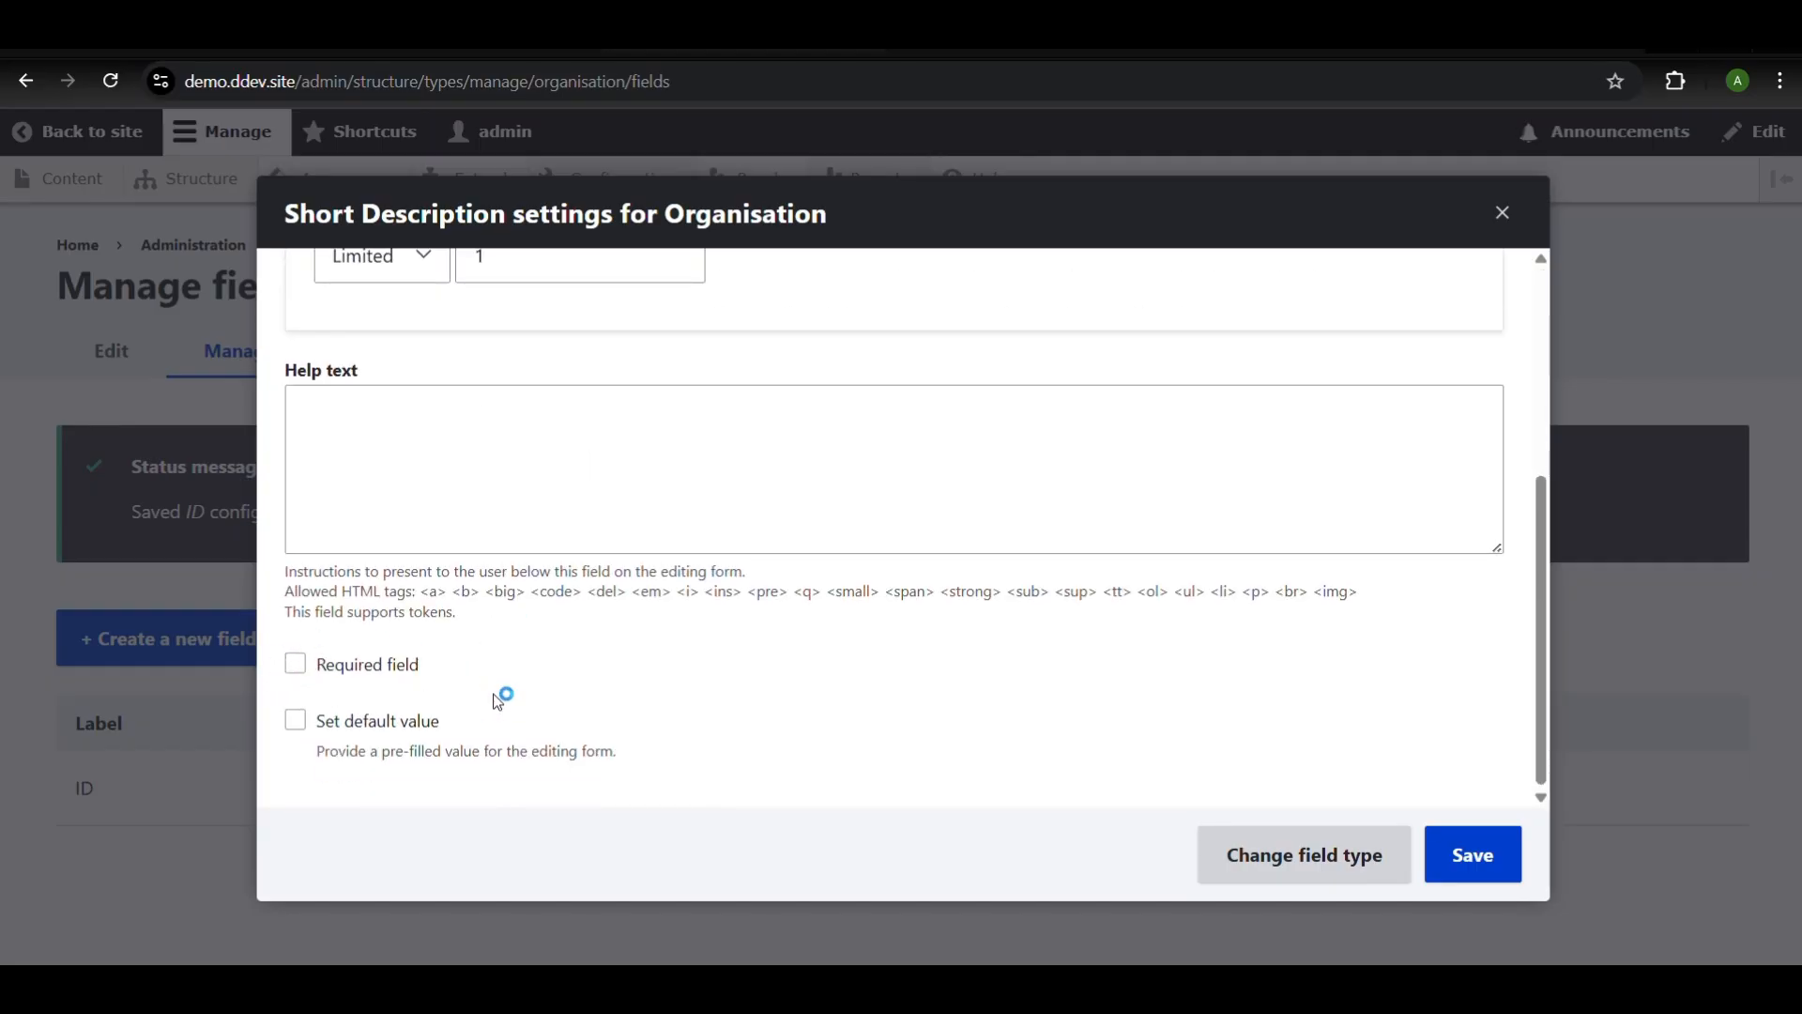
left_click(1277, 854)
left_click(1500, 861)
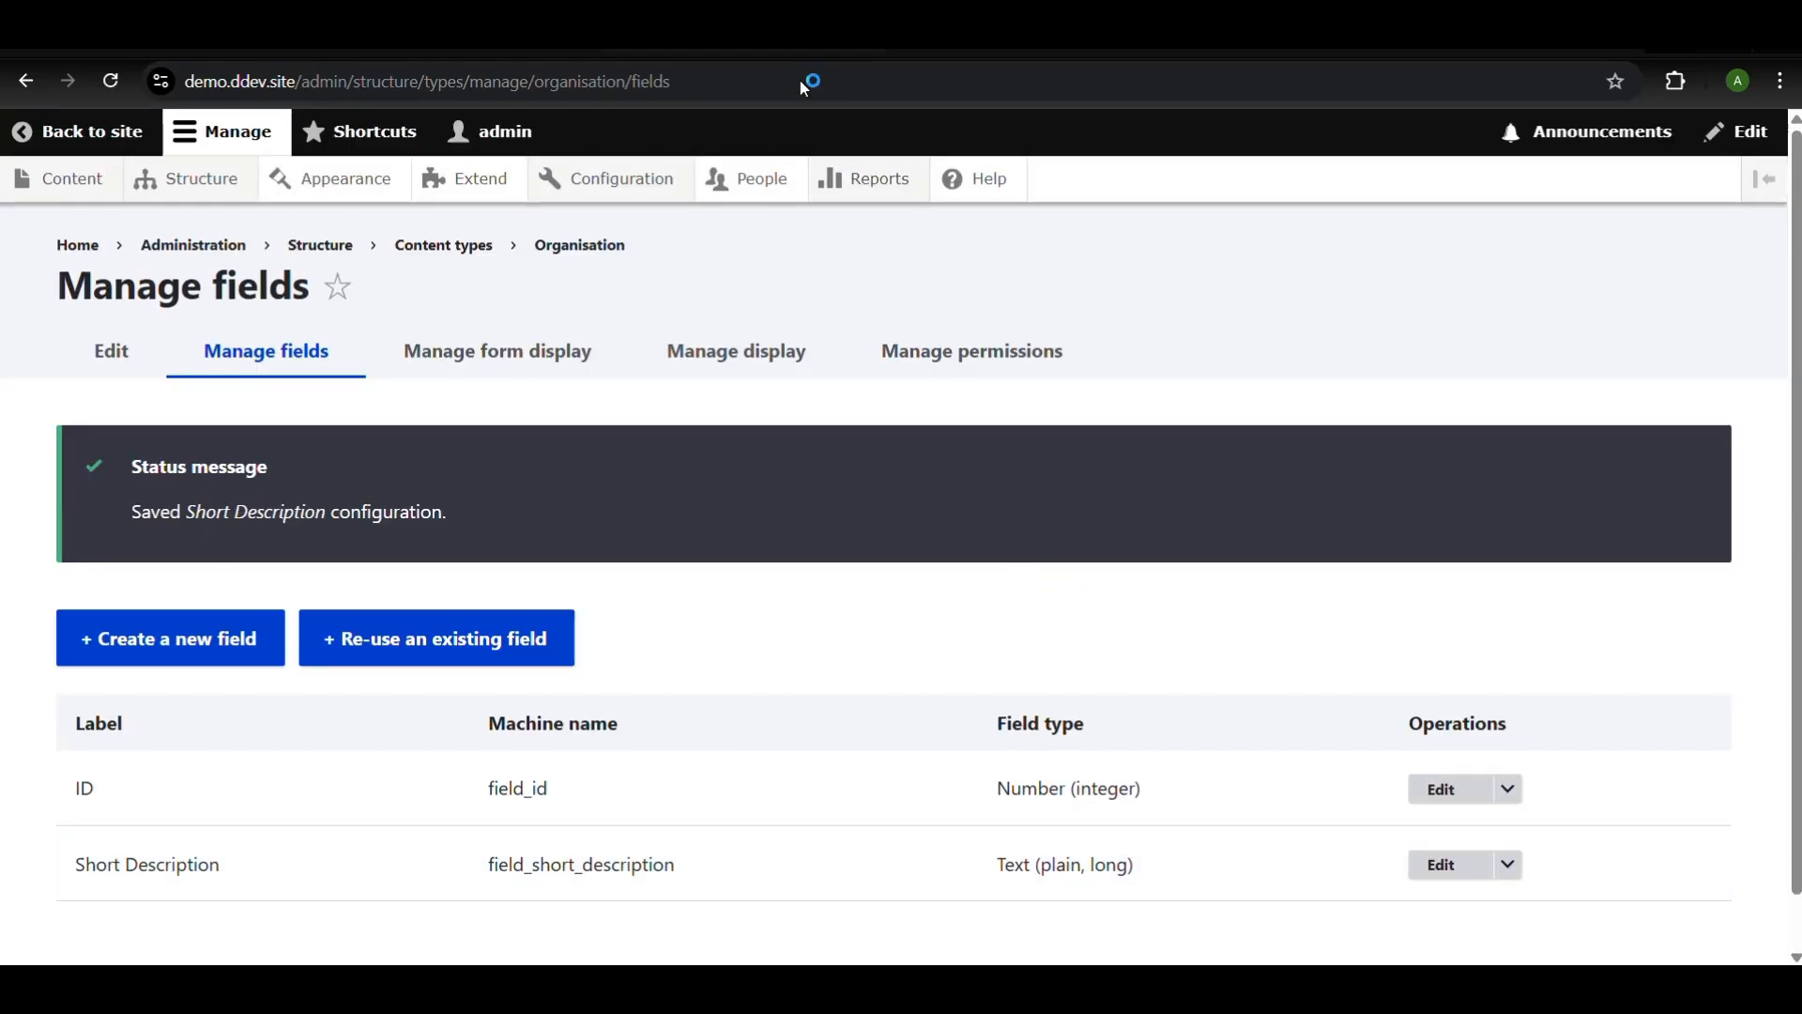
scroll(997, 523, "down", 1)
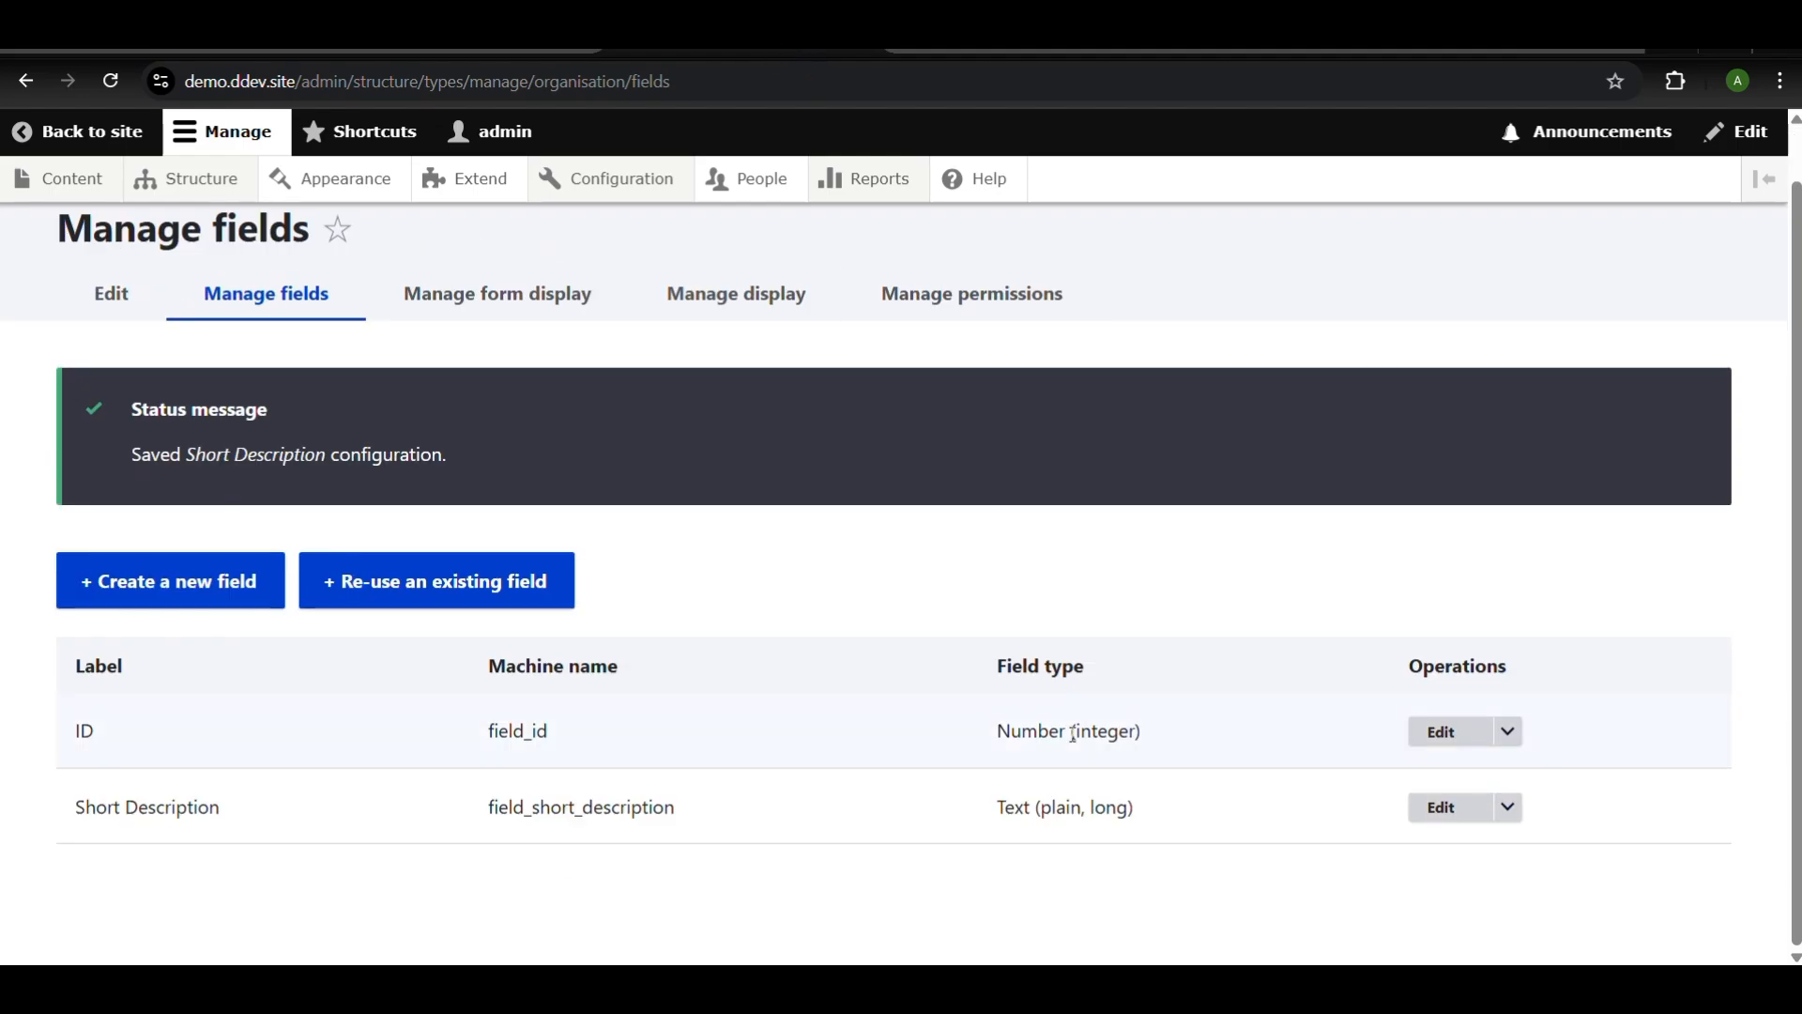
Switch to VS Code, review the untitled organisation_migration YAML and copy its entire contents
mouse_move(906, 990)
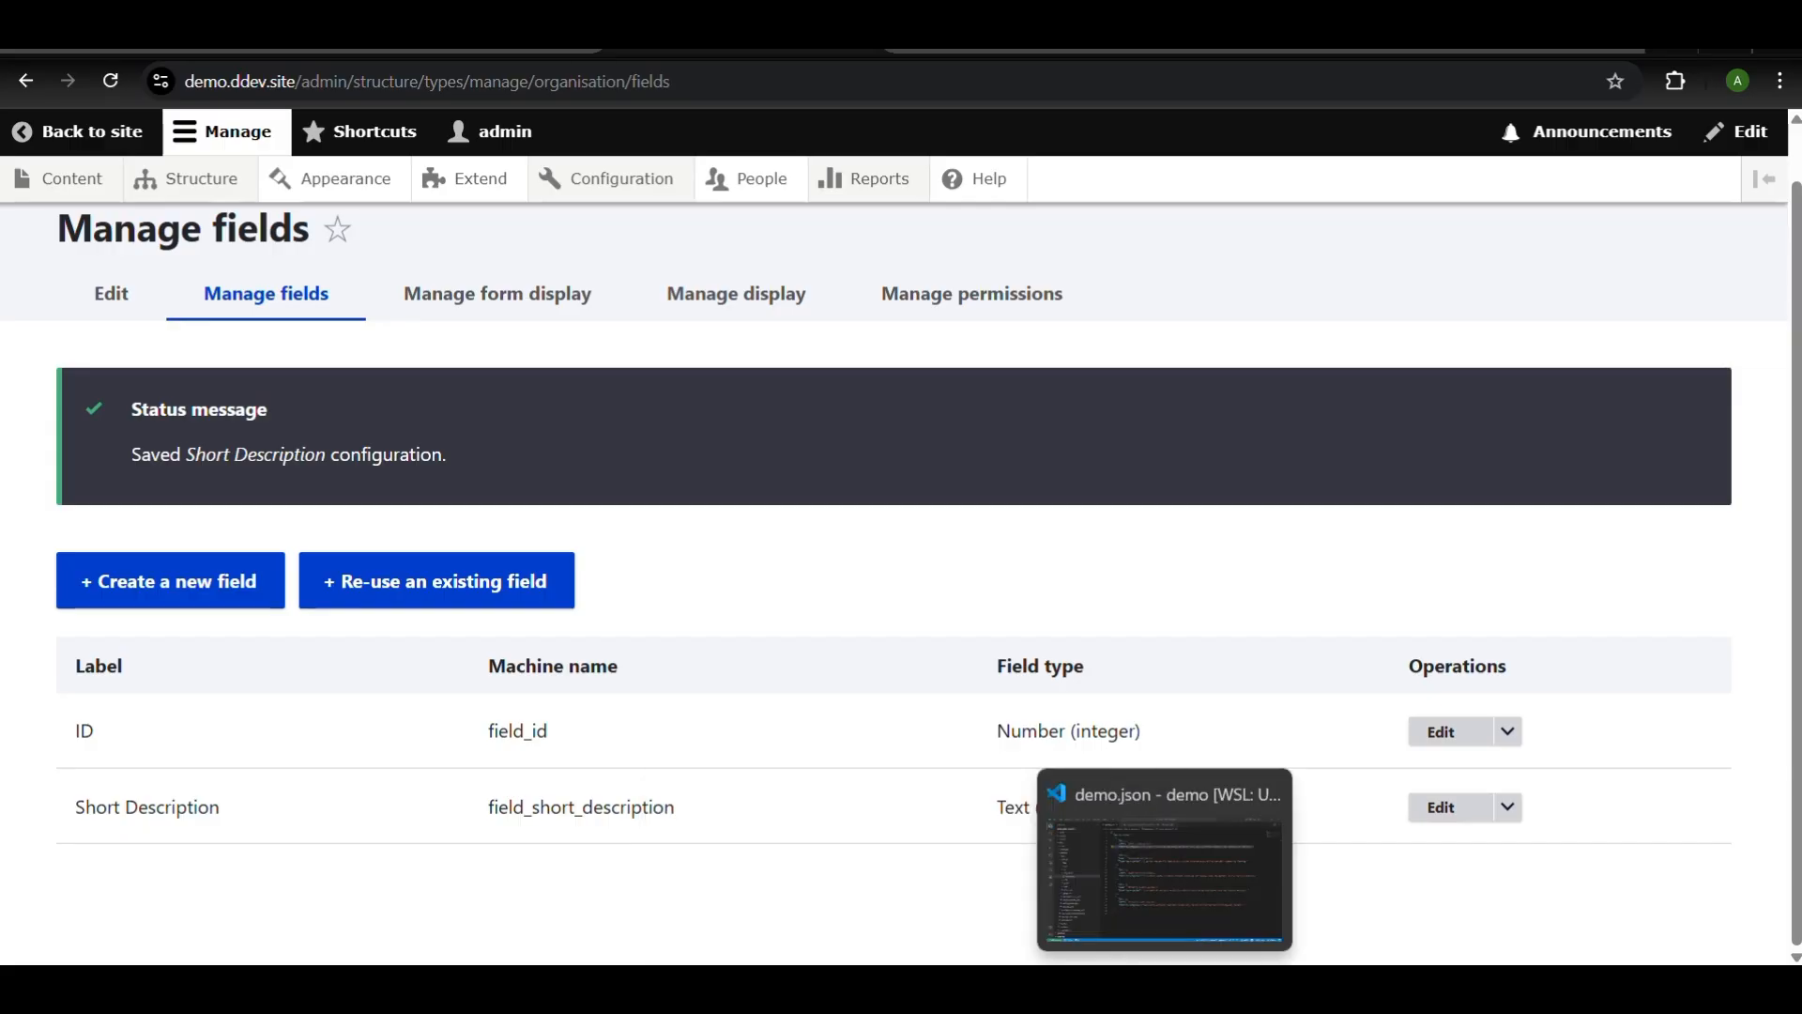
left_click(1166, 989)
left_click(657, 70)
left_click(696, 322)
scroll(753, 340, "down", 1)
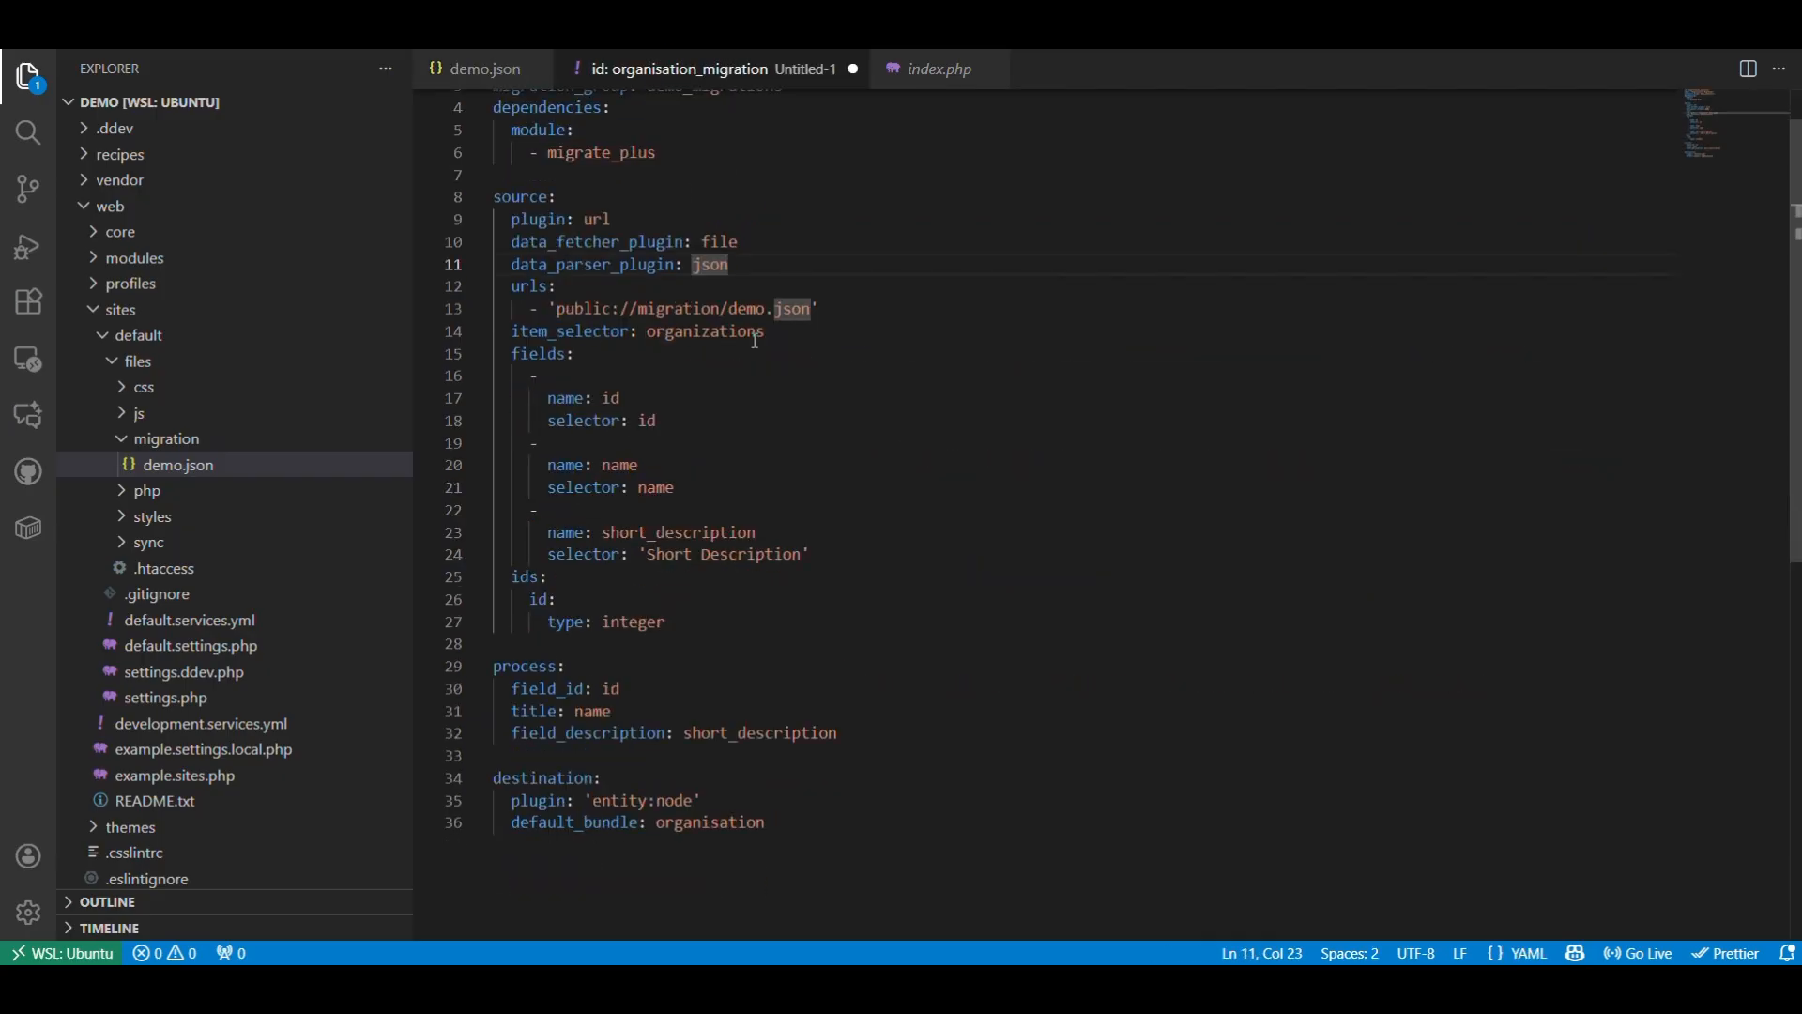
scroll(765, 360, "up", 1)
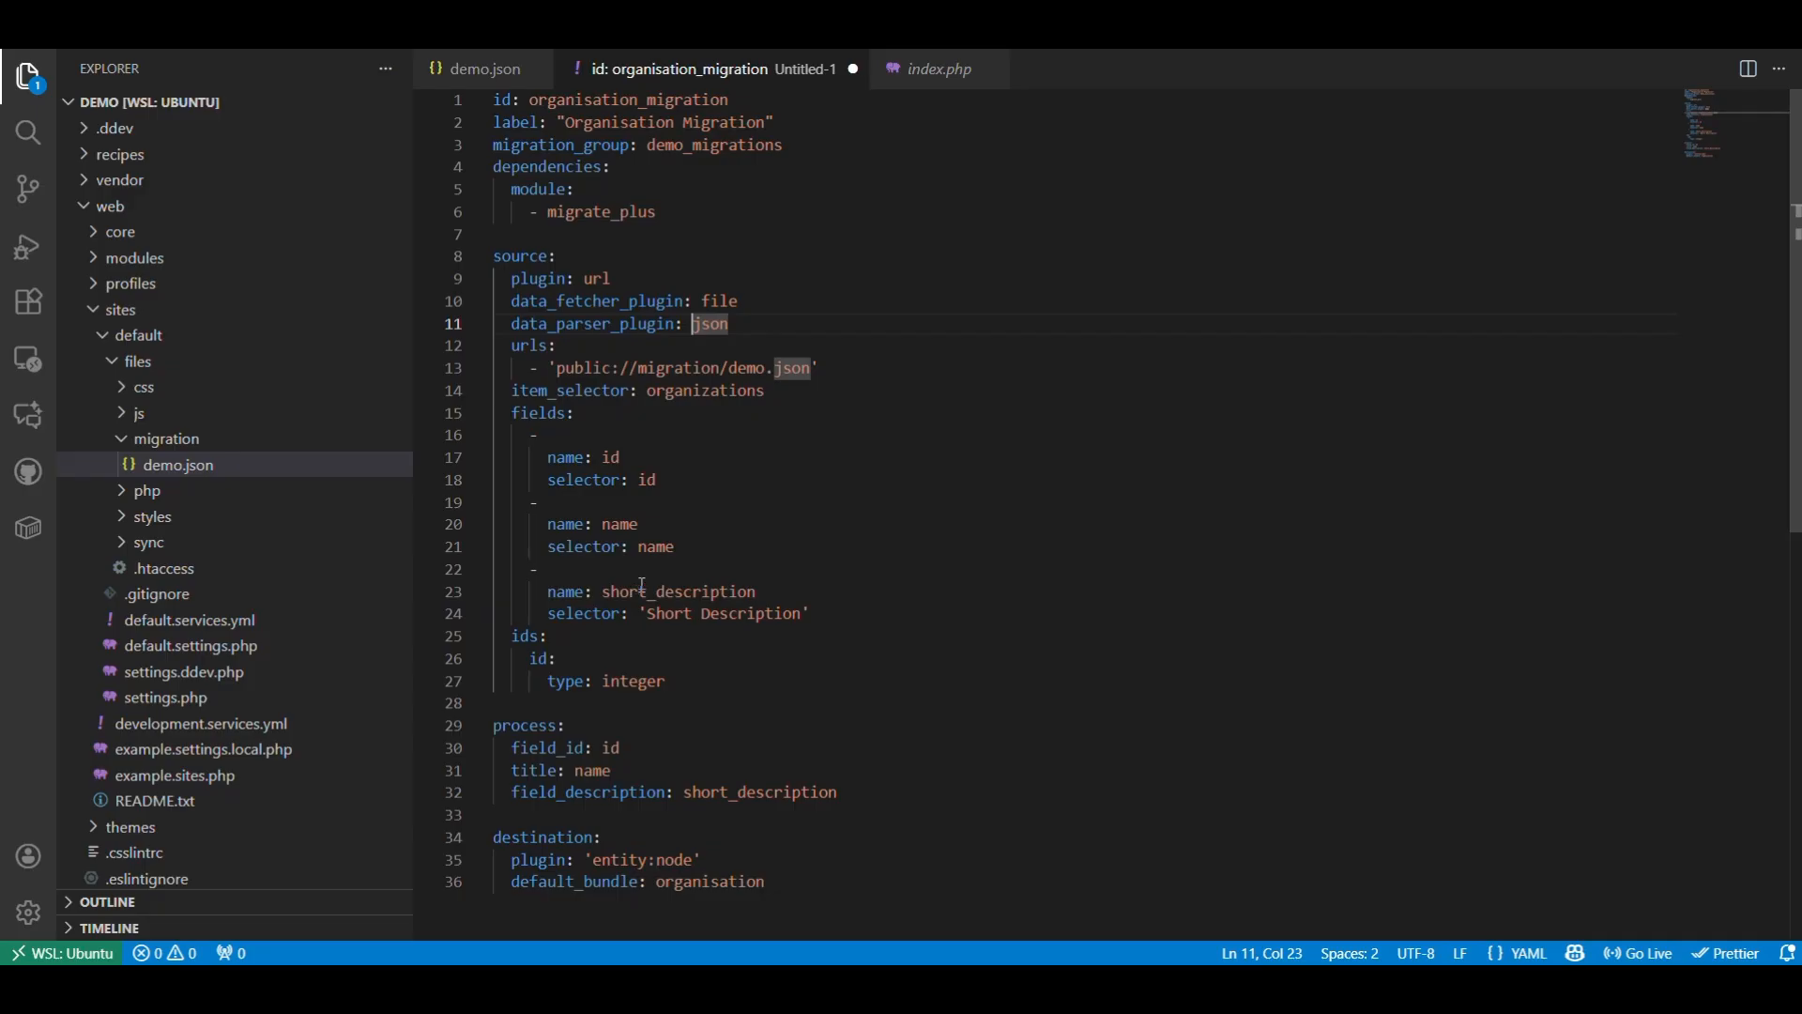
key("ctrl+a")
key("ctrl+c")
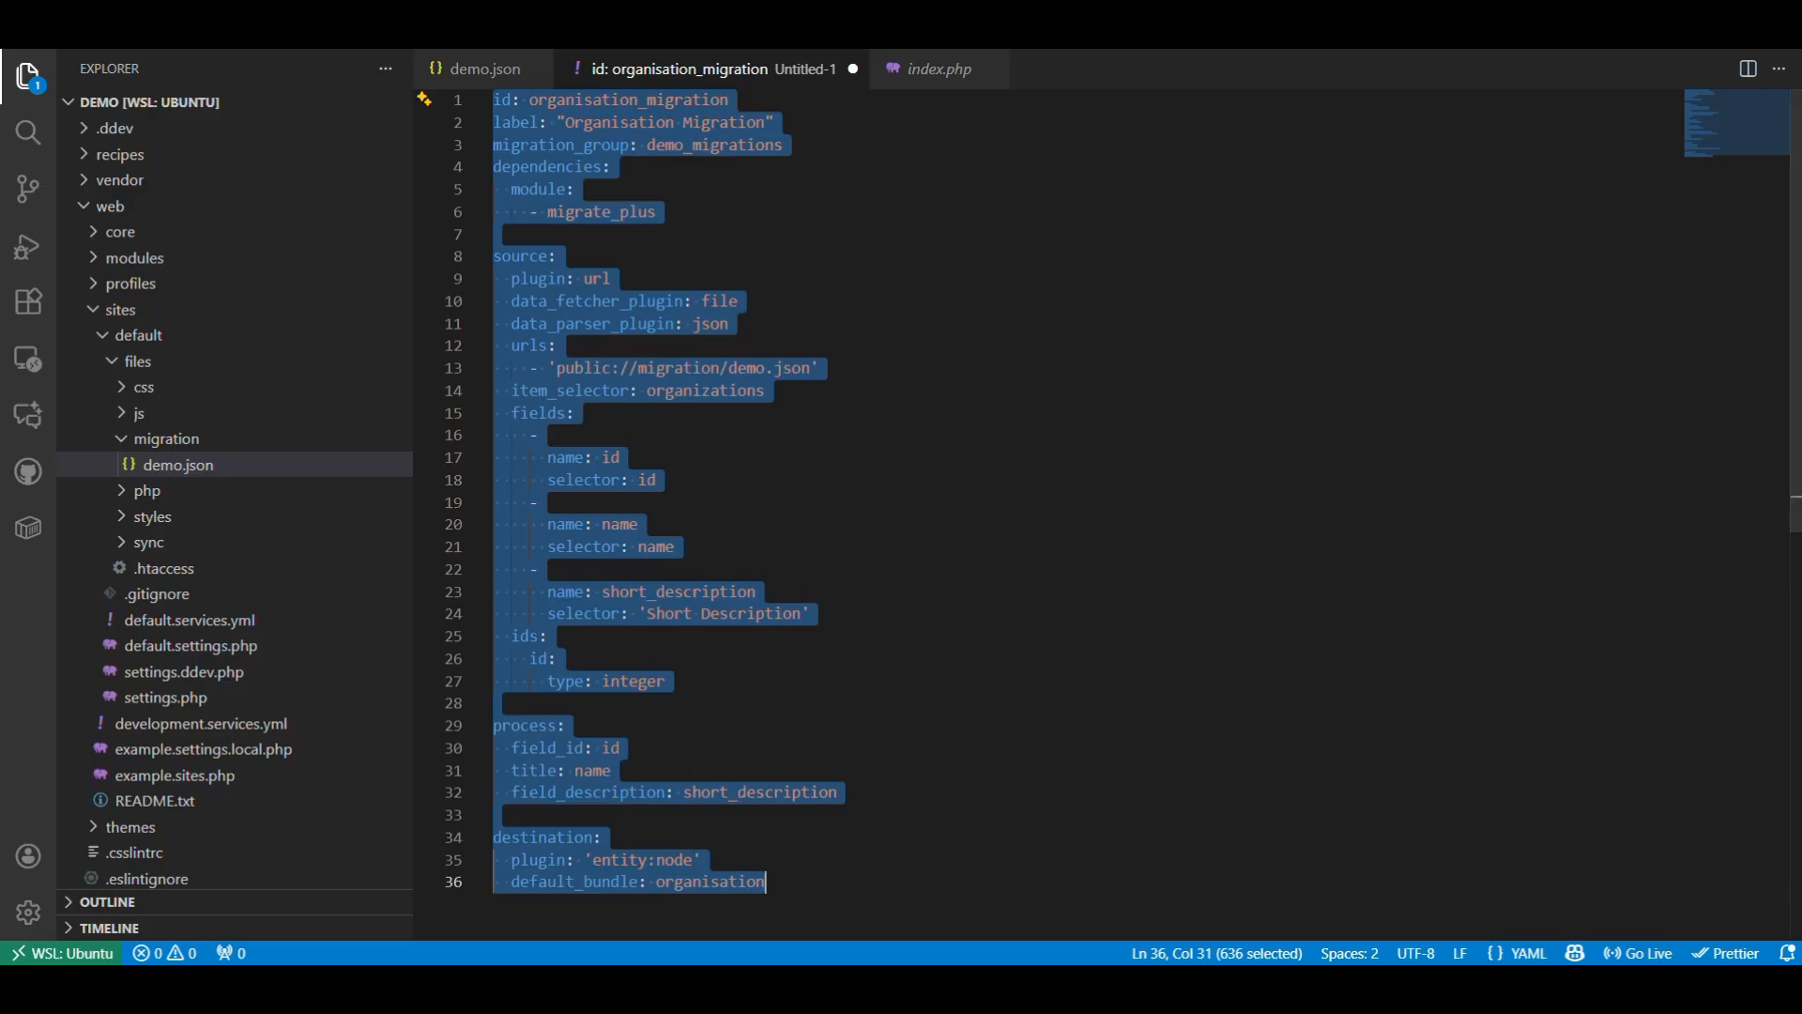
Switch back to the demo site and open the single-item import page of its configuration synchronization
left_click(906, 985)
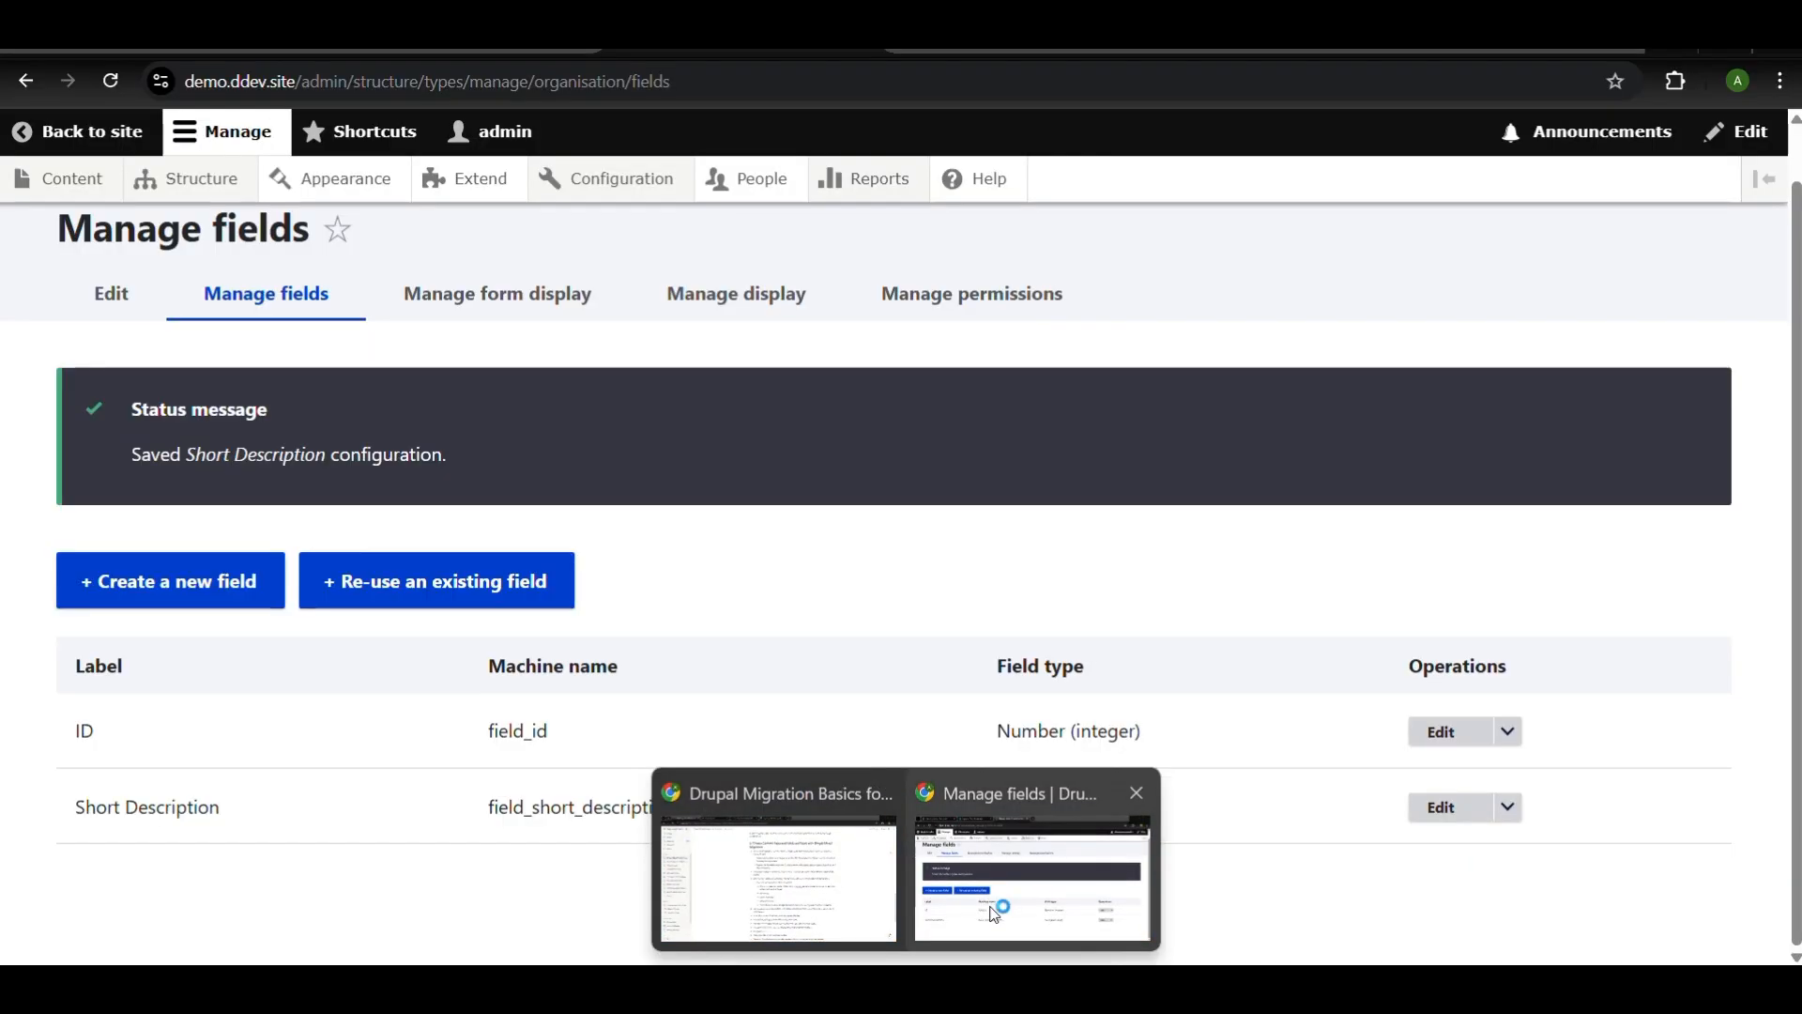
left_click(994, 914)
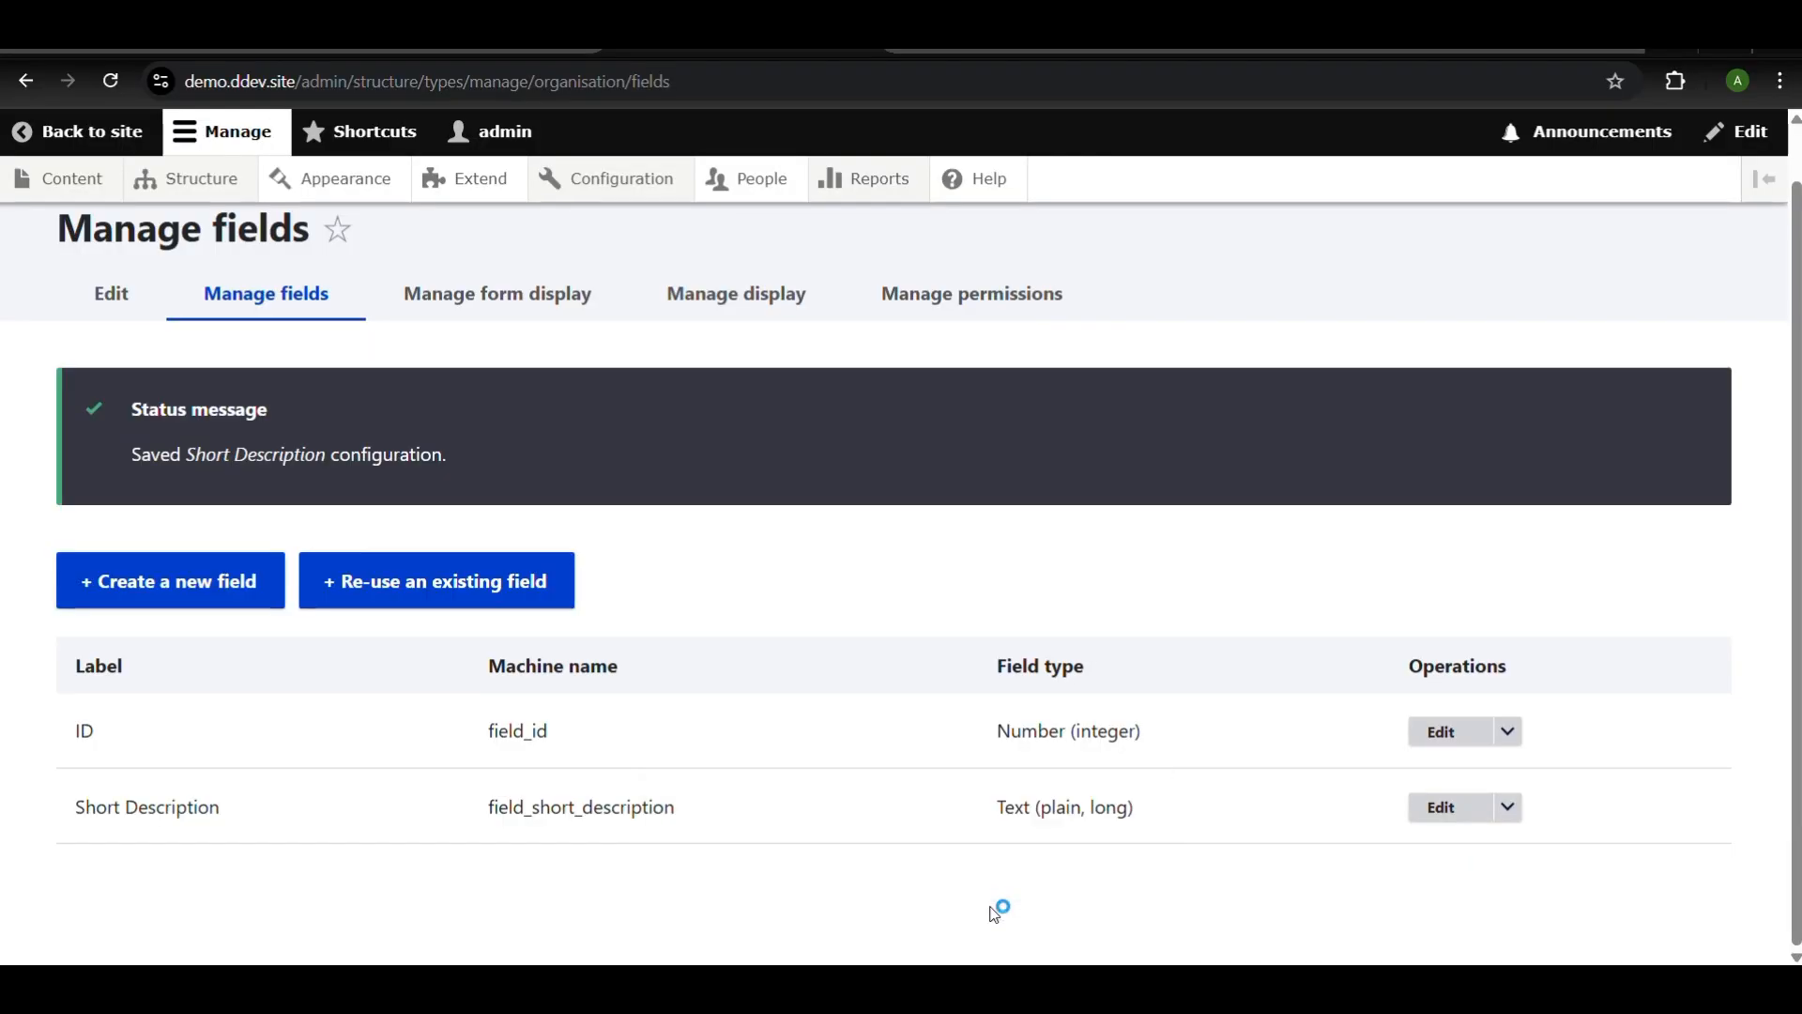
mouse_move(621, 186)
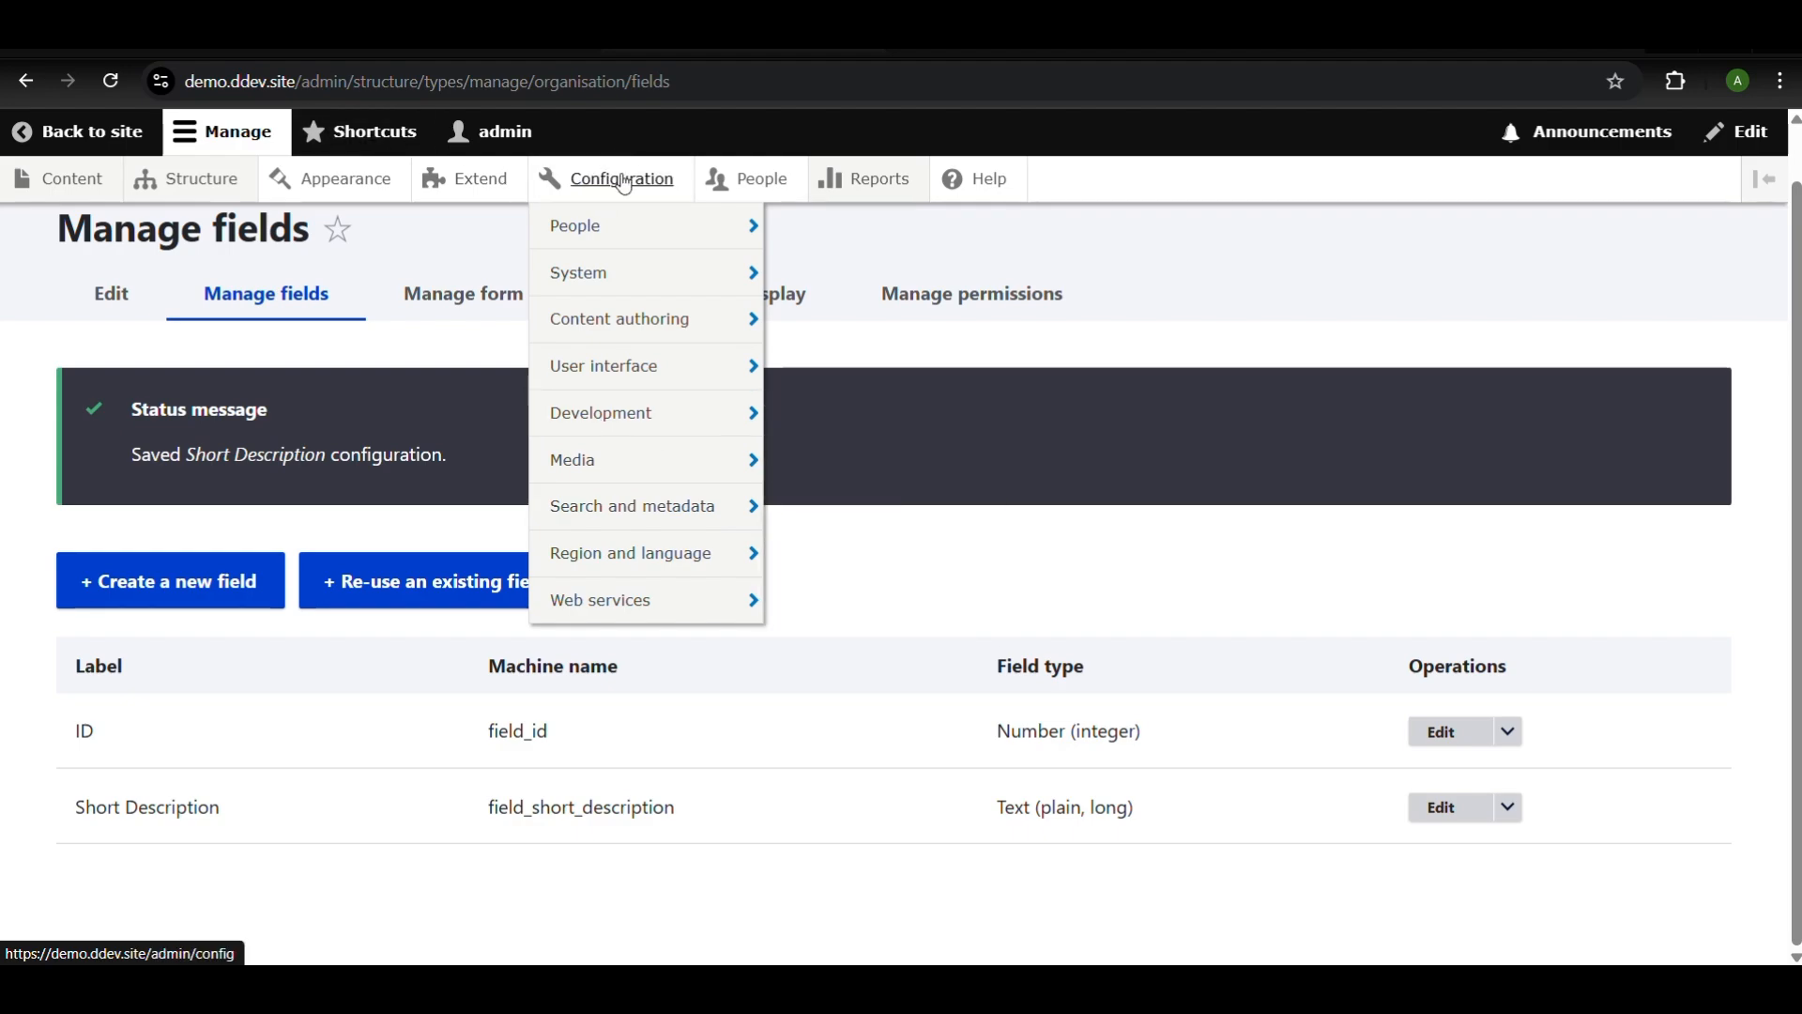
mouse_move(616, 418)
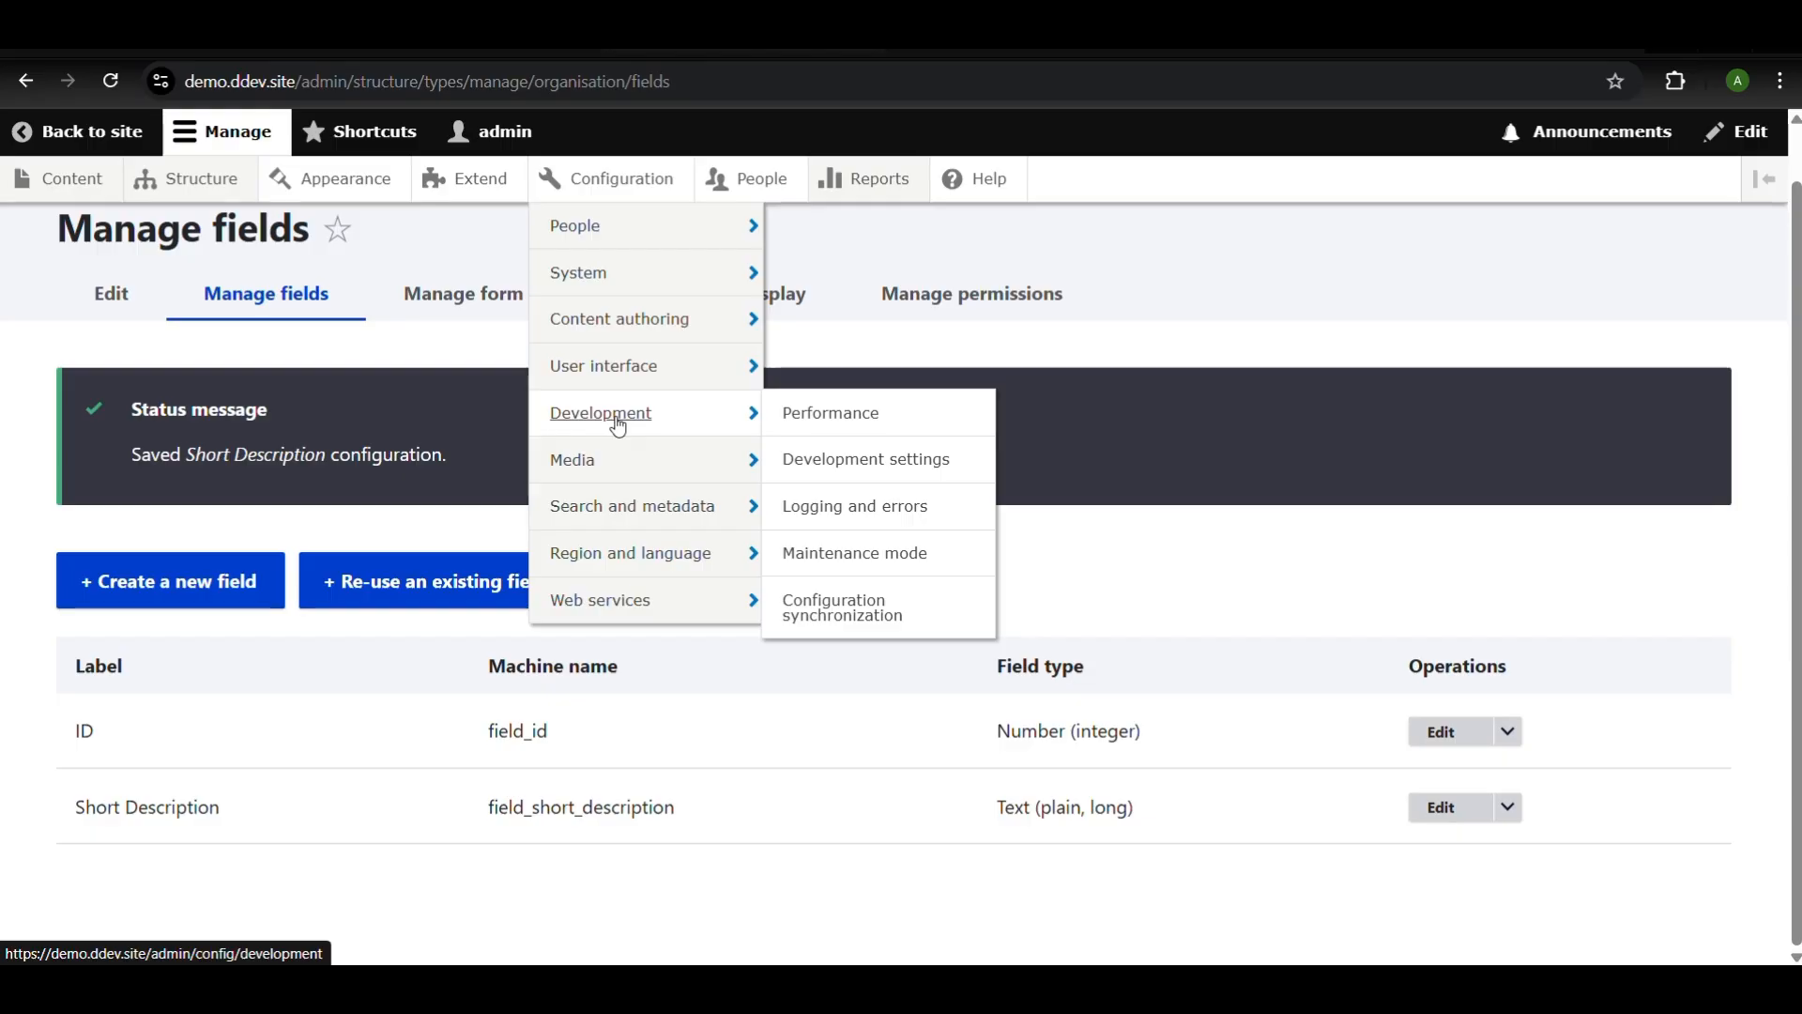
left_click(844, 622)
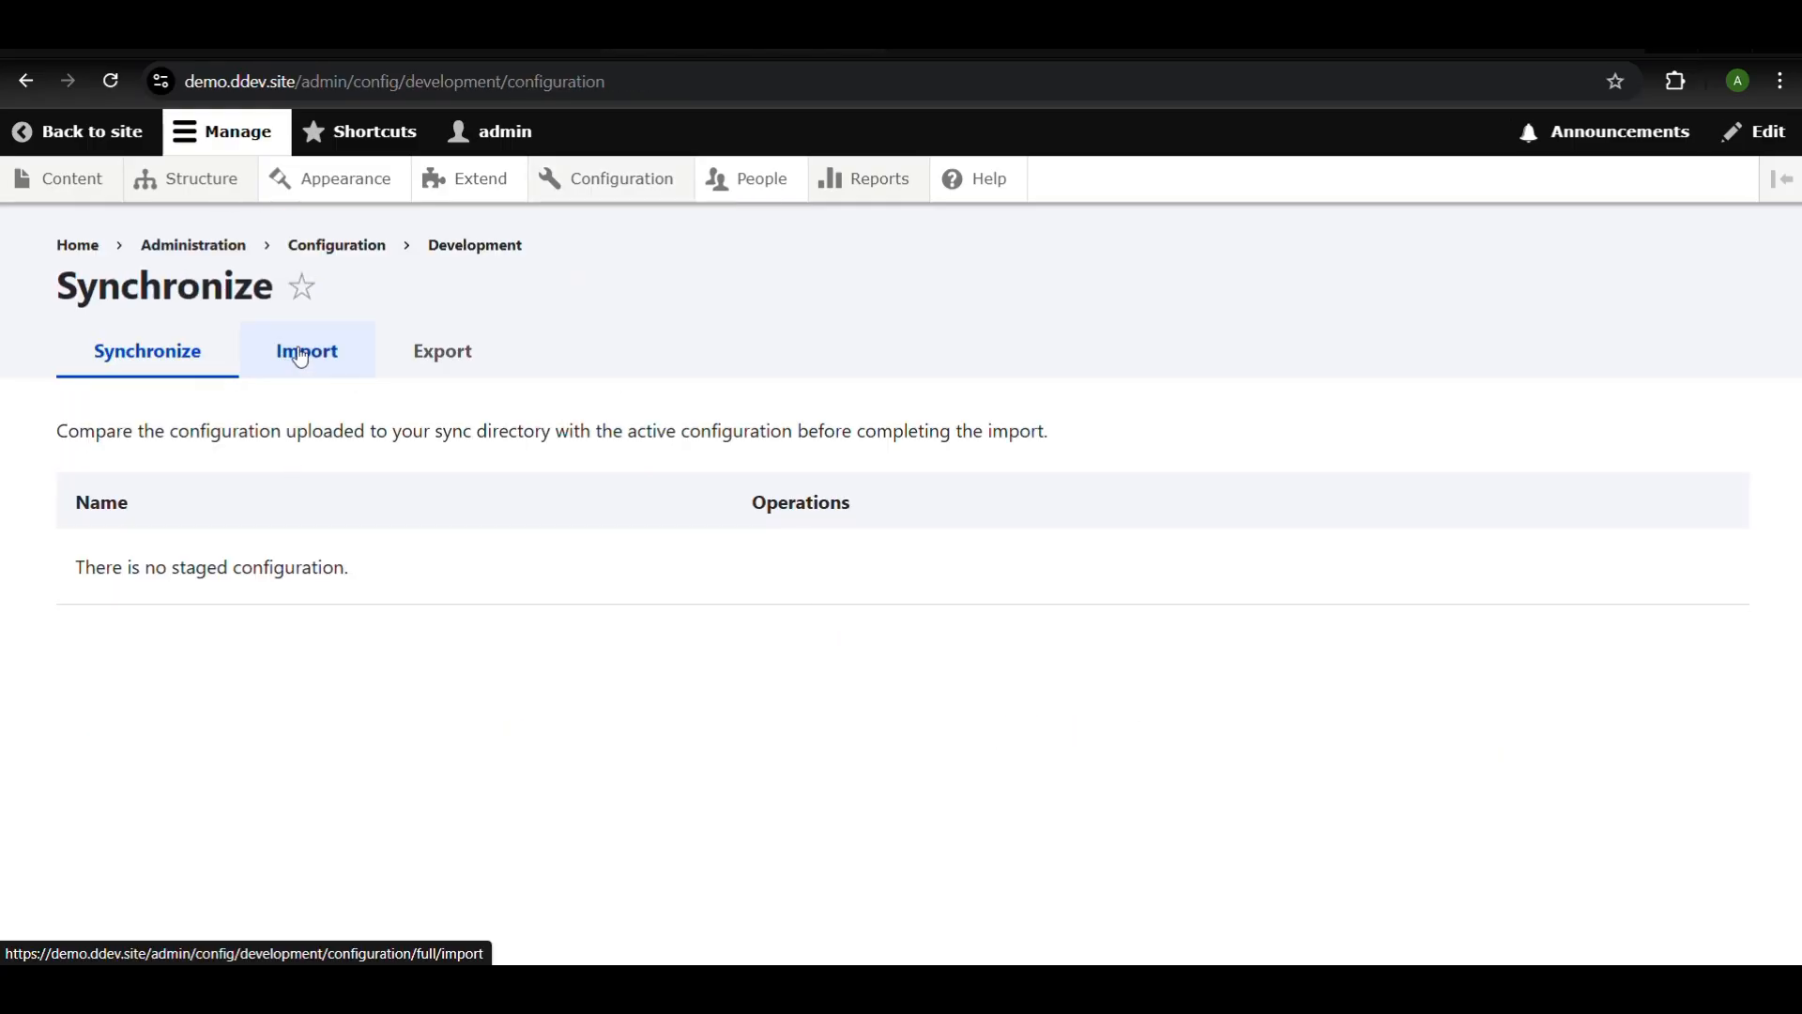
left_click(305, 357)
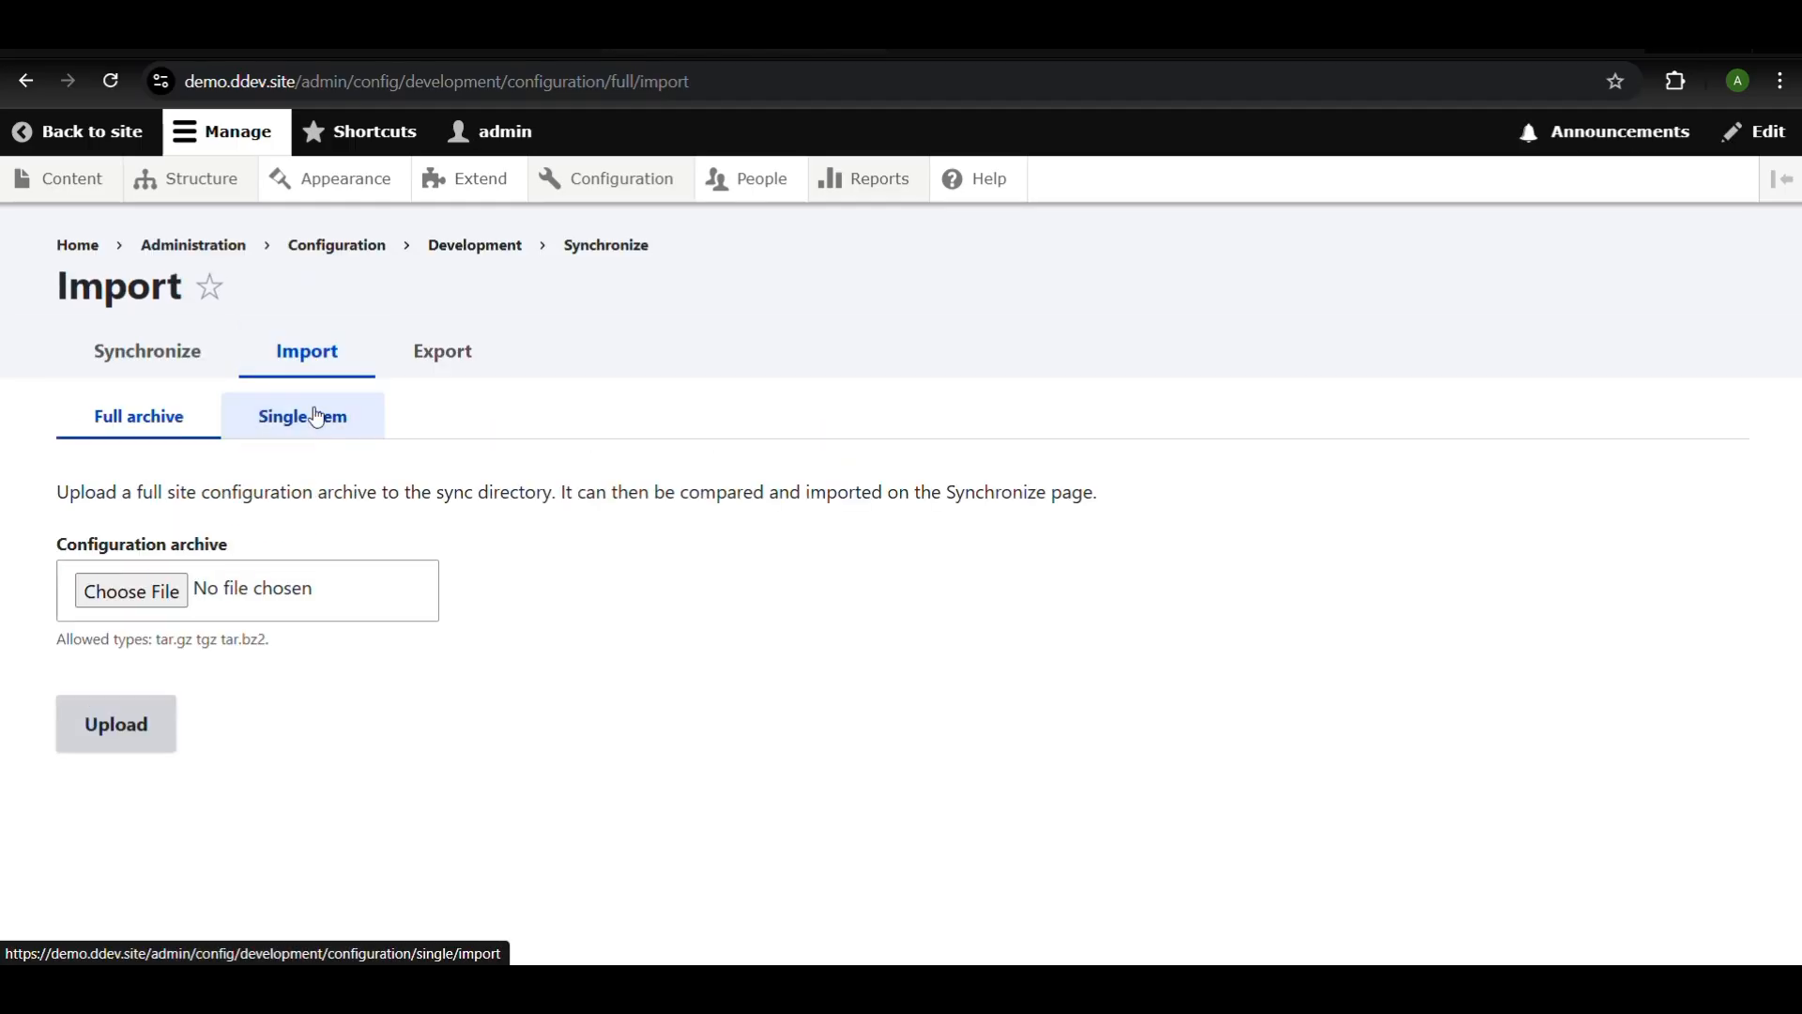
left_click(320, 435)
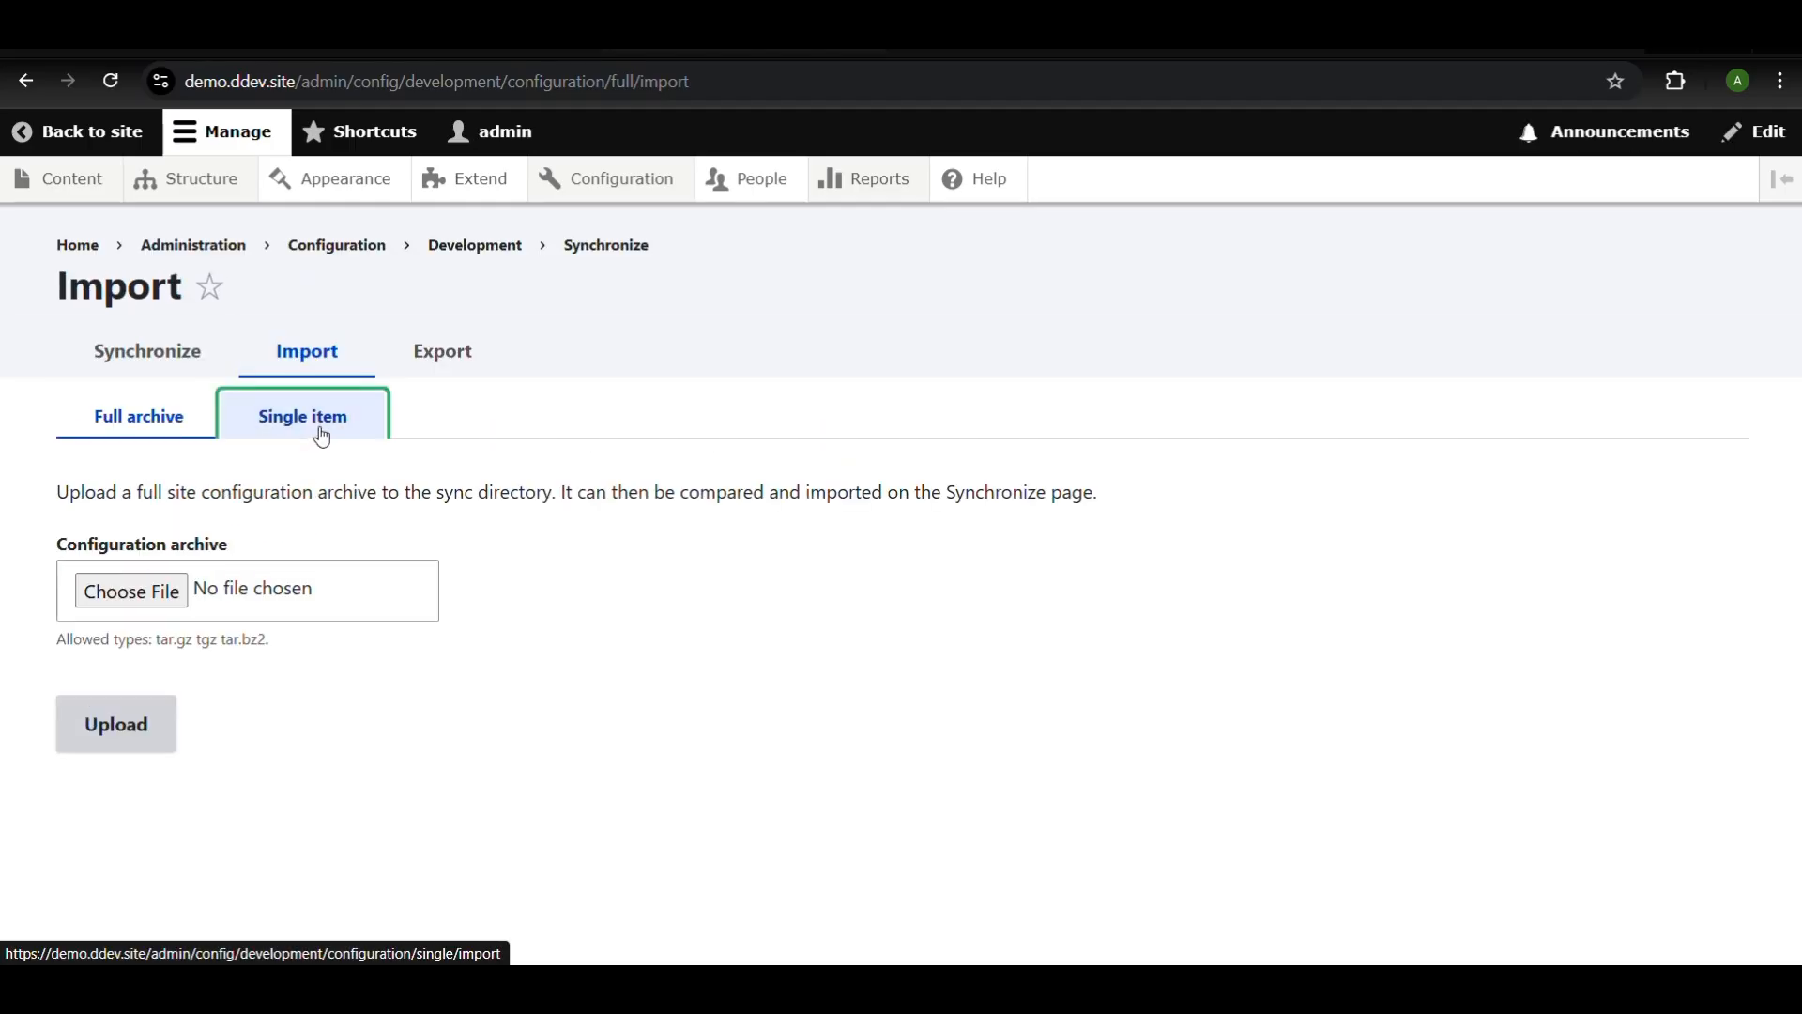
Set the configuration type to Migration and paste the copied organisation_migration YAML as the configuration
left_click(211, 601)
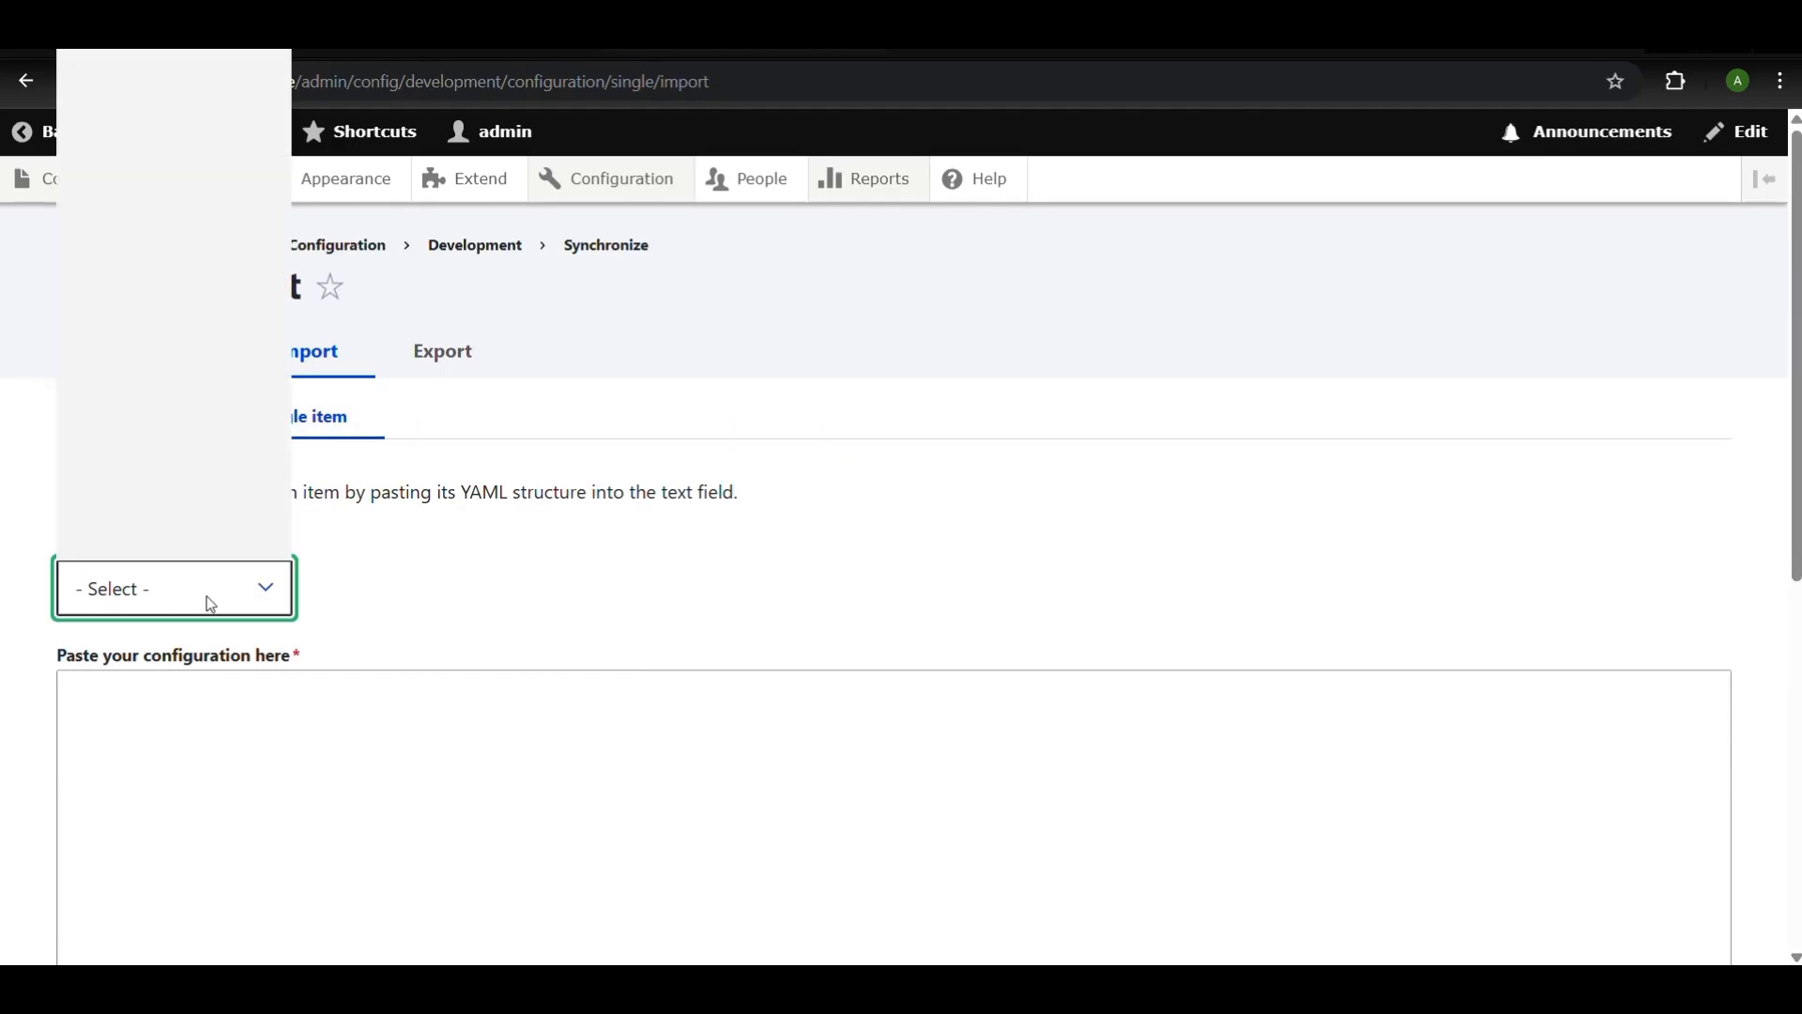
left_click(165, 591)
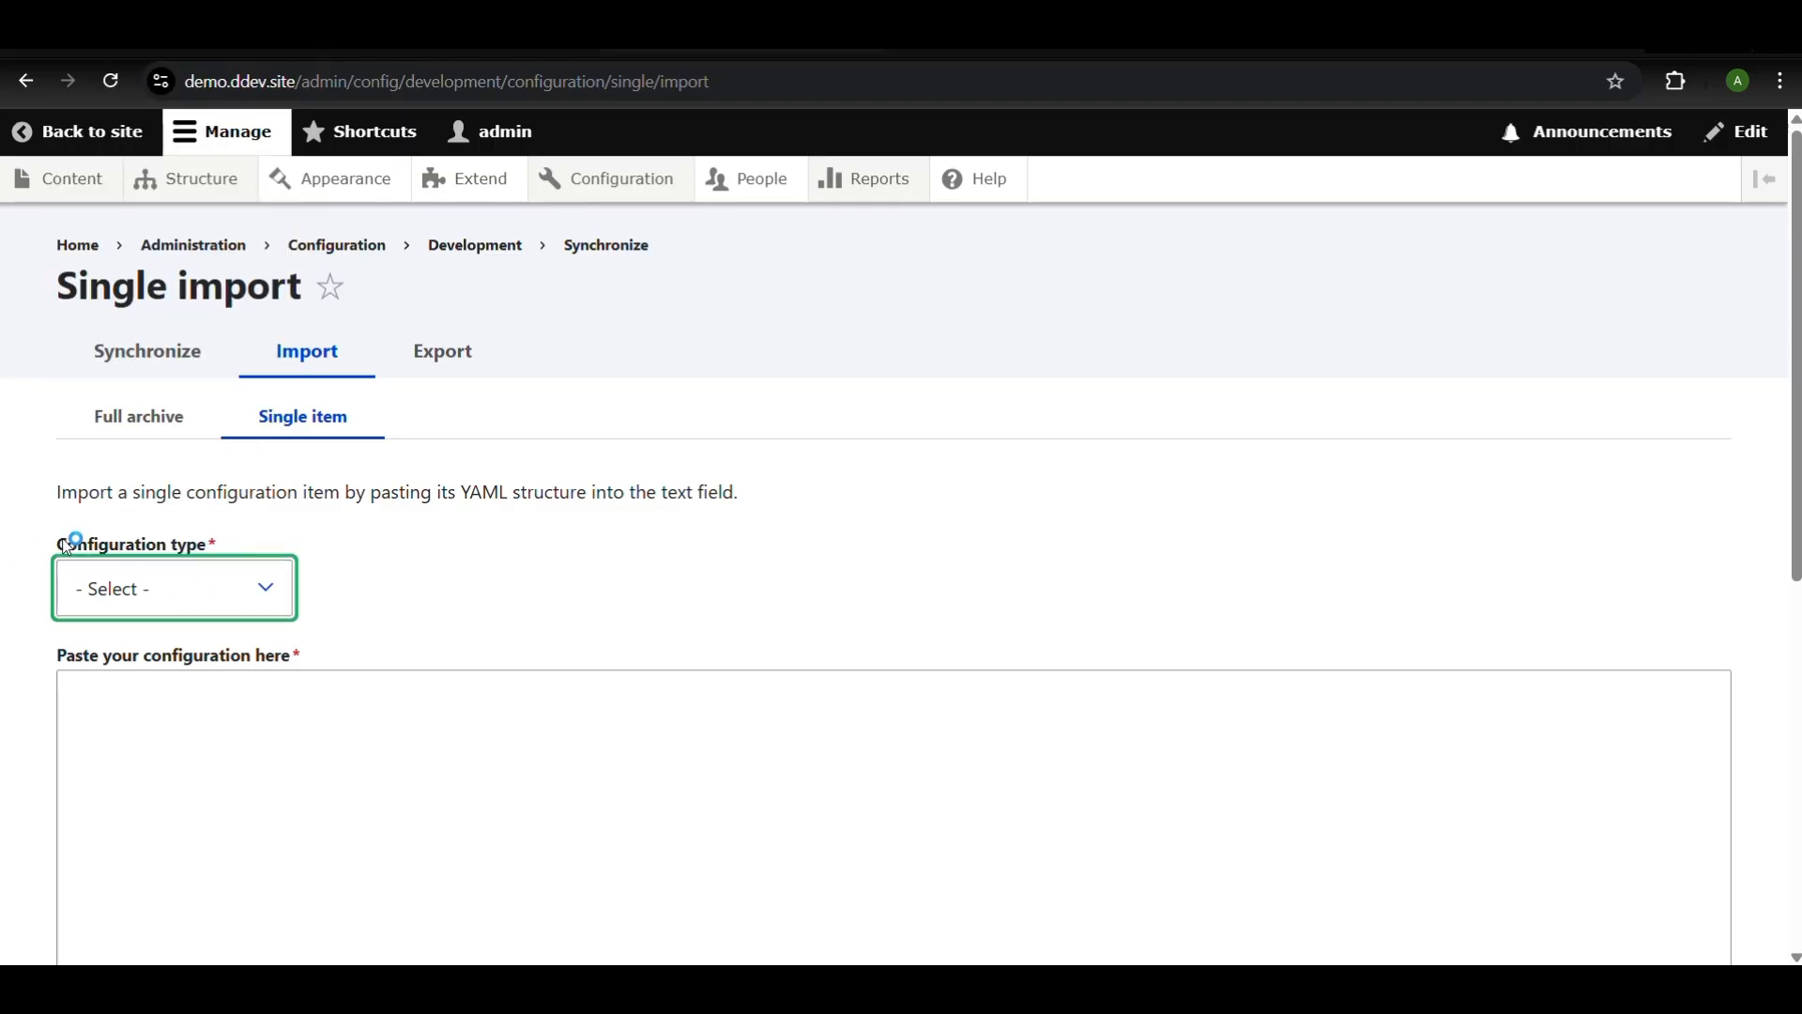
left_click(166, 592)
scroll(140, 442, "down", 4)
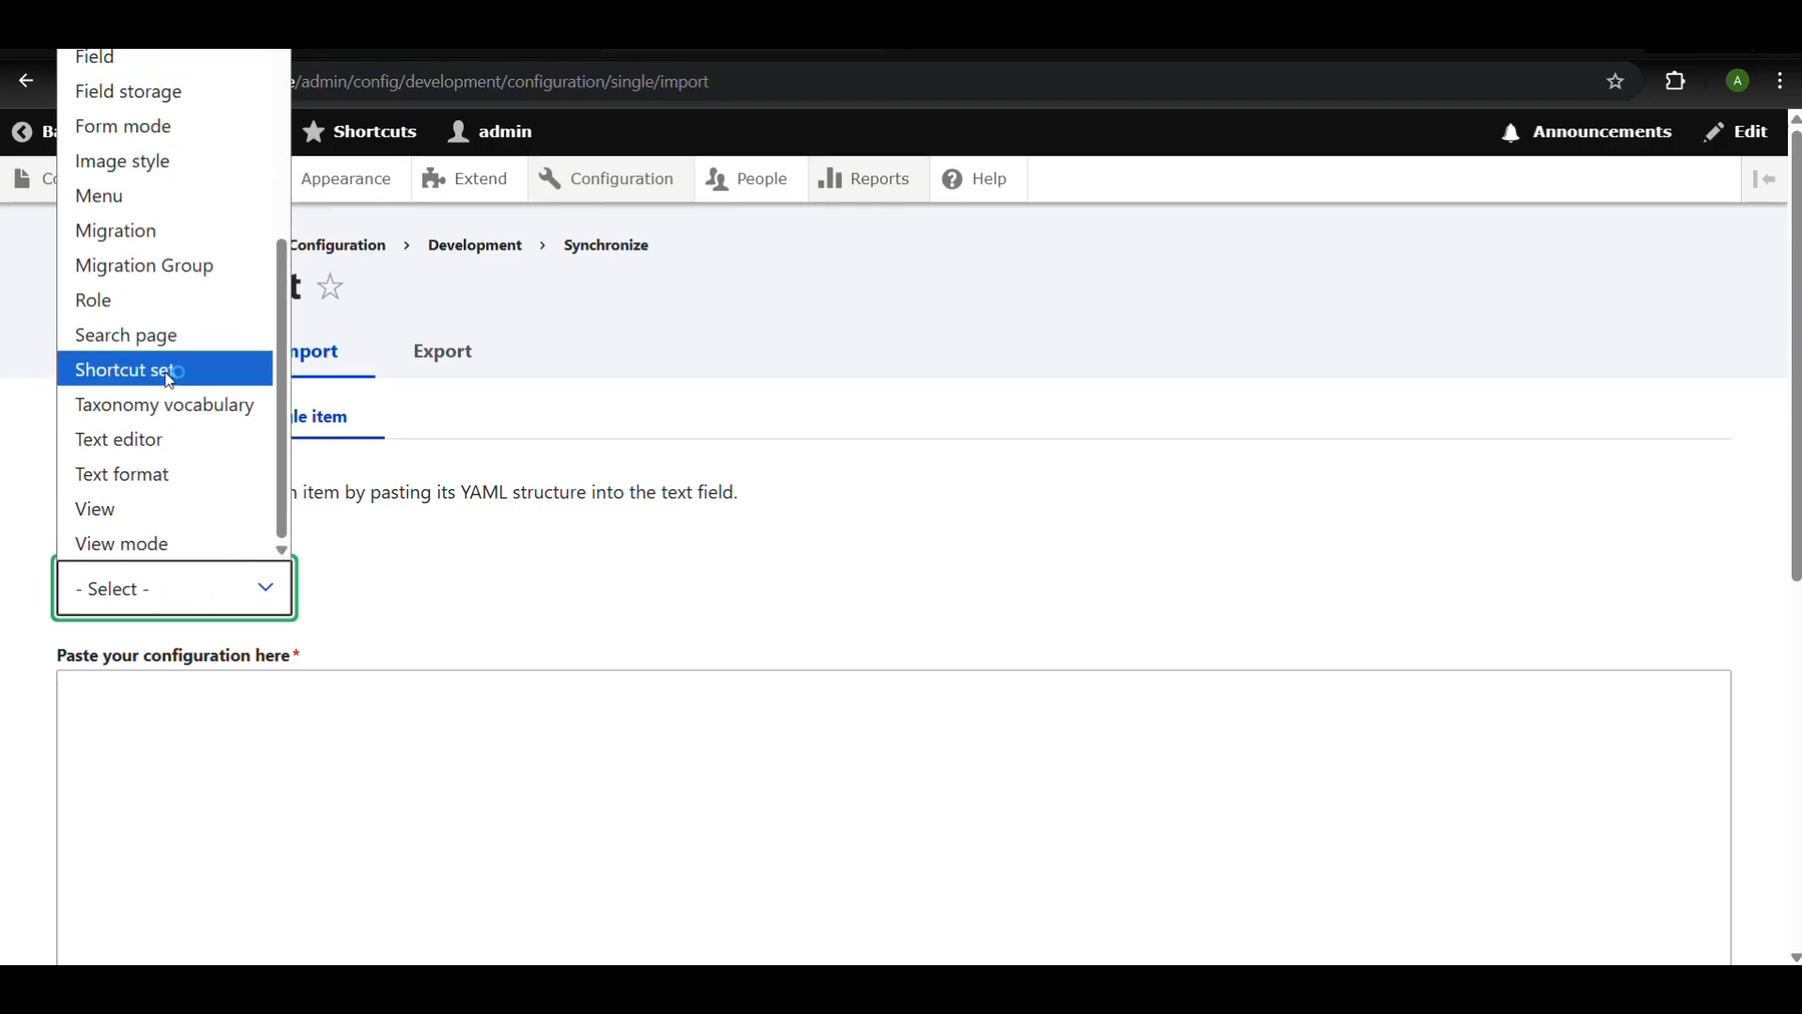
left_click(131, 244)
left_click(407, 771)
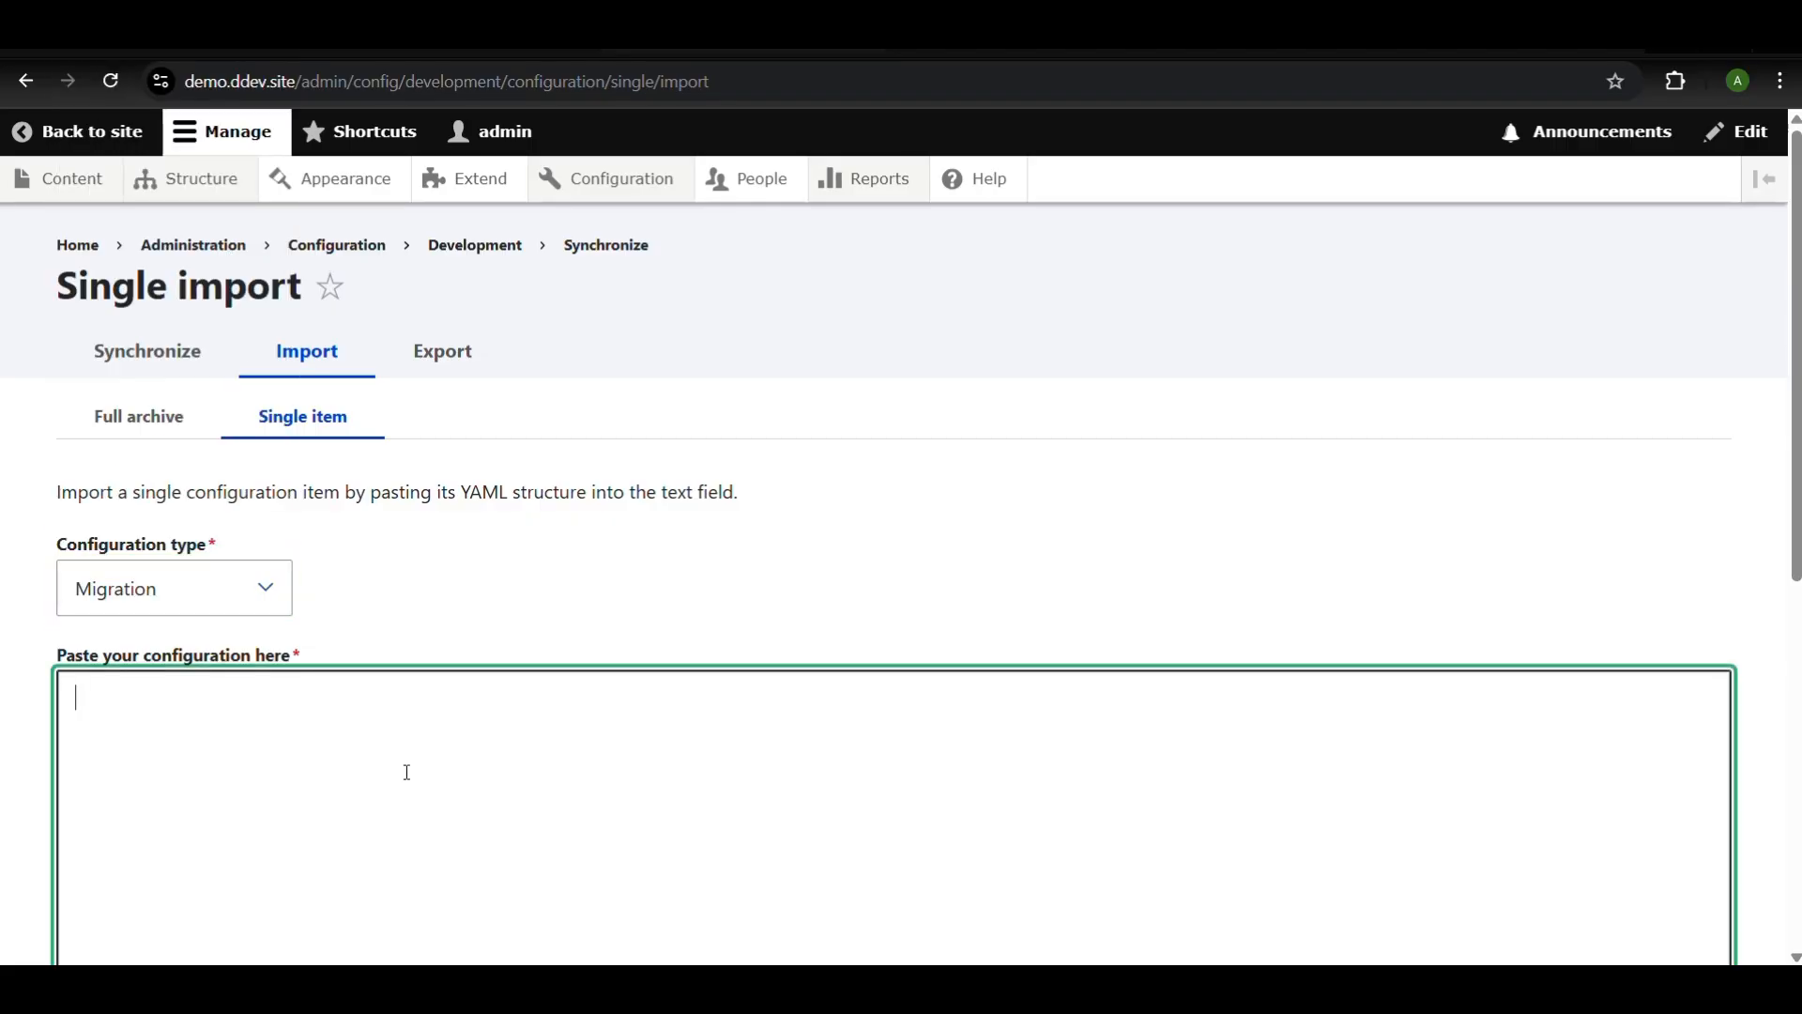
key("ctrl+v")
Review the pasted organisation_migration YAML, import and confirm it as a new migration, and open the site's Migrations overview
scroll(450, 671, "up", 10)
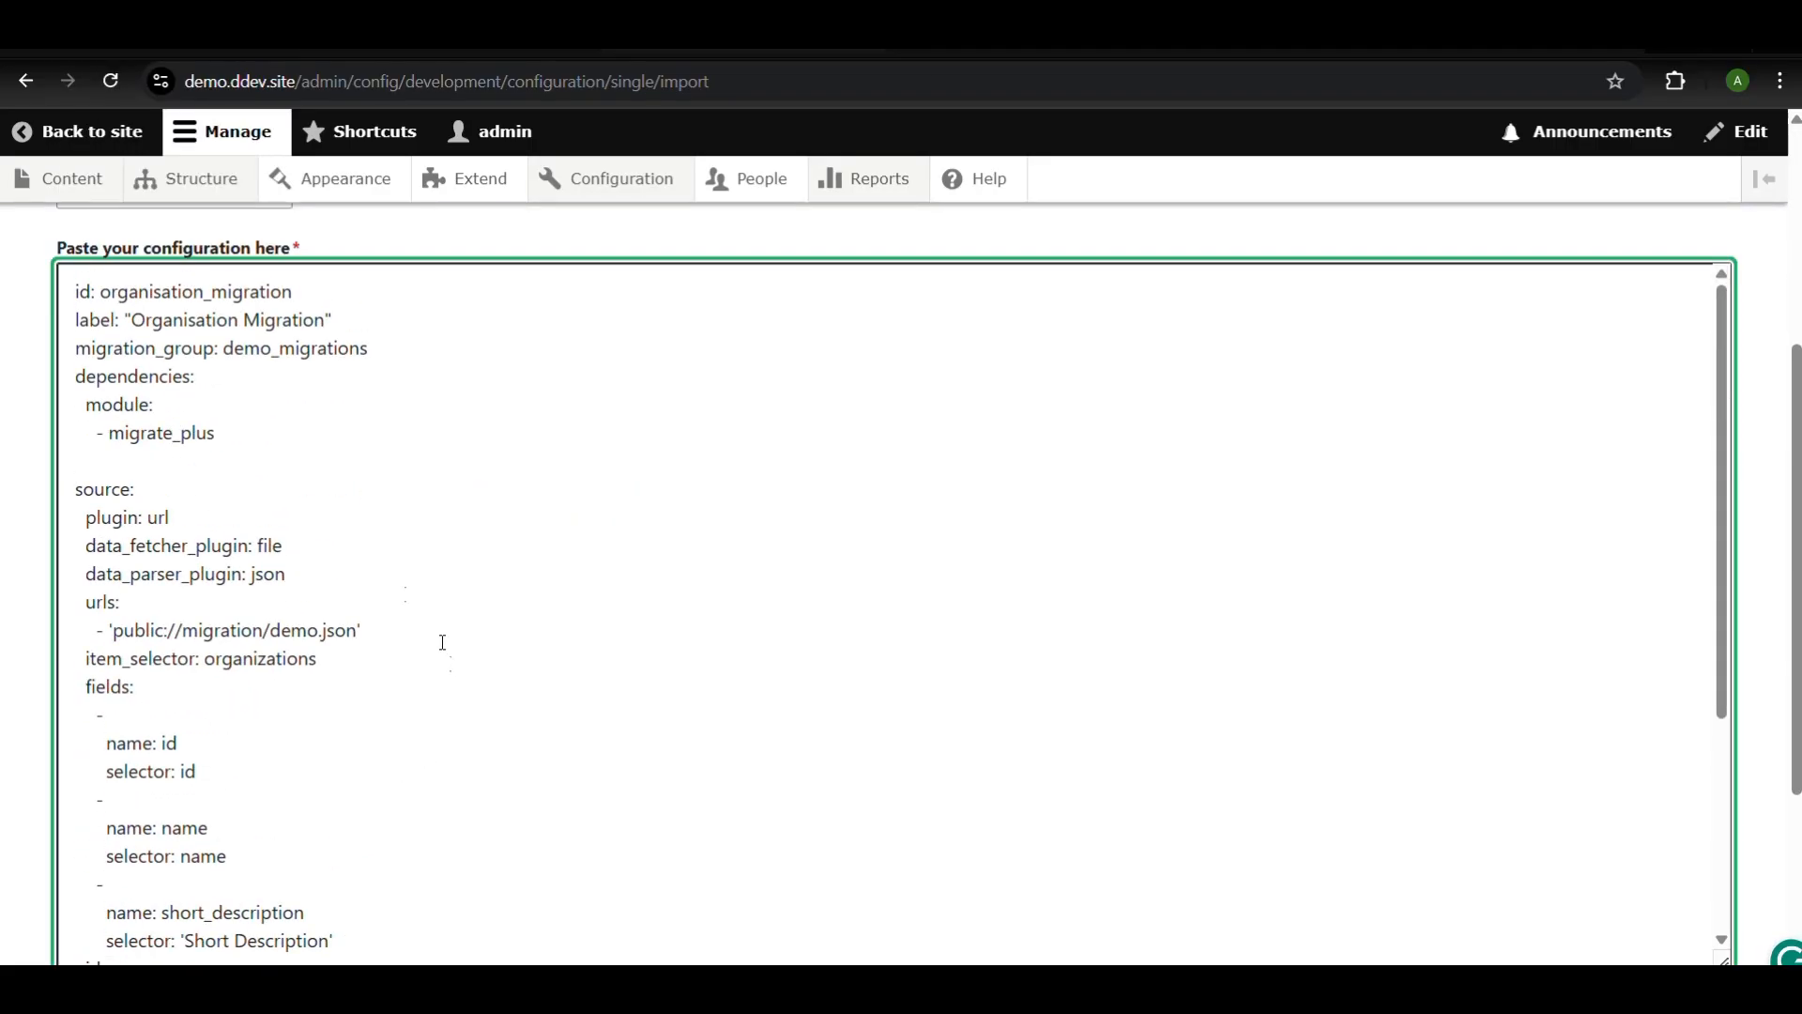
scroll(311, 596, "down", 10)
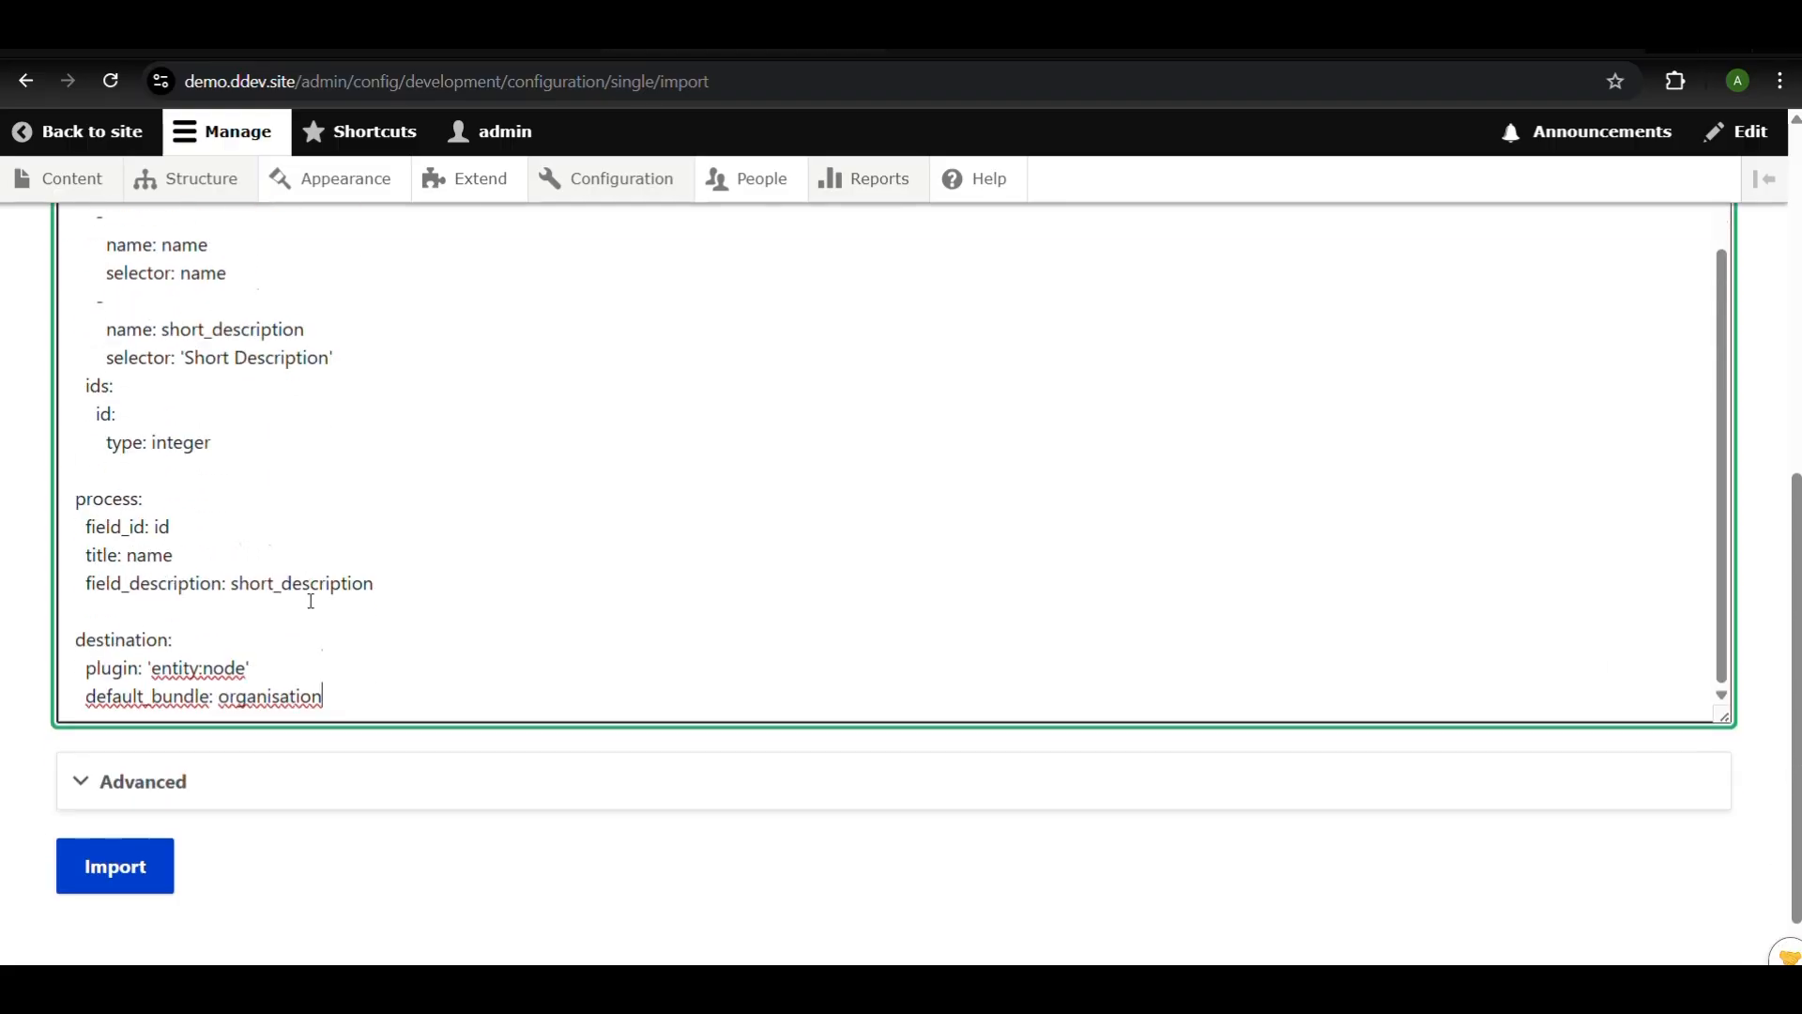
scroll(307, 587, "up", 4)
scroll(306, 587, "down", 4)
left_click(126, 842)
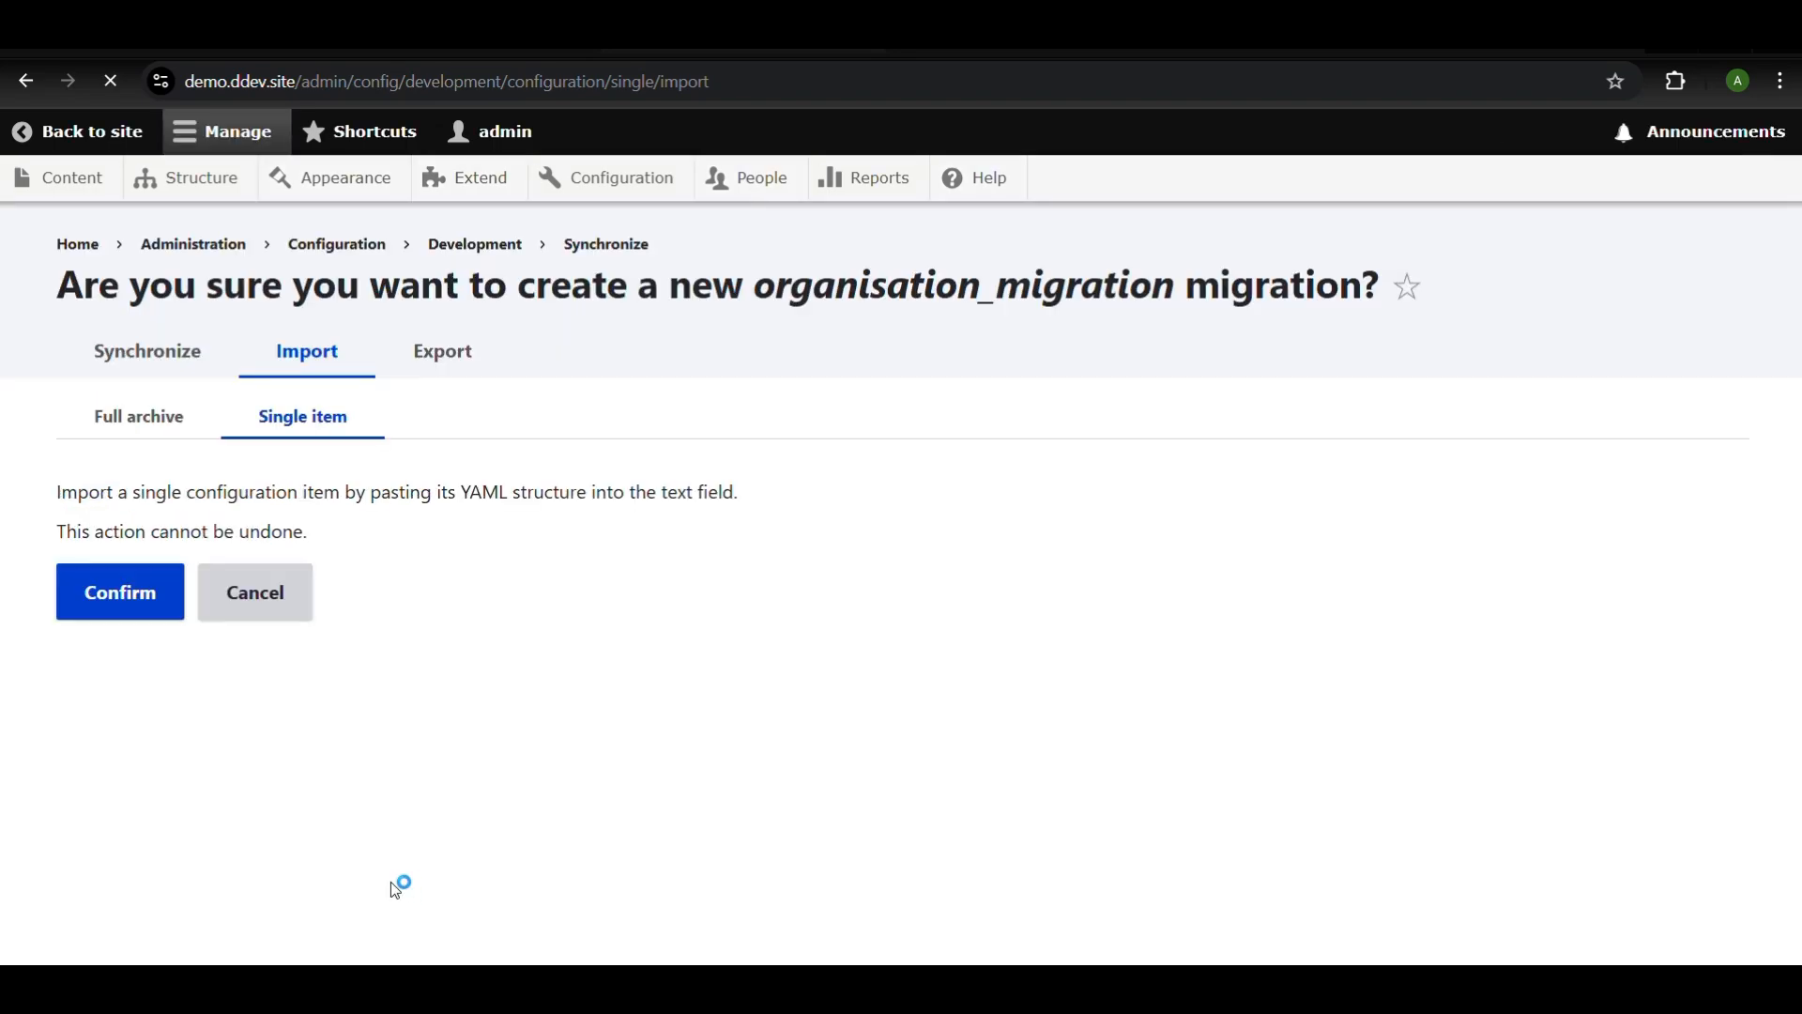
left_click(147, 603)
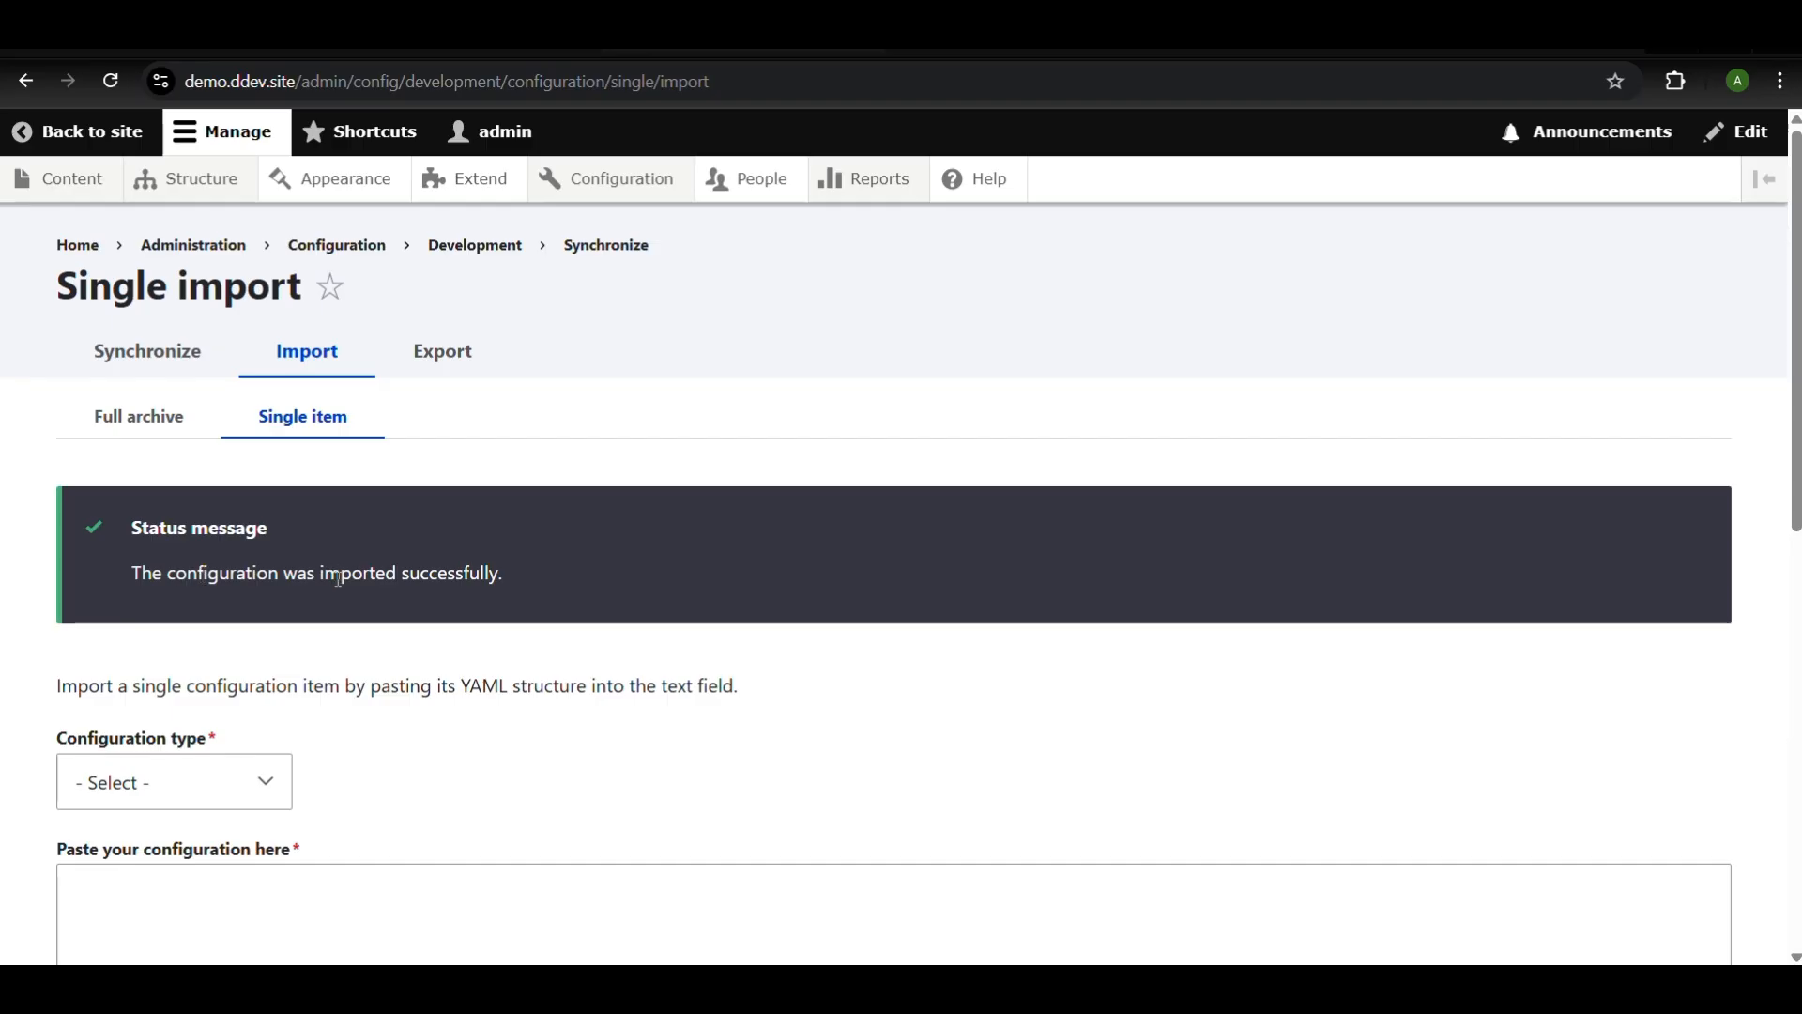
mouse_move(202, 188)
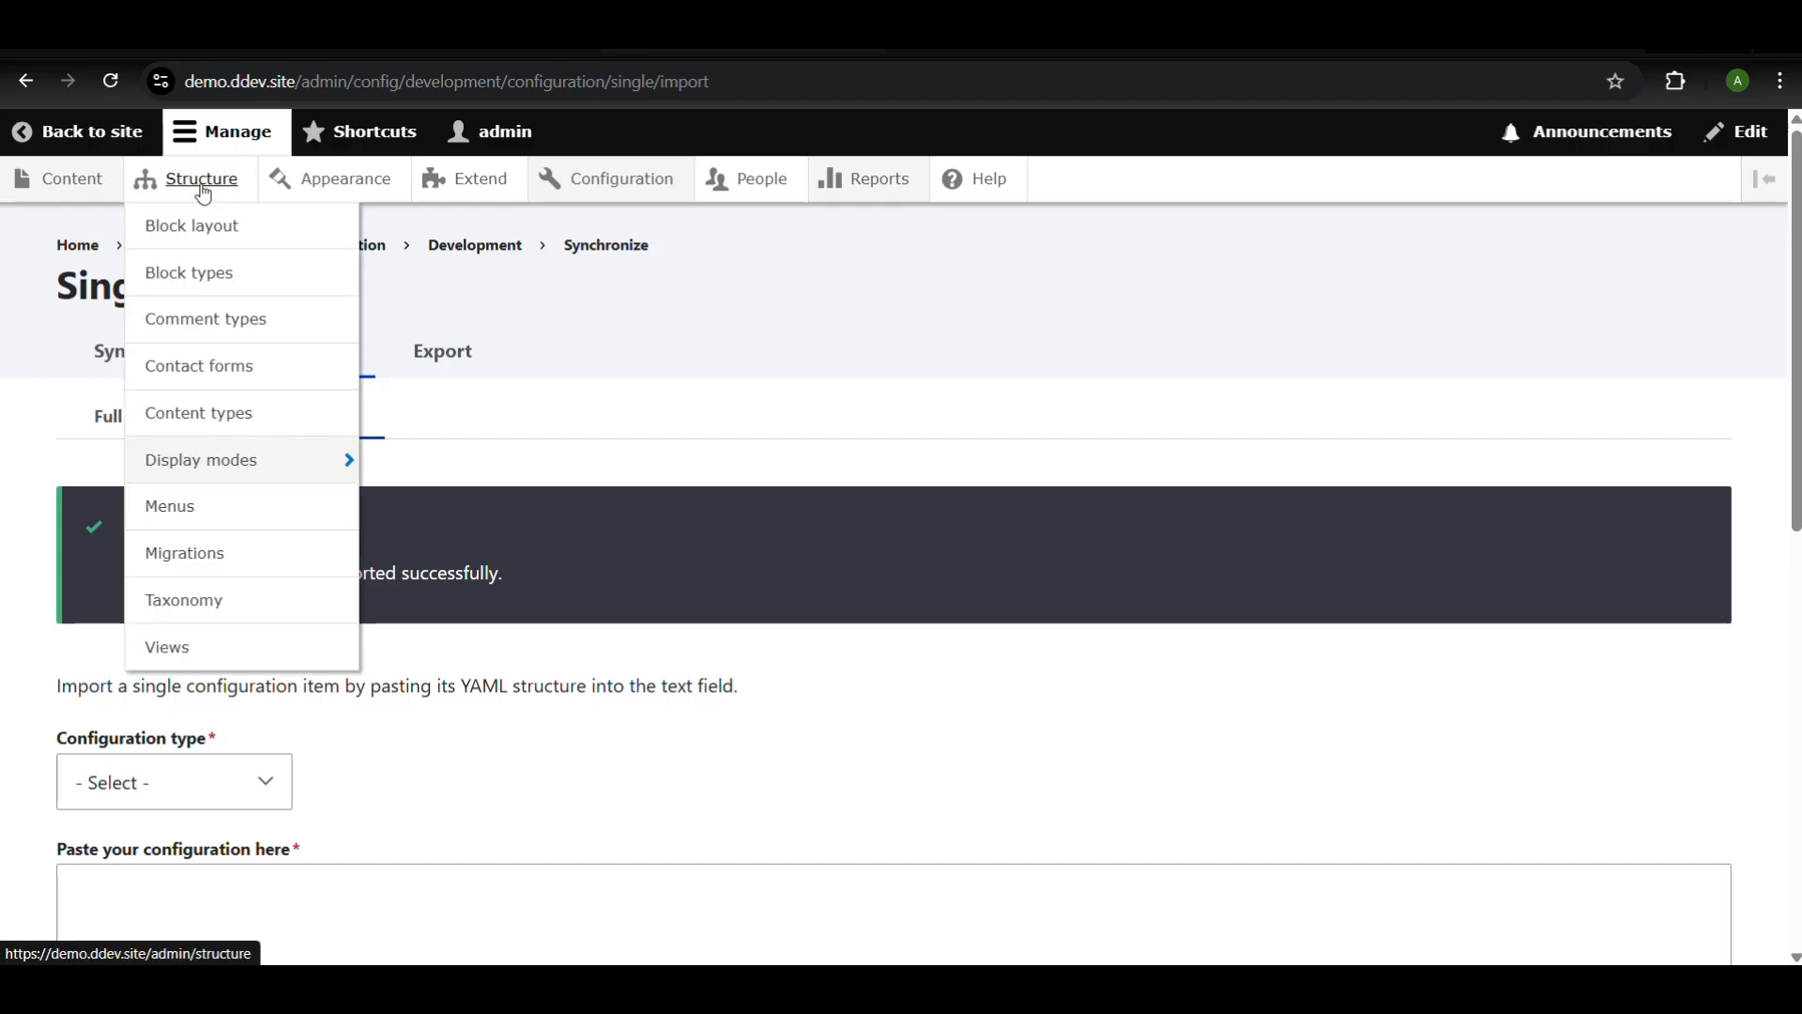
left_click(220, 560)
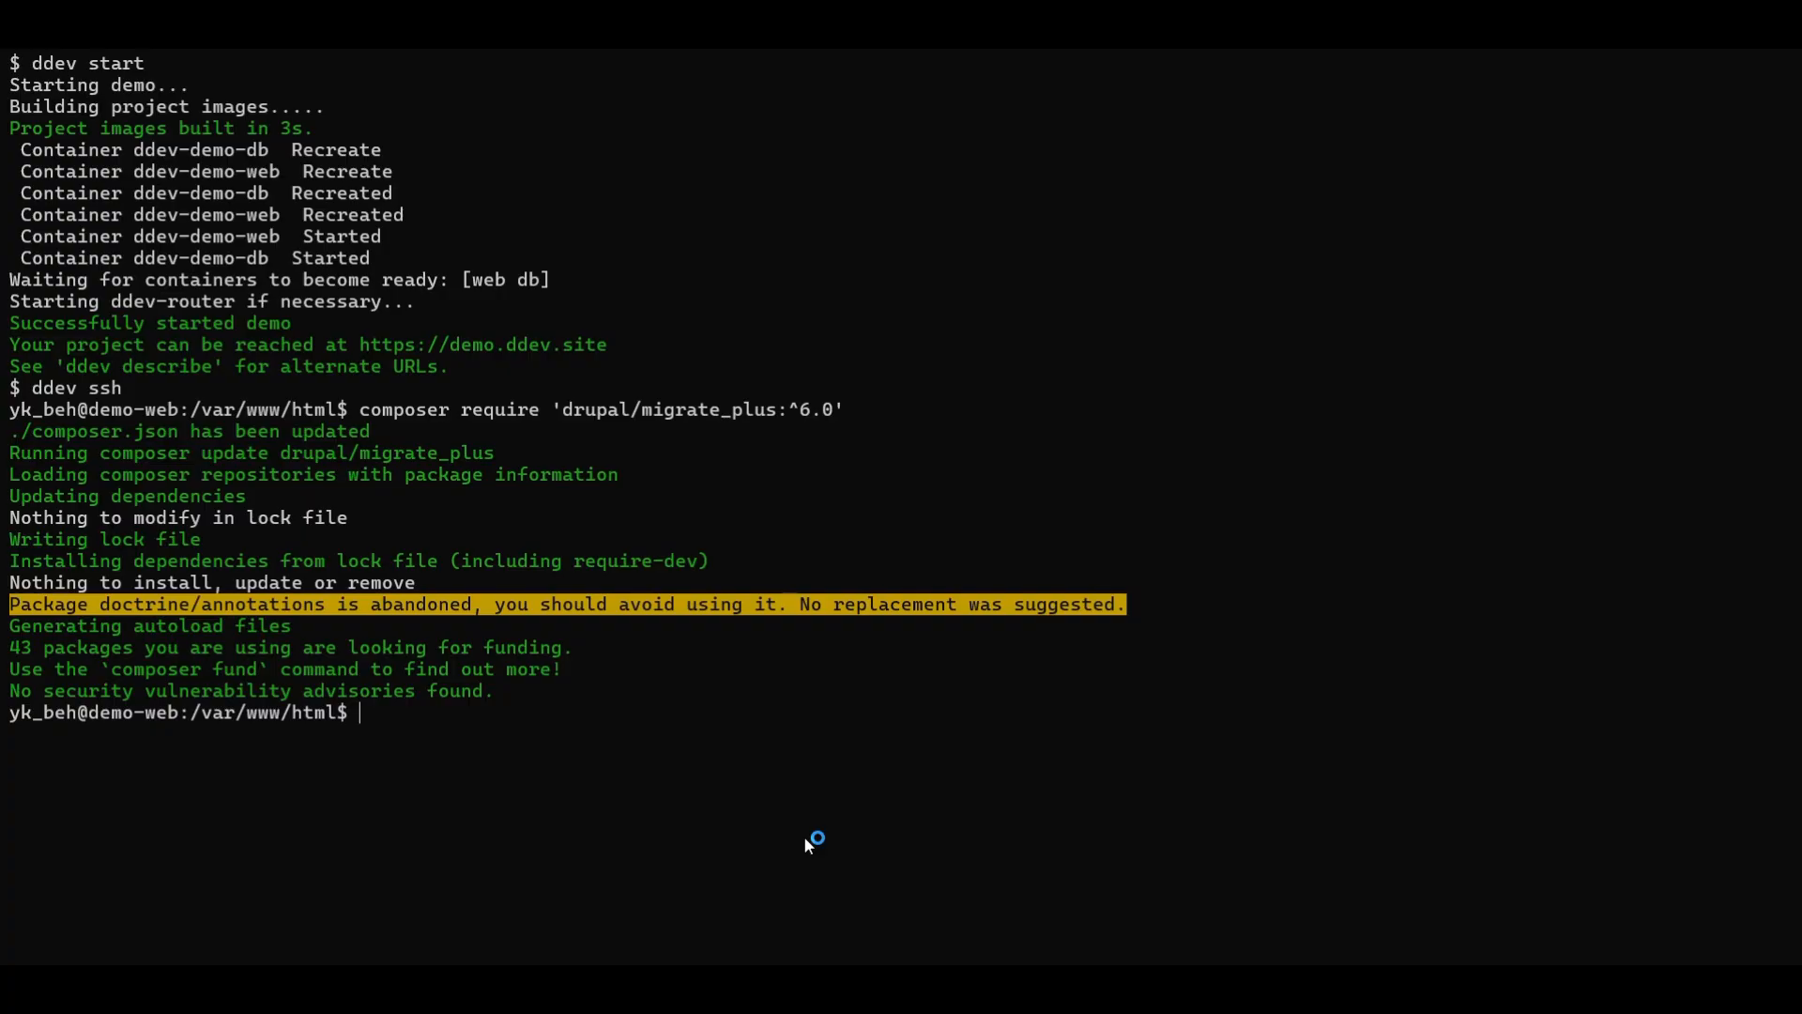
In the terminal, exit the container shell and rebuild the site cache with "ddev drush cr"
type("exit")
key("Return")
type("ddec")
key("BackSpace")
type("v drush cr")
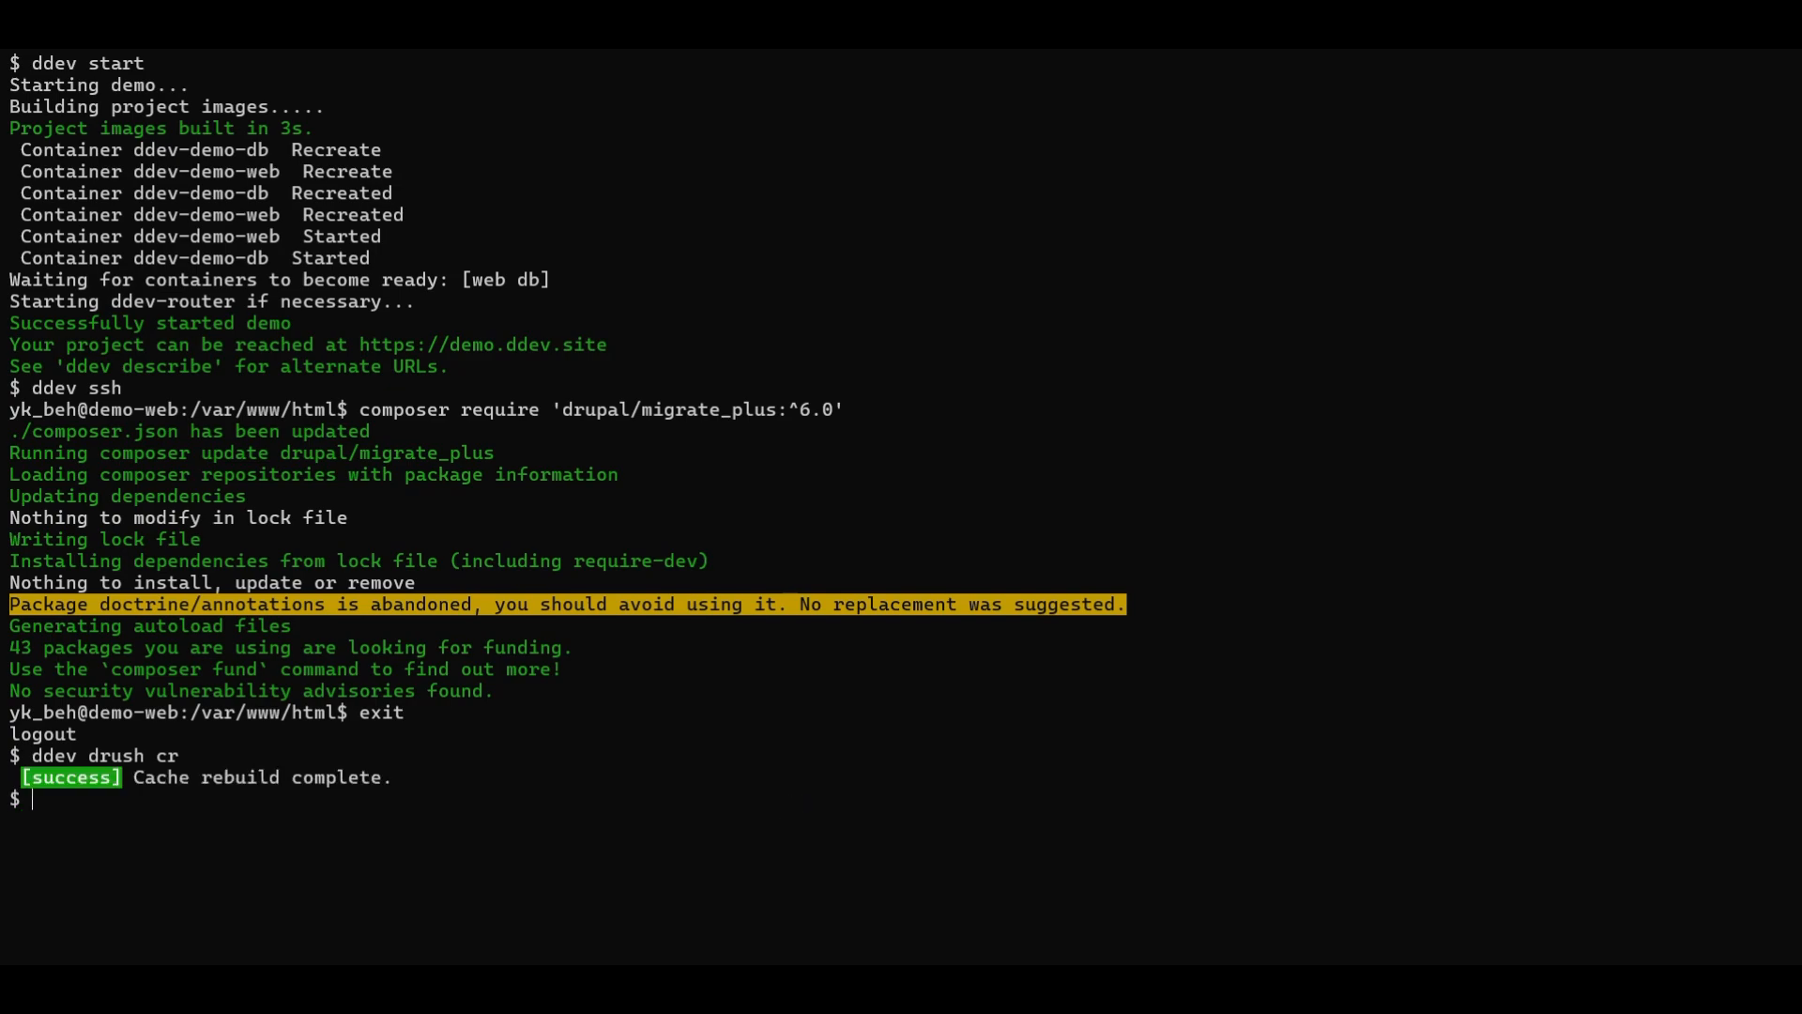
Switch back to the browser, reload the Migrations overview and list the migrations of the demo_migrations group
mouse_move(905, 988)
left_click(995, 871)
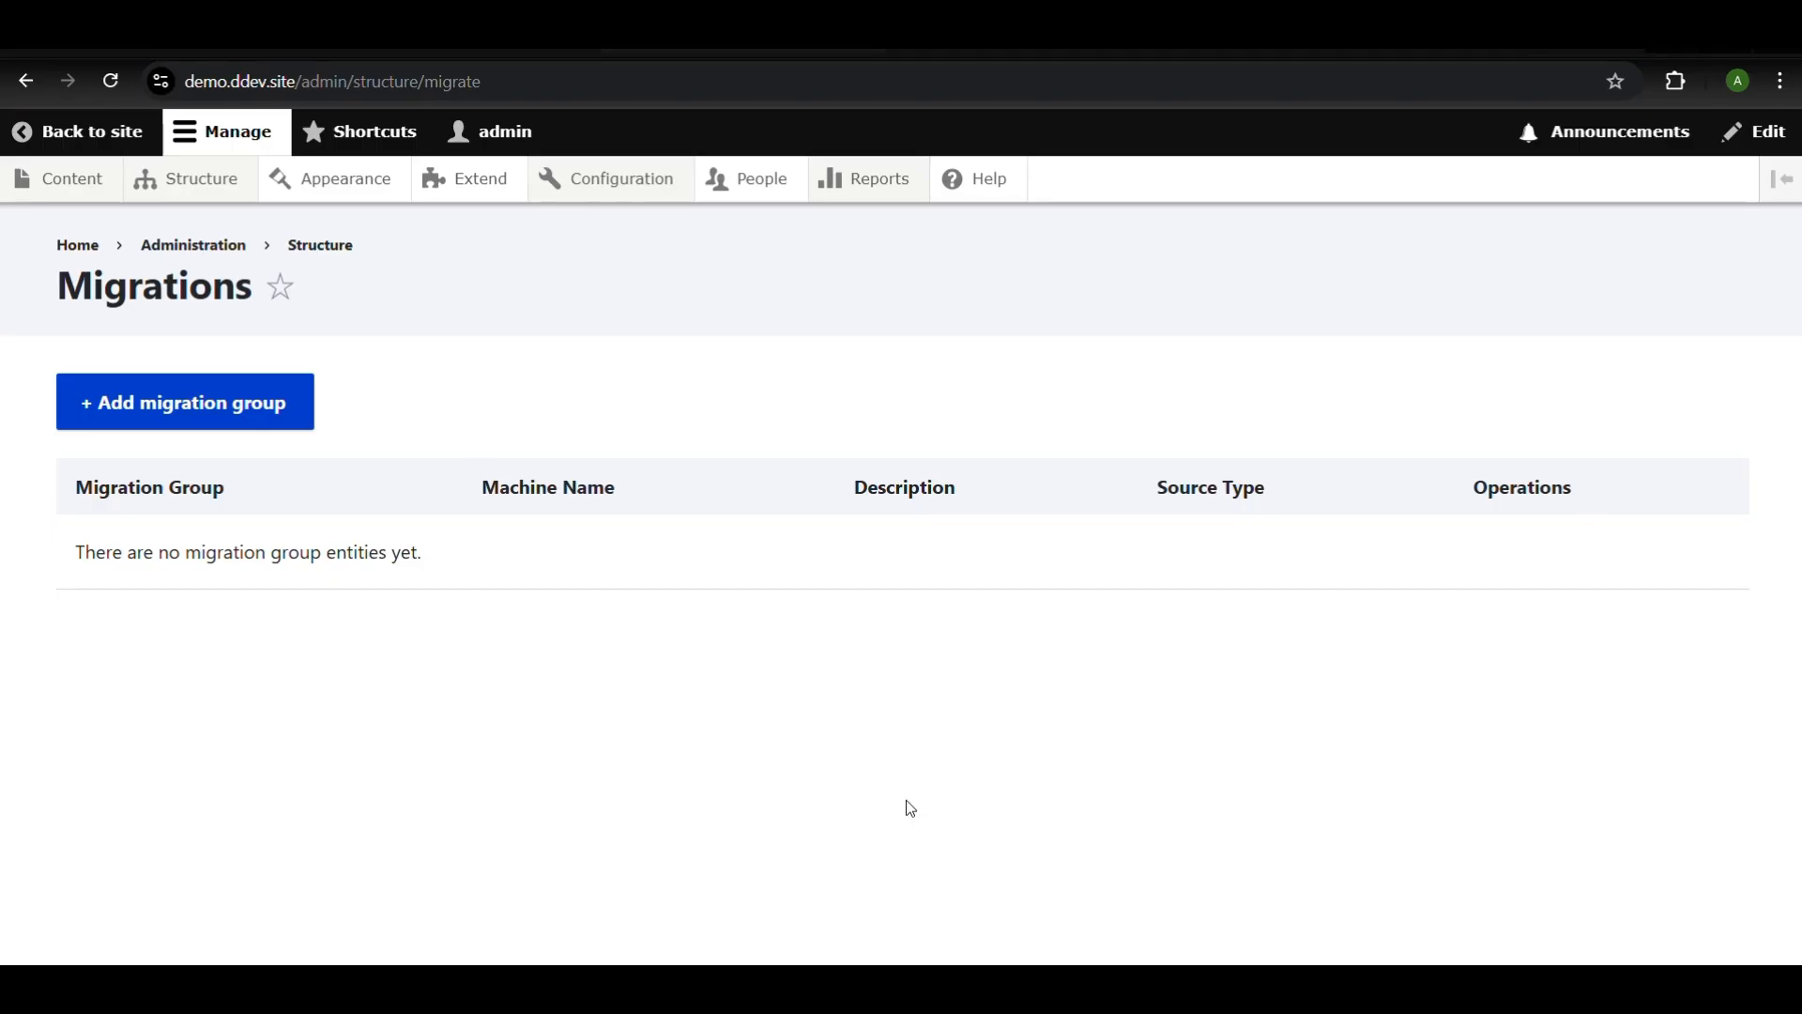
left_click(109, 82)
left_click(104, 83)
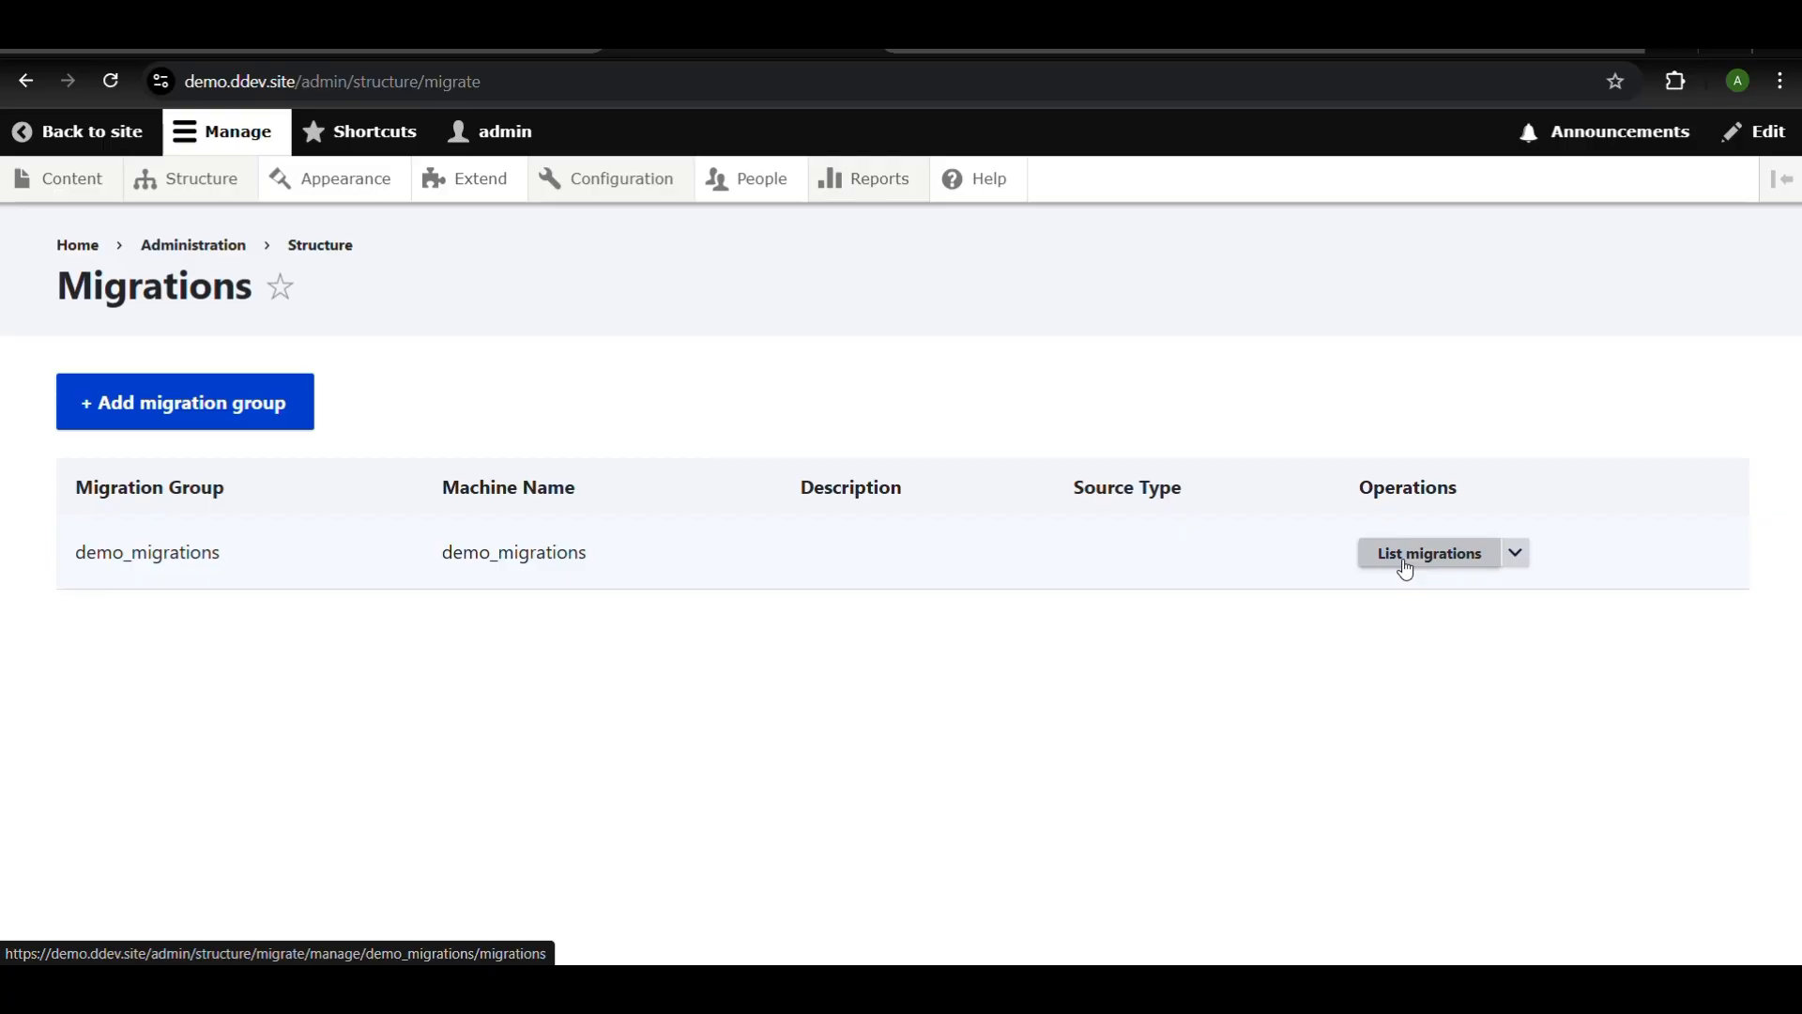
left_click(1449, 568)
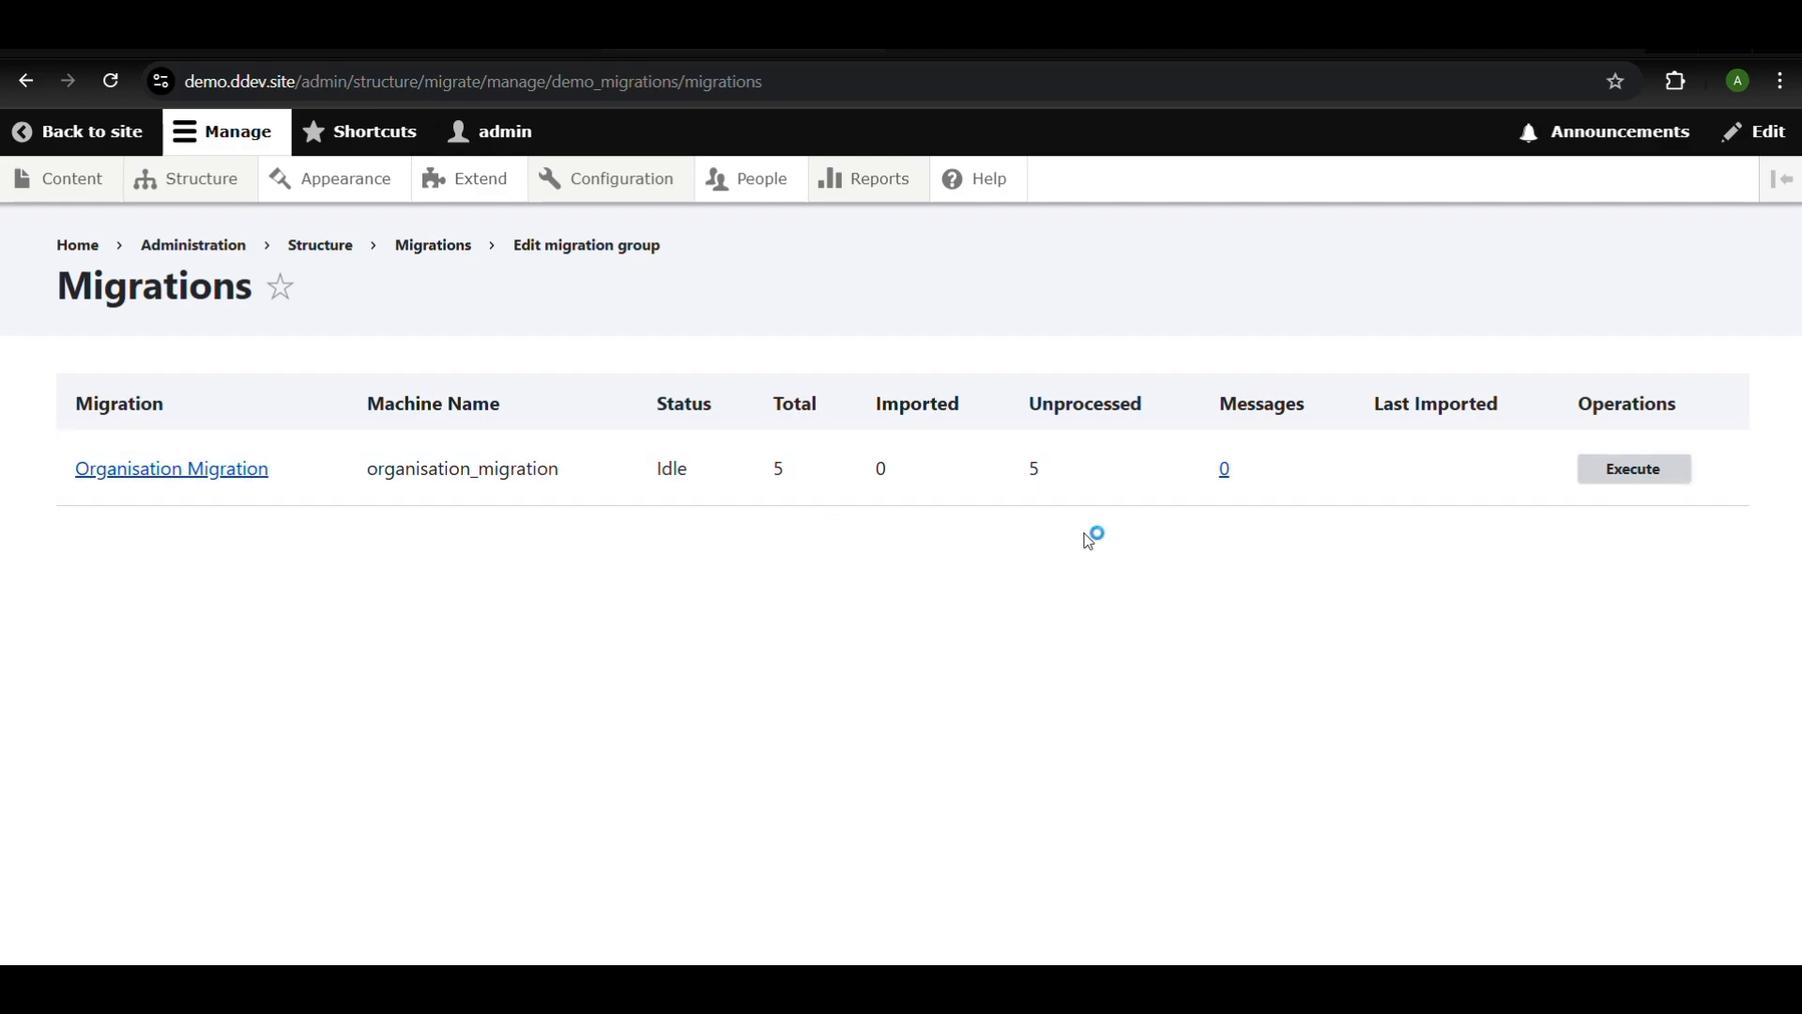
Check the site's content overview for existing items and return to the migration list of the demo_migrations group
left_click(81, 192)
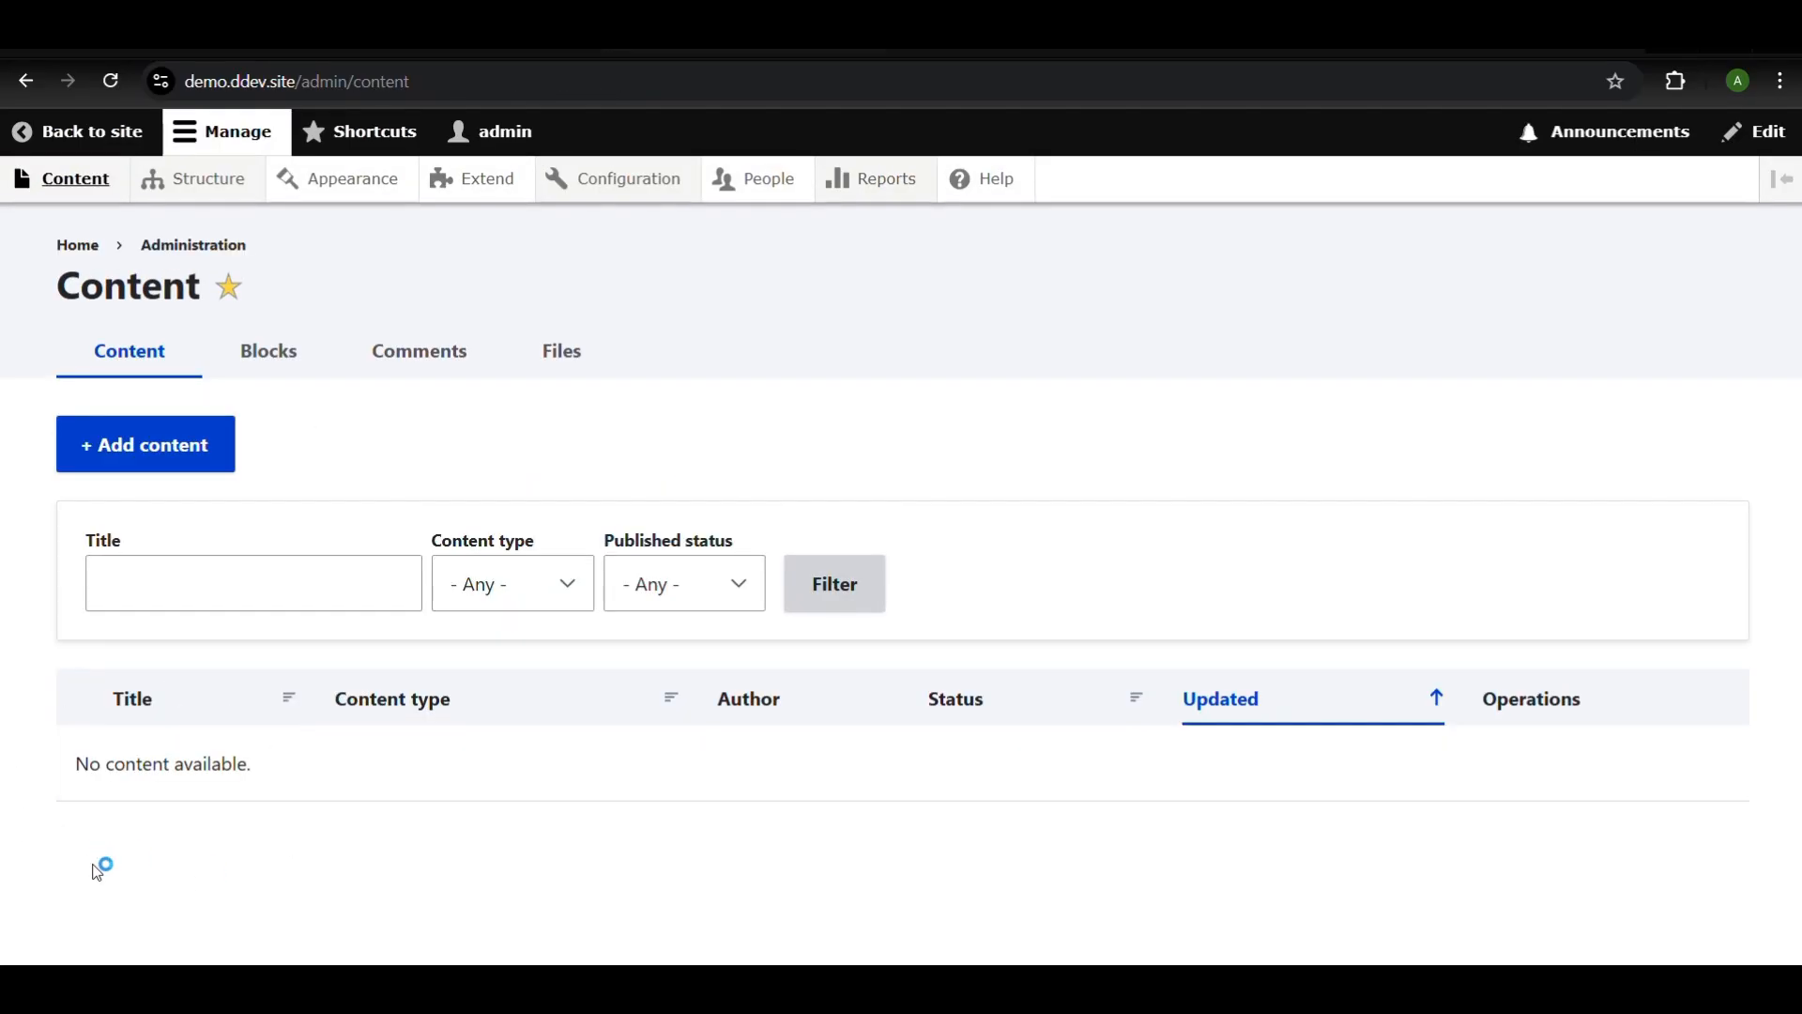
mouse_move(208, 183)
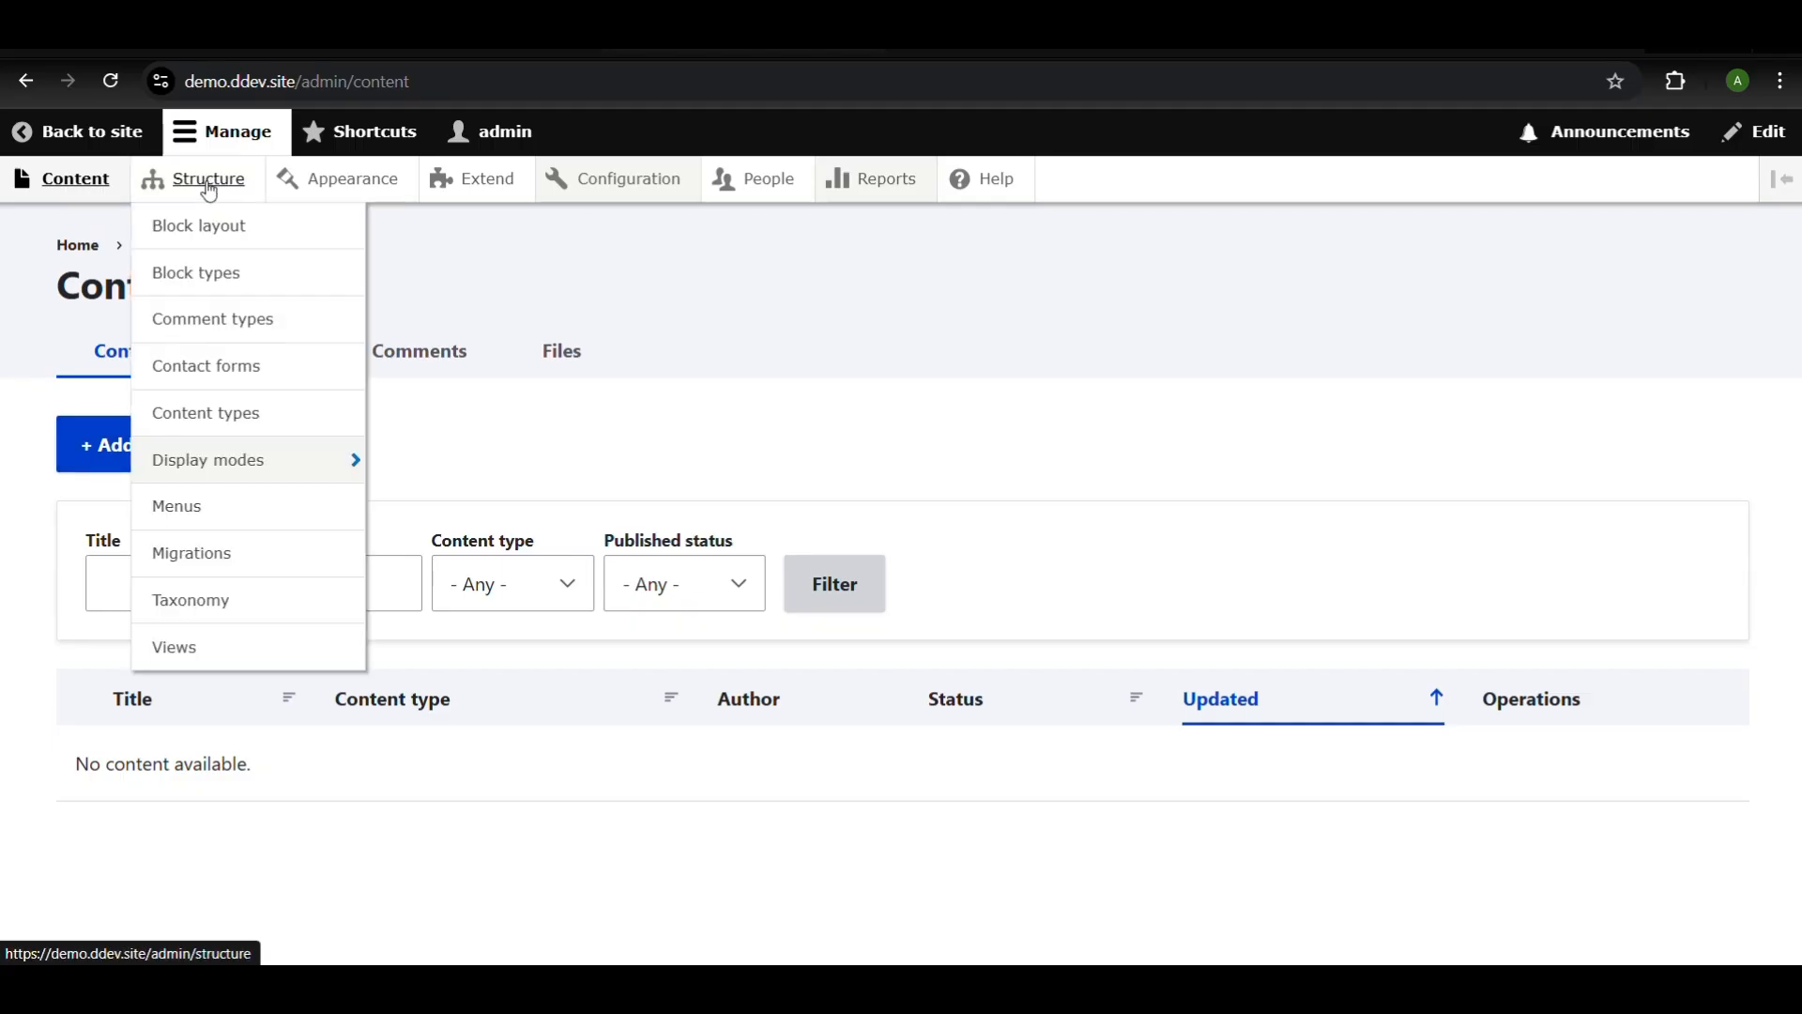
left_click(212, 572)
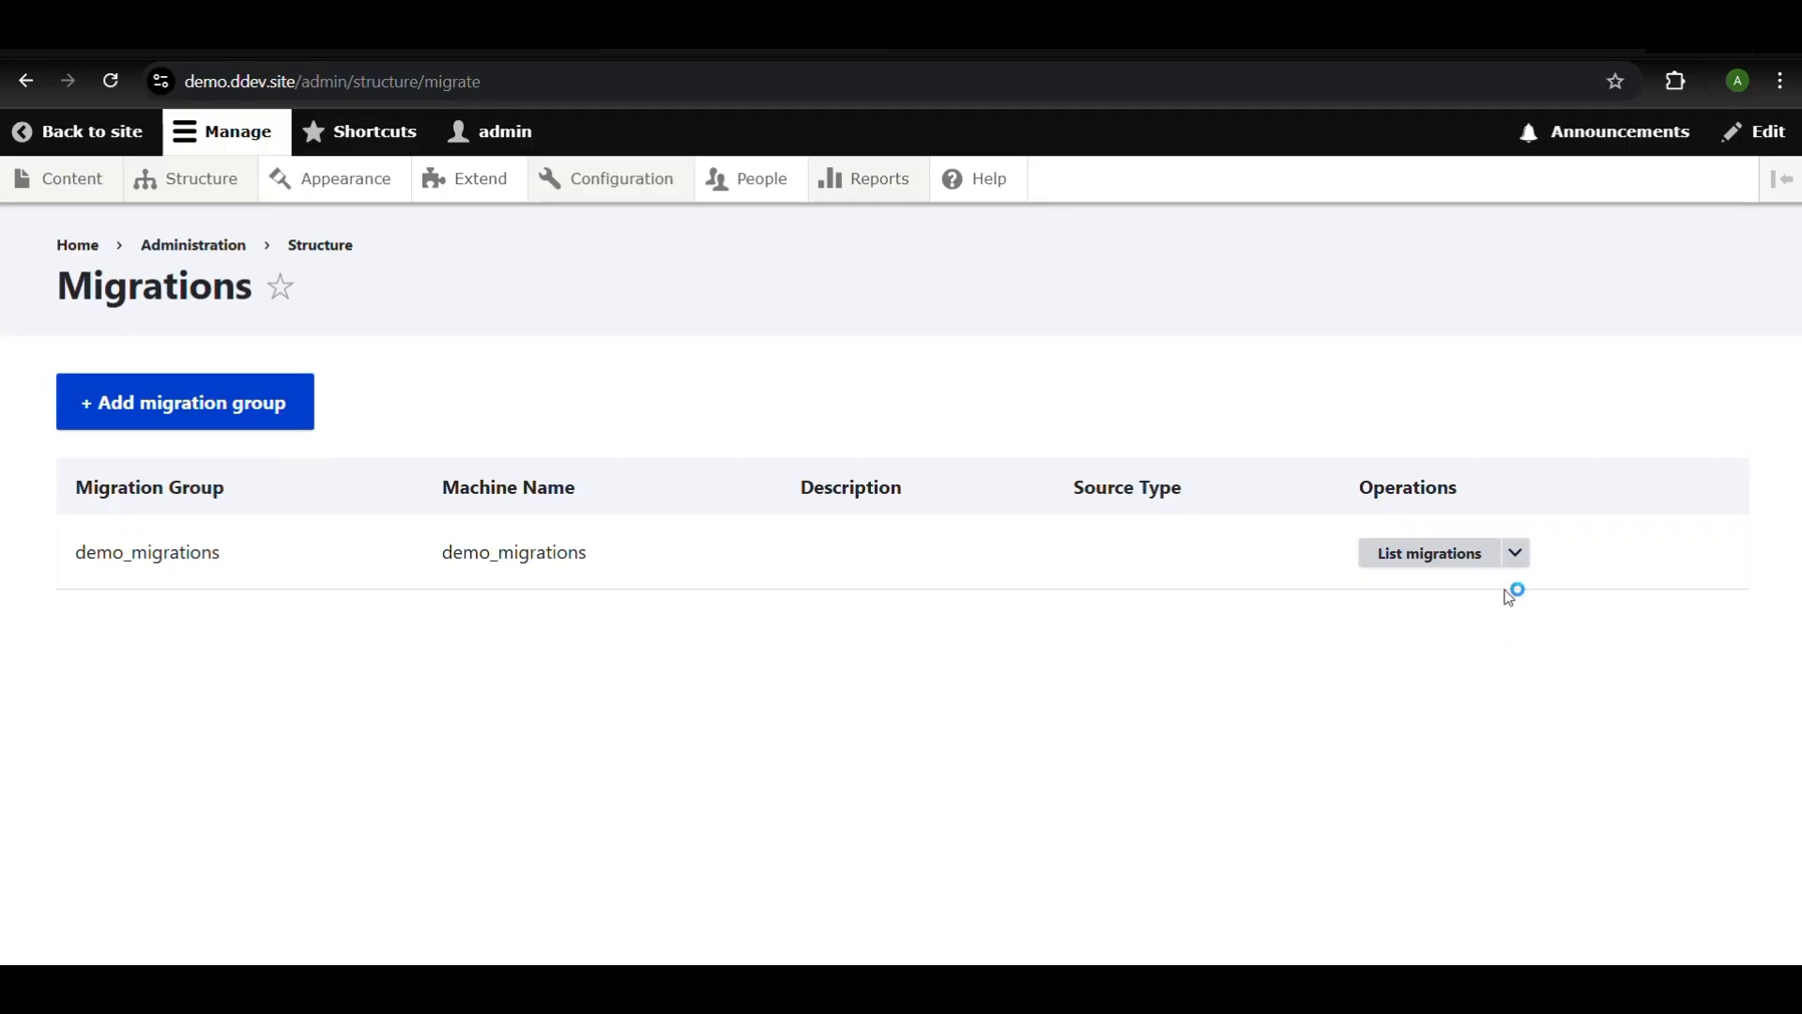
left_click(1431, 554)
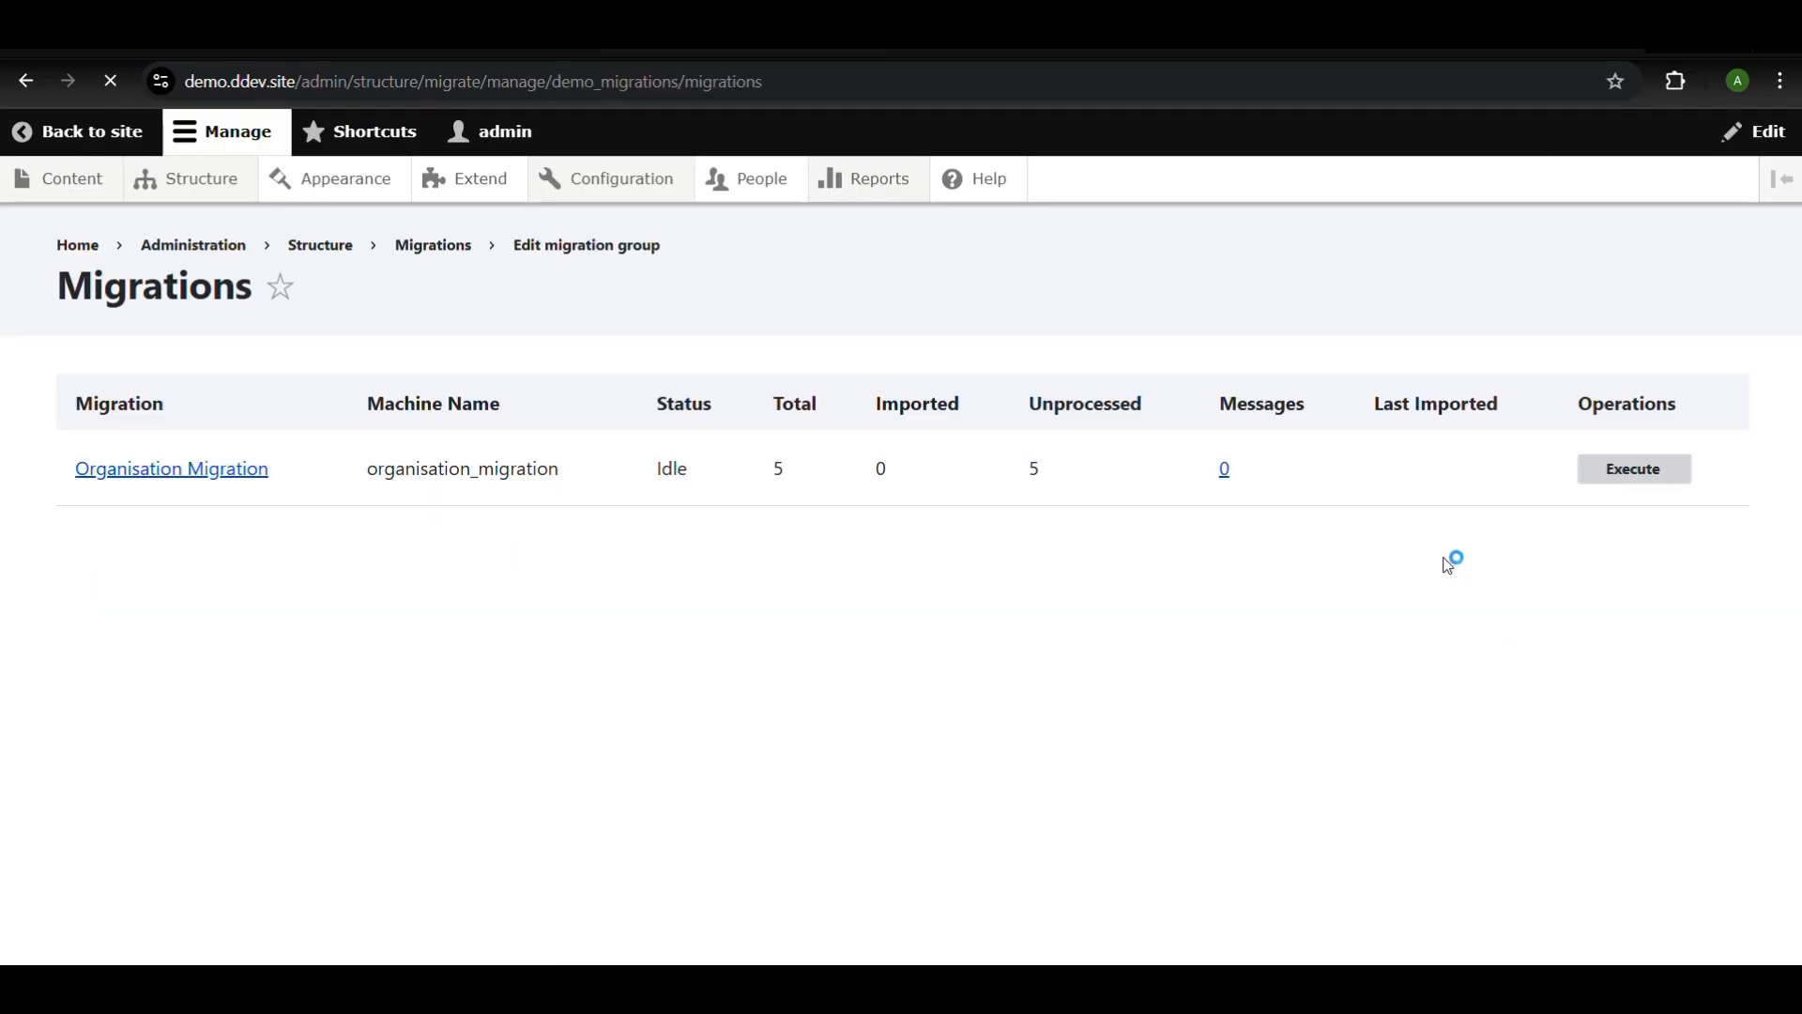
Execute Organisation Migration with the Import operation after reviewing the additional execution options
left_click(1652, 472)
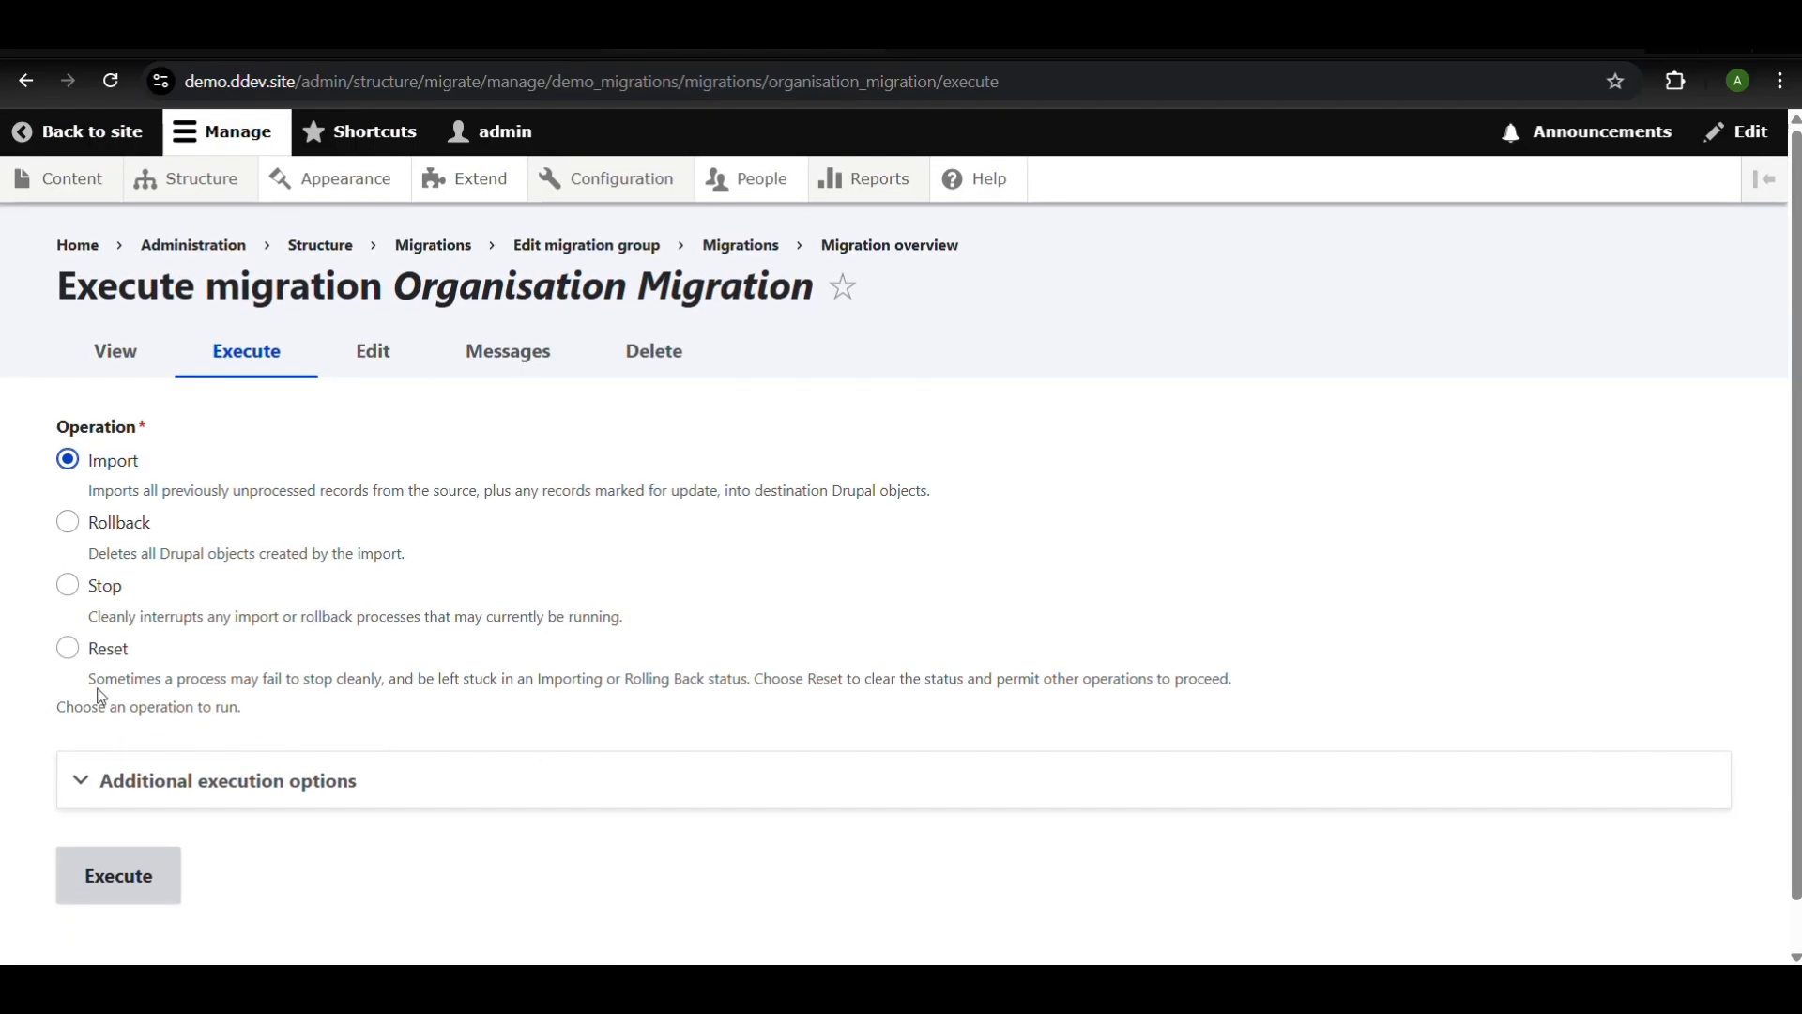
left_click(95, 465)
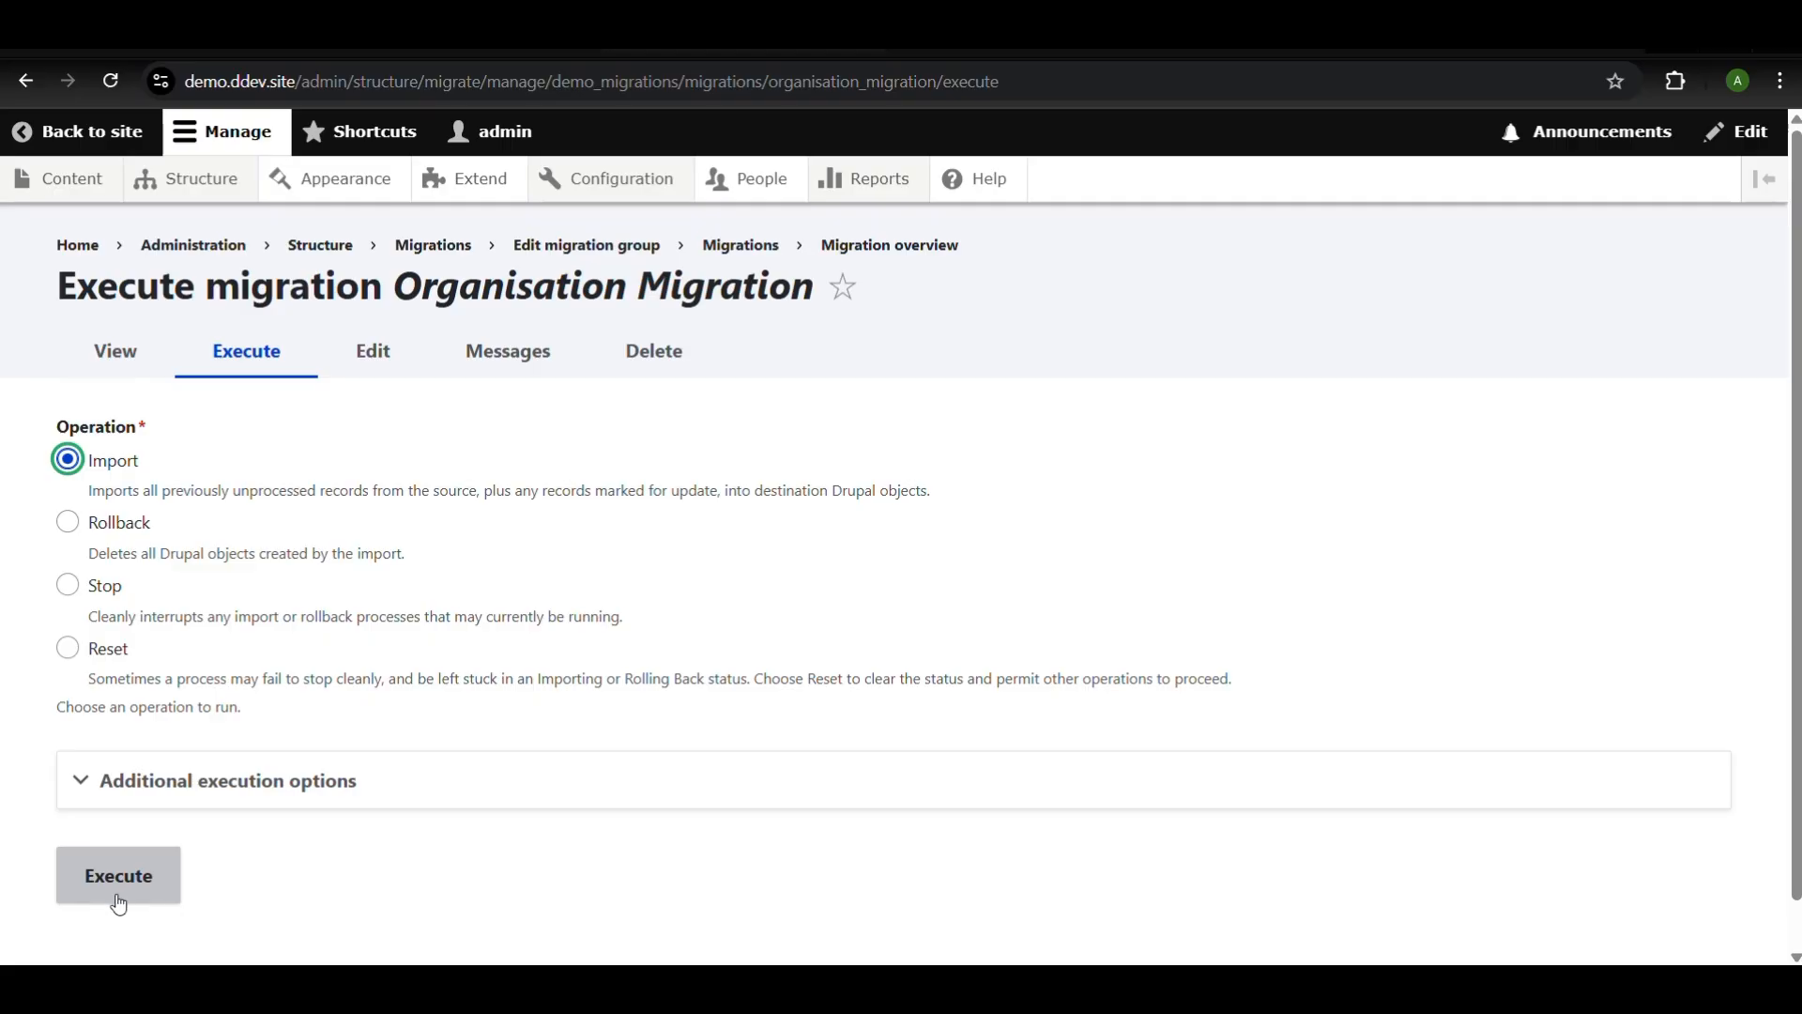
left_click(117, 793)
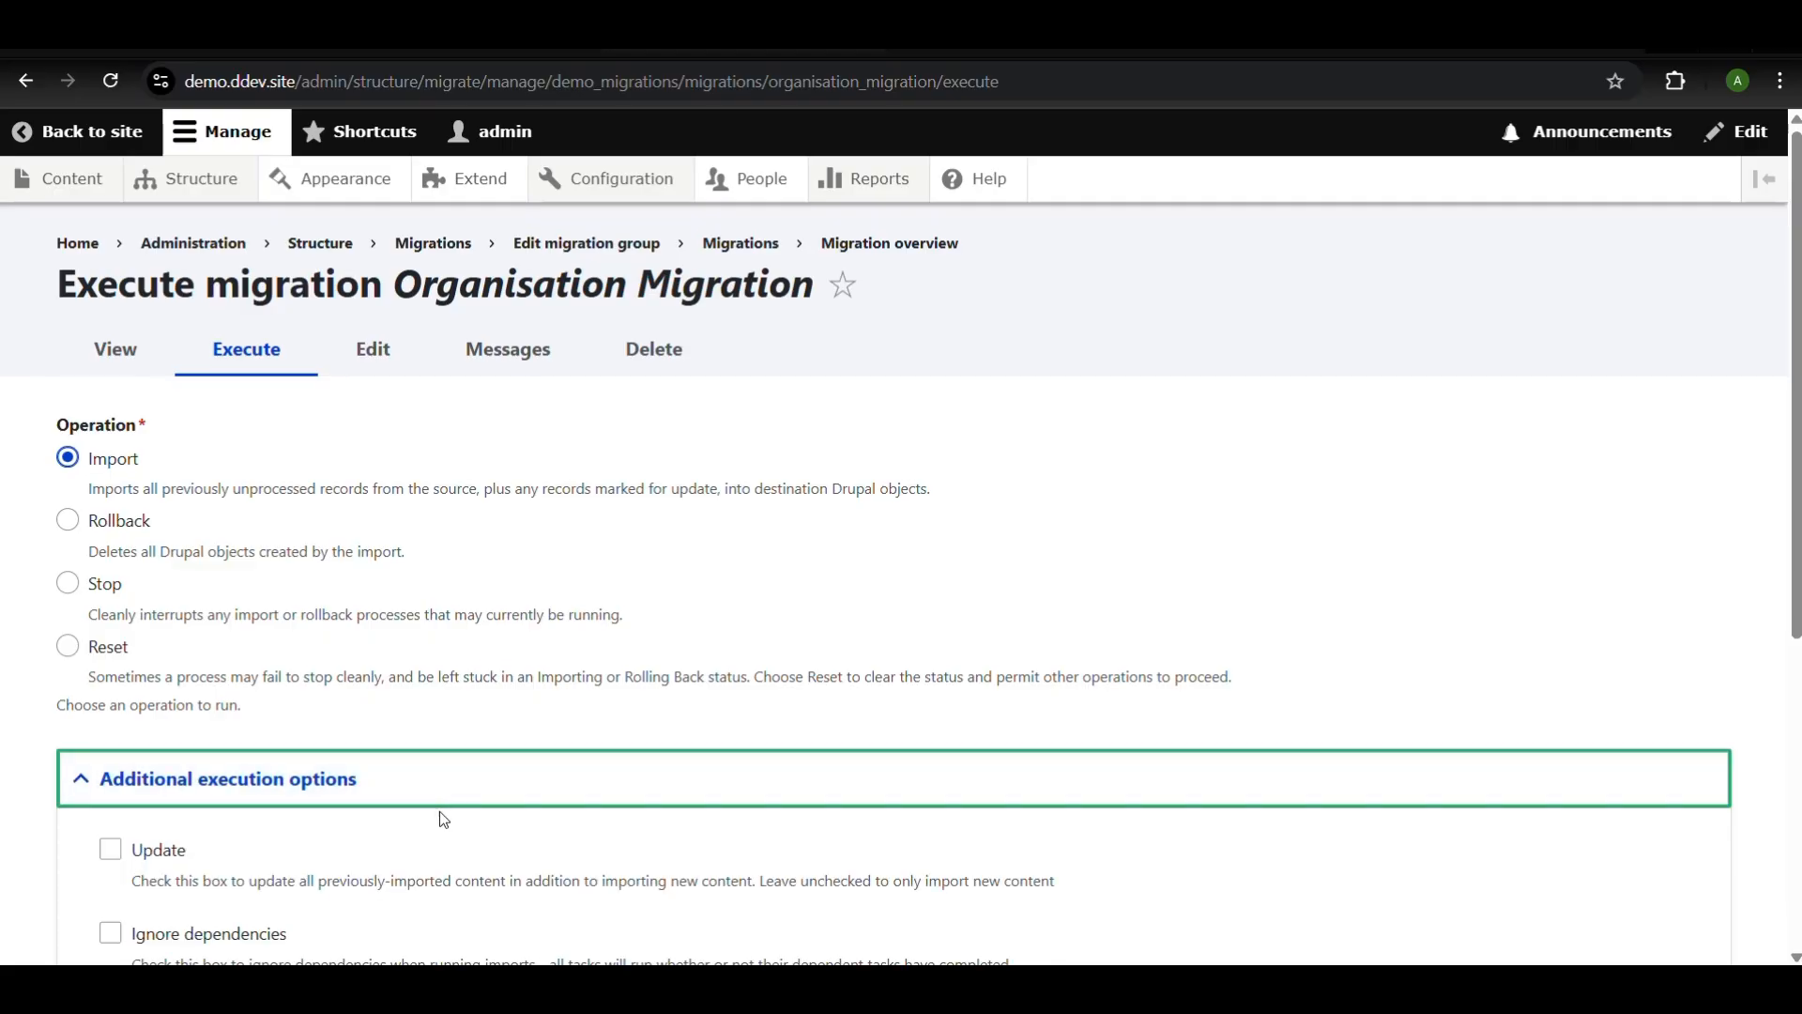
scroll(438, 817, "down", 2)
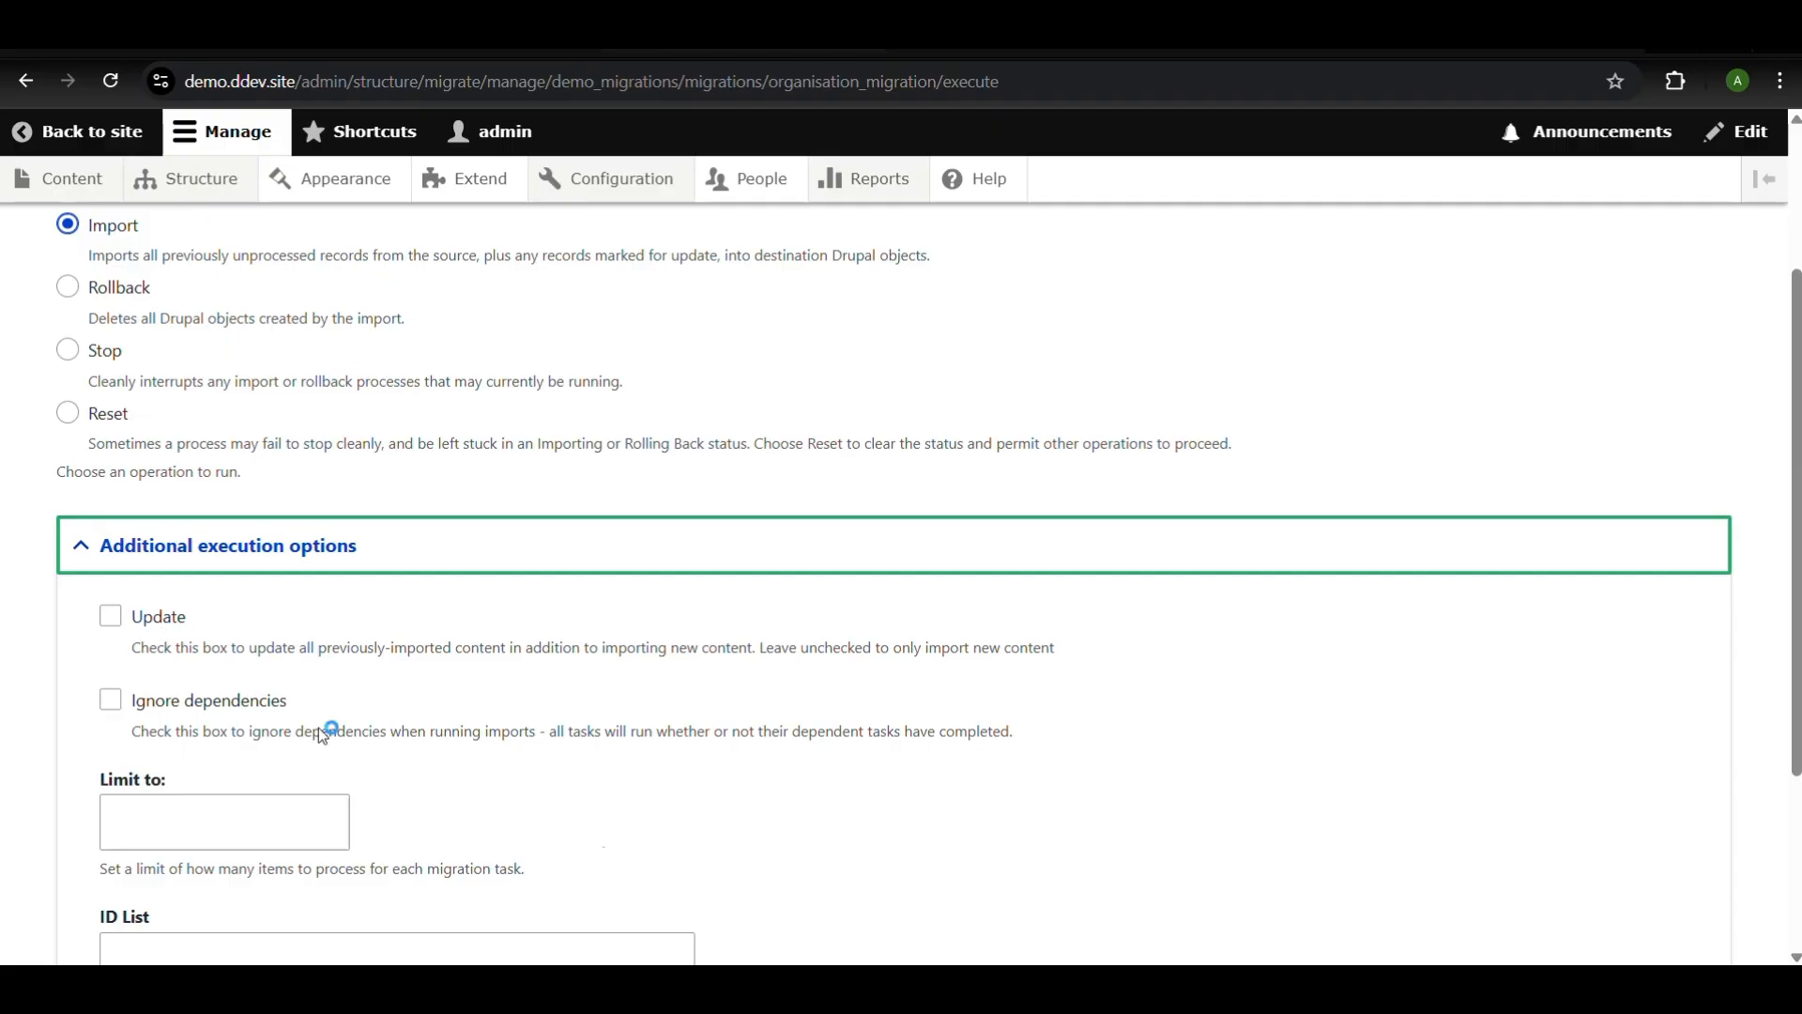
scroll(643, 813, "down", 3)
left_click(85, 835)
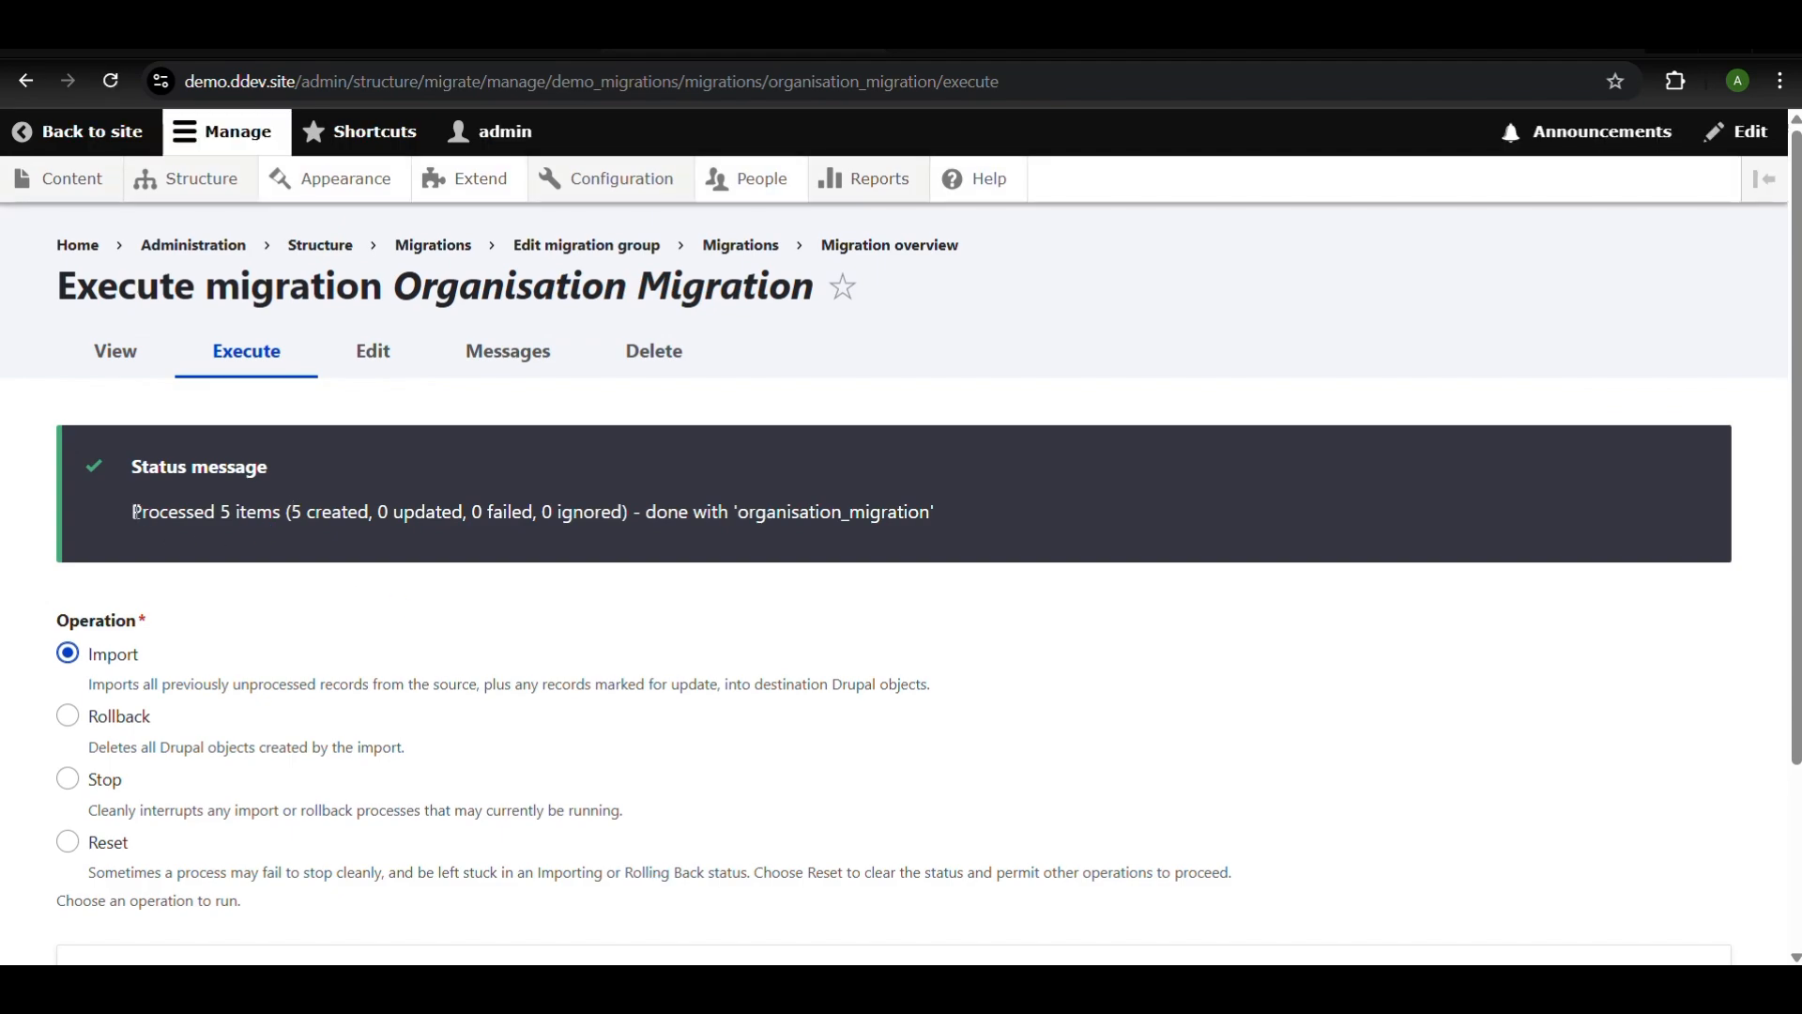
Check the number of created items in the status message and look through the content overview for the imported organisations
left_click_drag(269, 511, 372, 515)
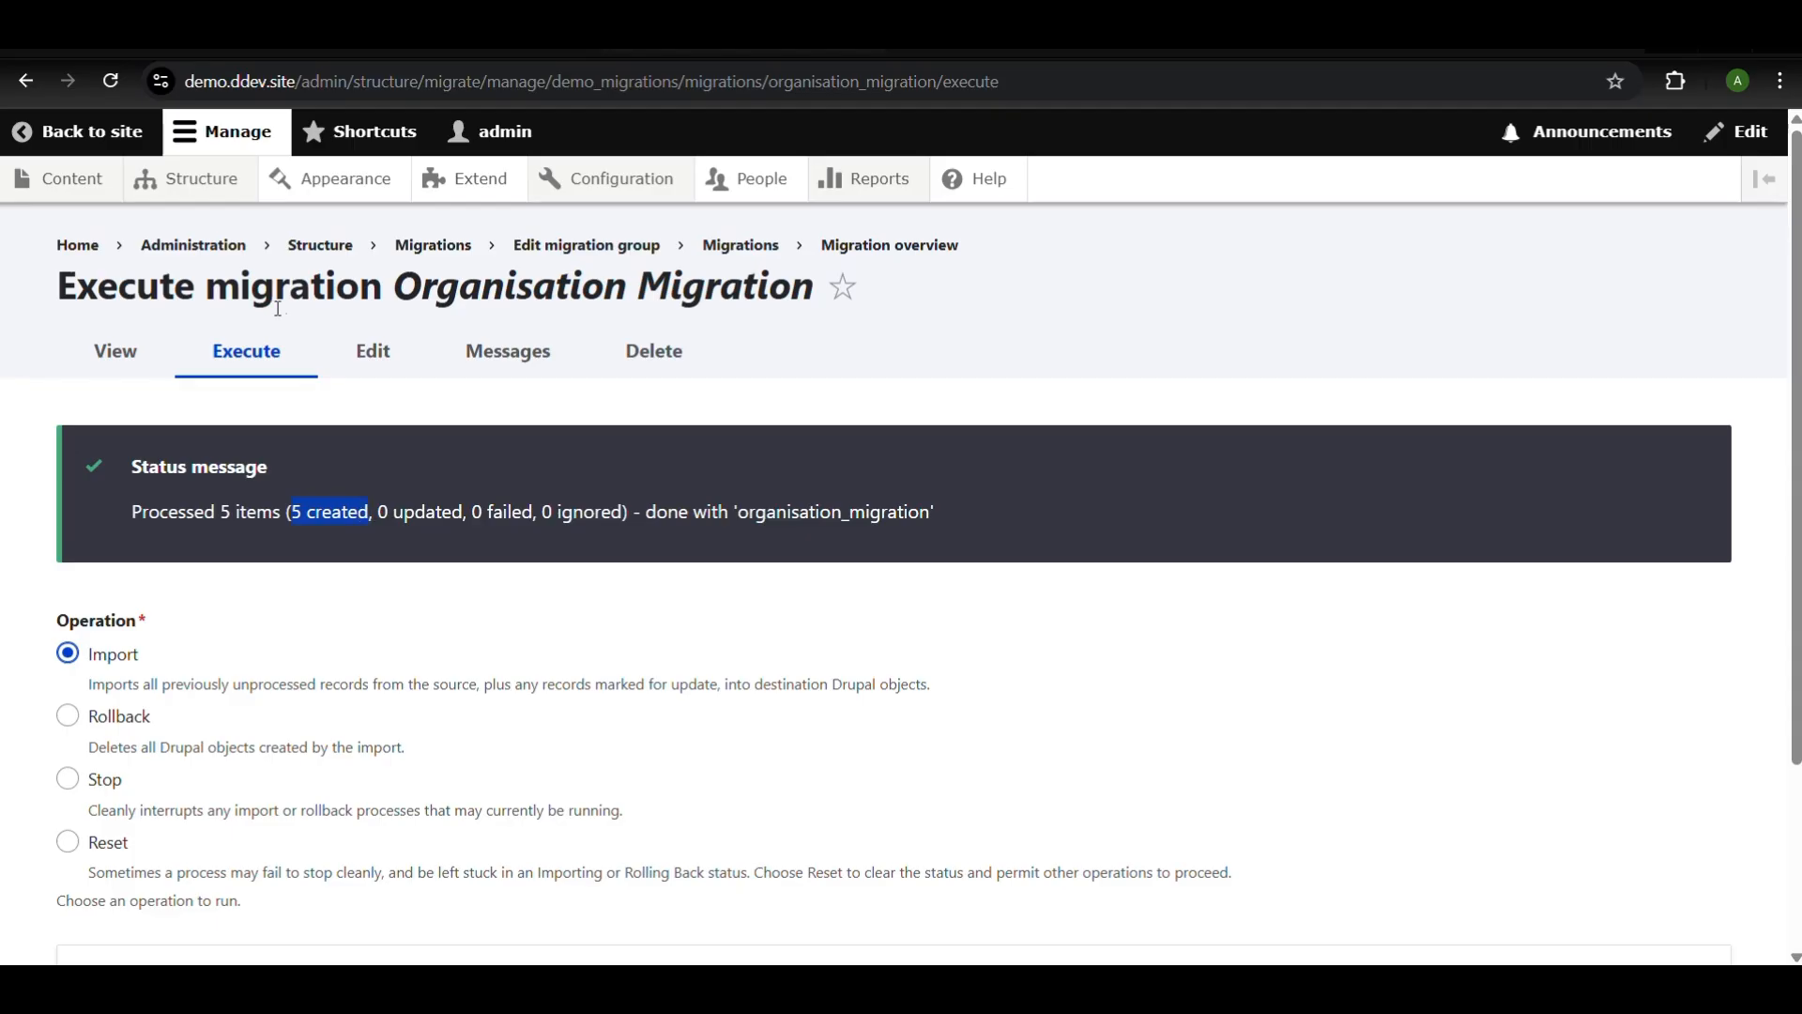
left_click(92, 192)
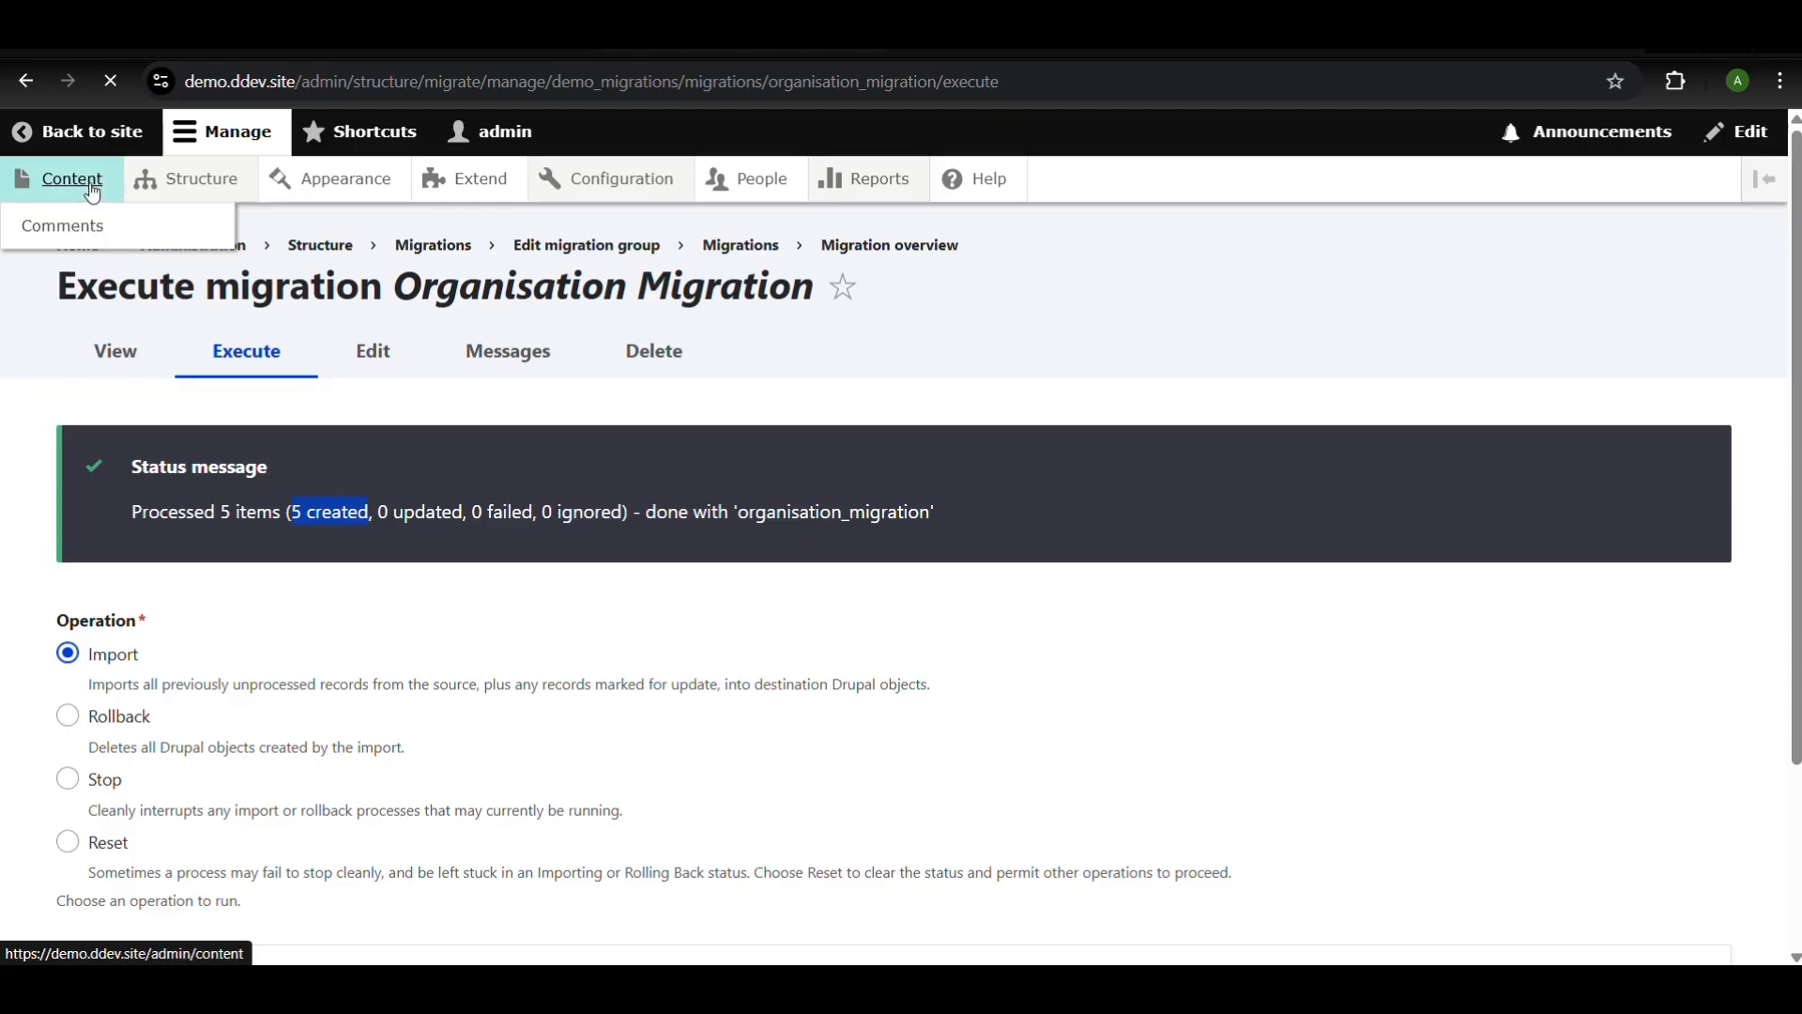
scroll(295, 788, "down", 3)
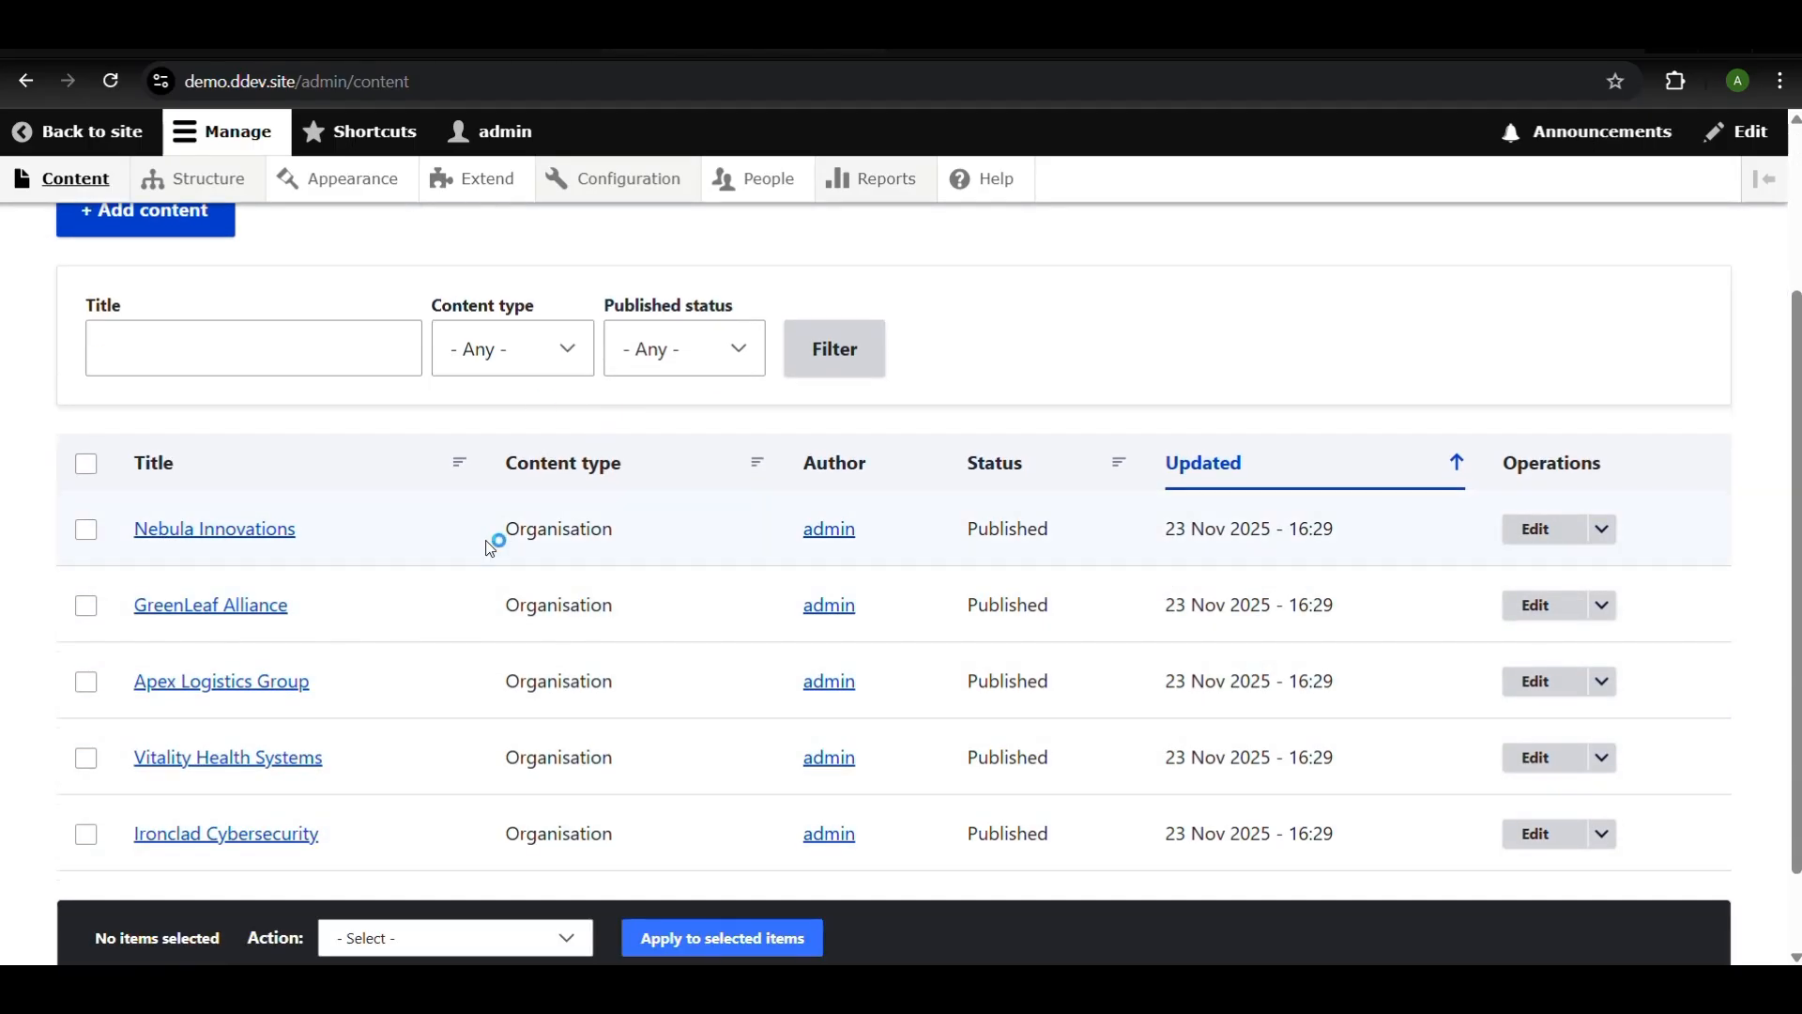
scroll(490, 543, "up", 3)
Execute the Rollback operation on Organisation Migration in the demo_migrations group and open the content overview to check the result
mouse_move(183, 185)
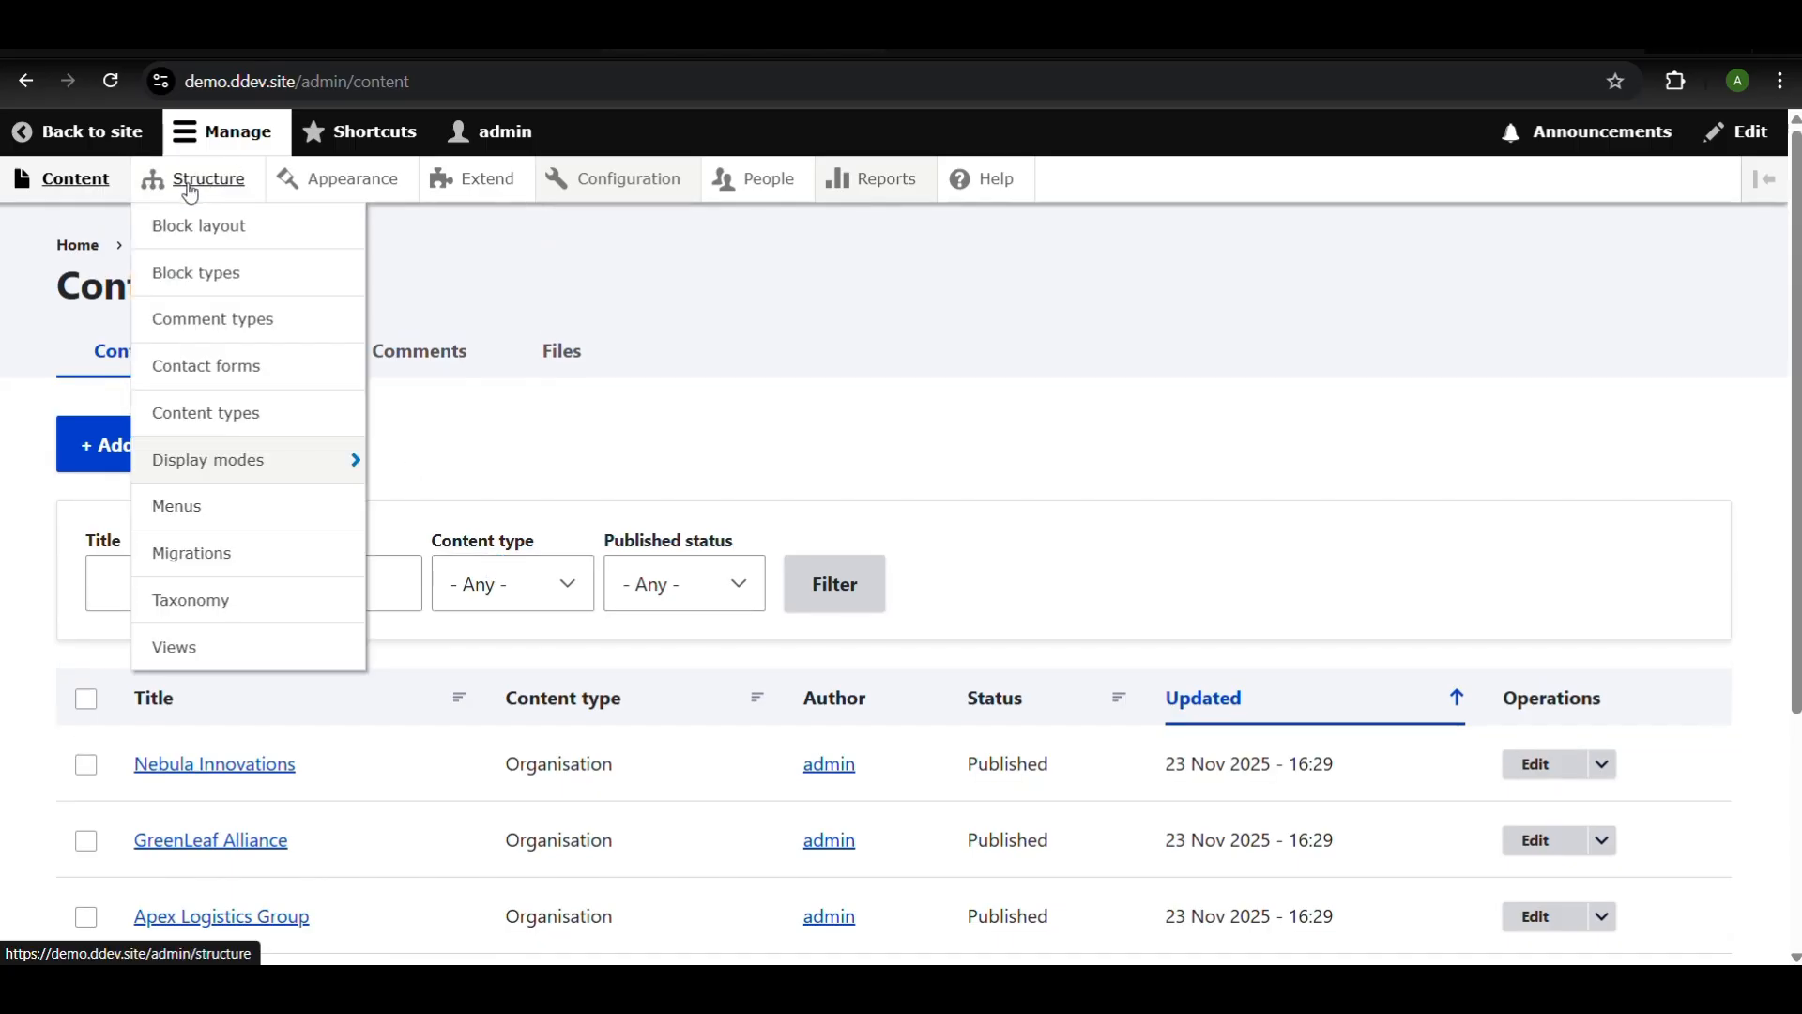
left_click(217, 567)
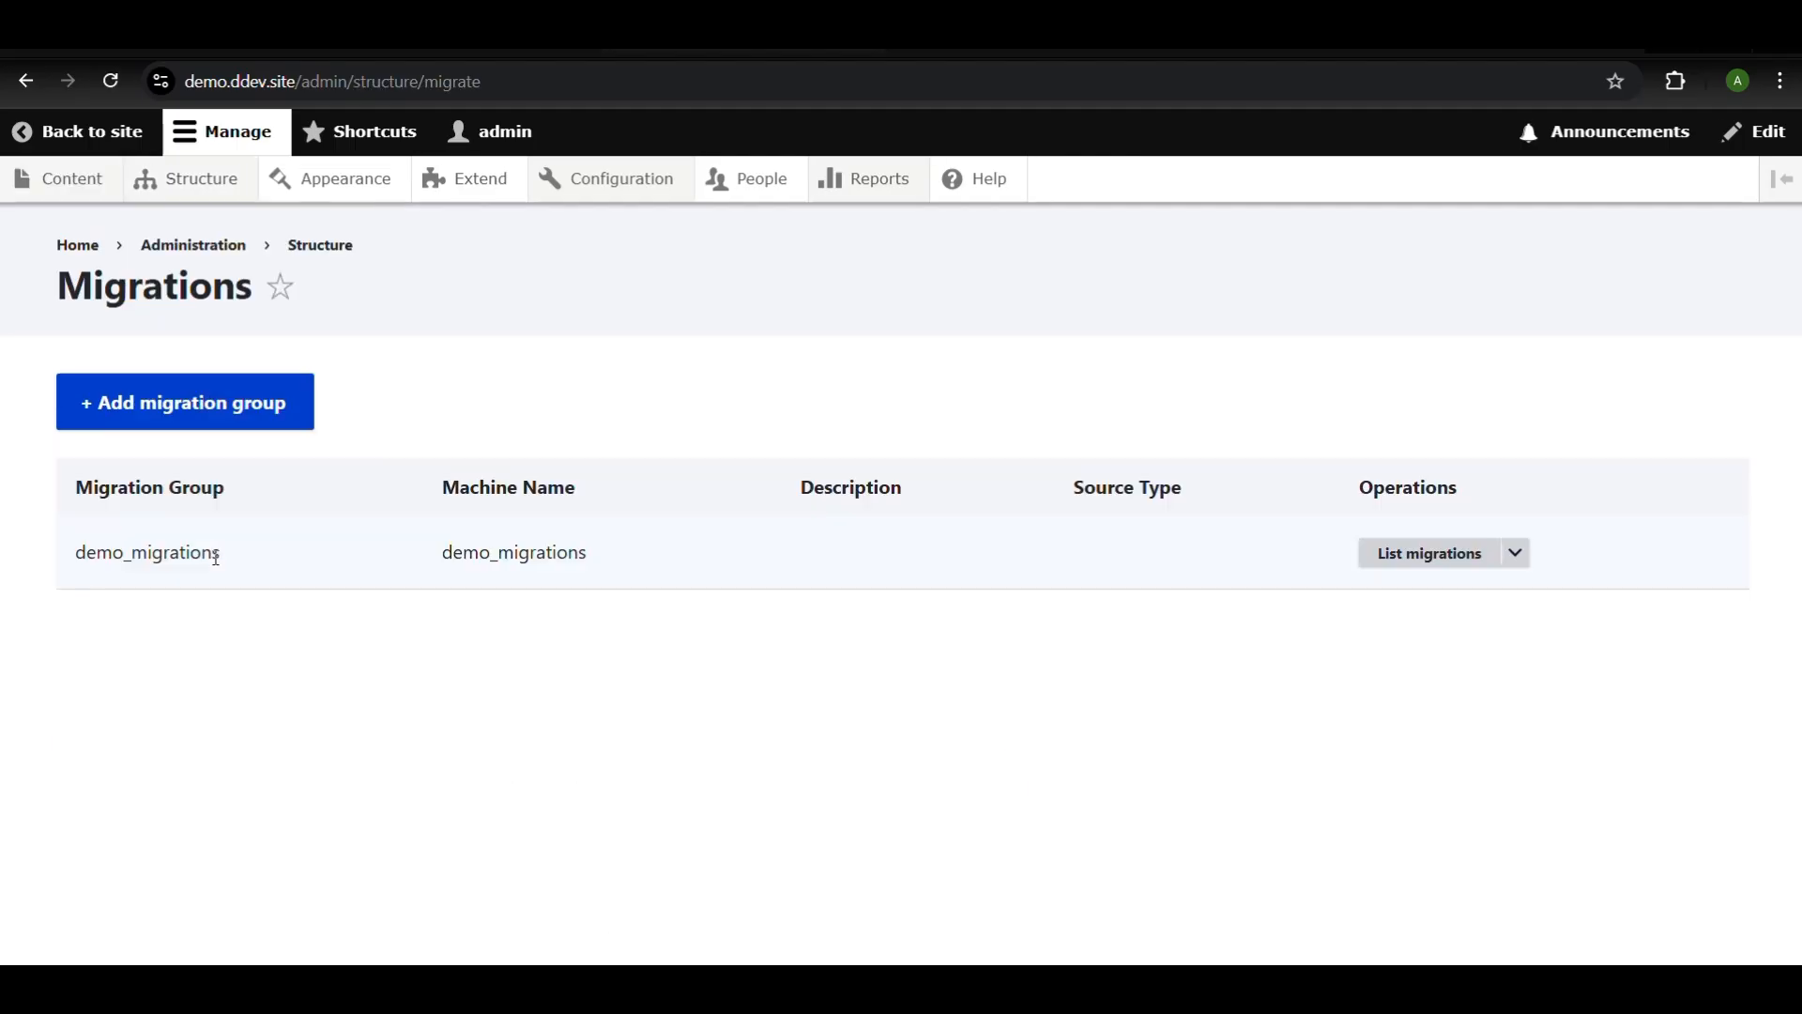
left_click(1415, 561)
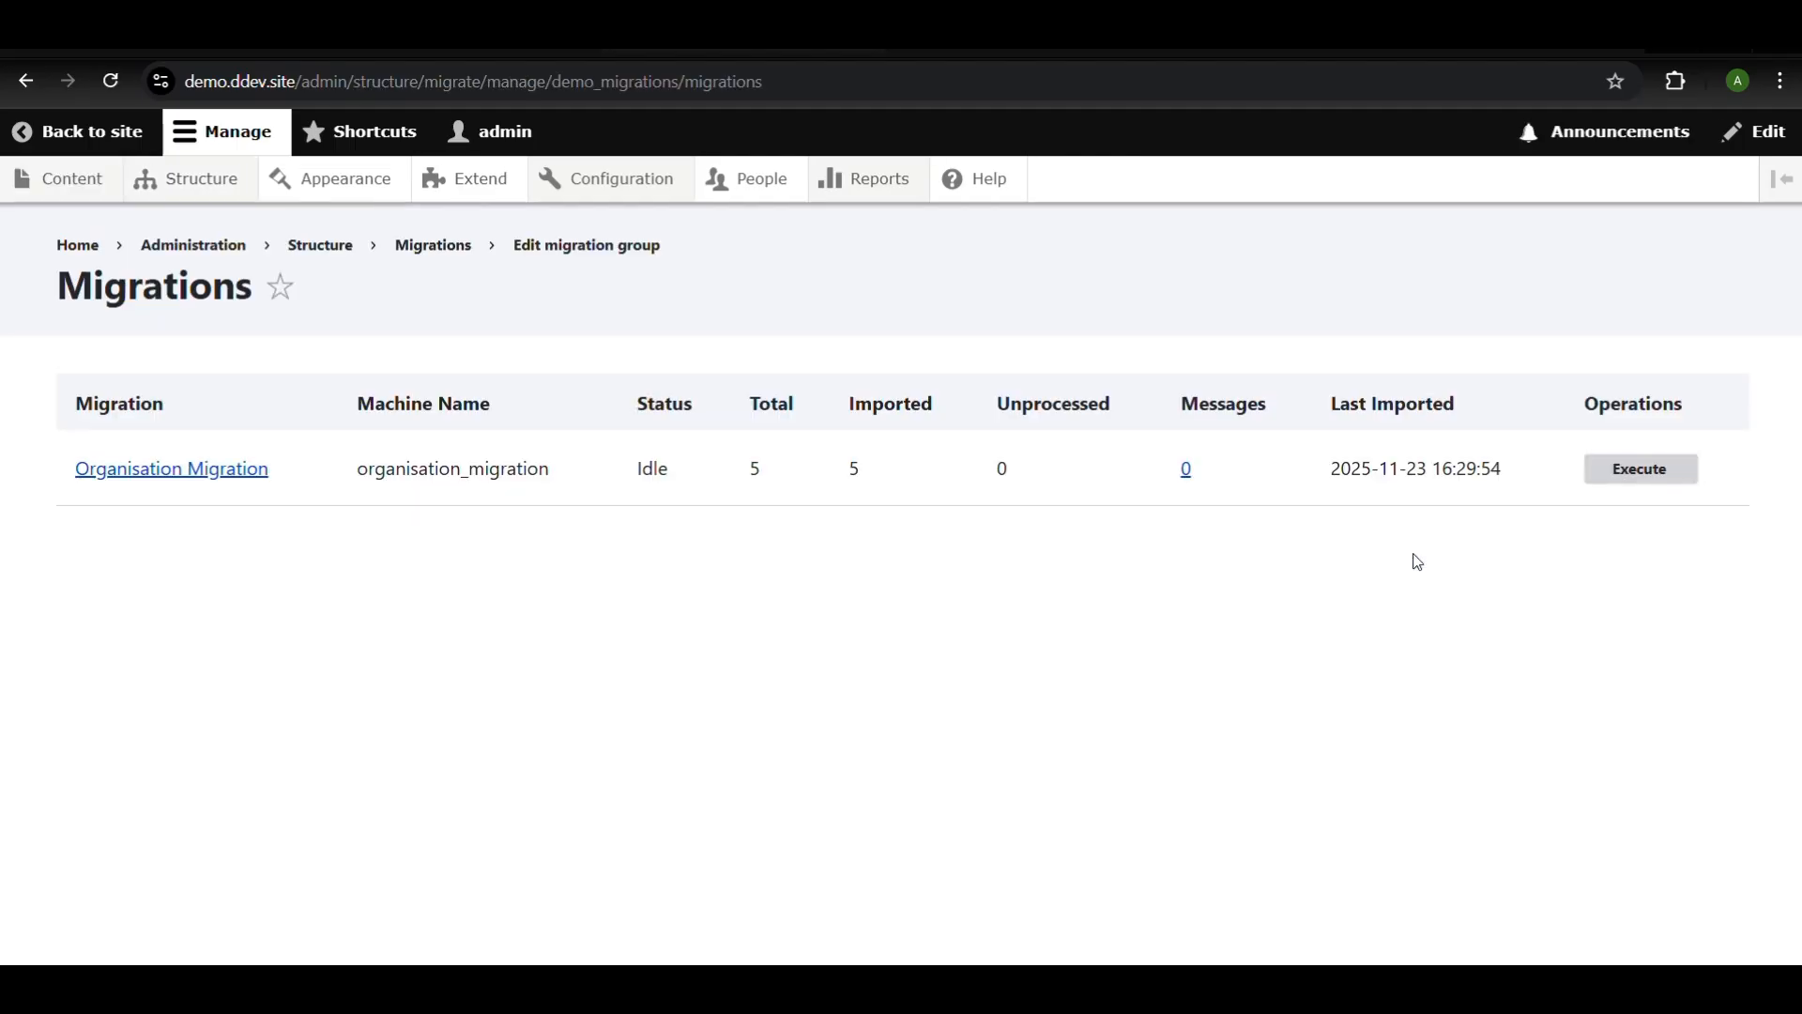
left_click(1607, 469)
left_click(120, 523)
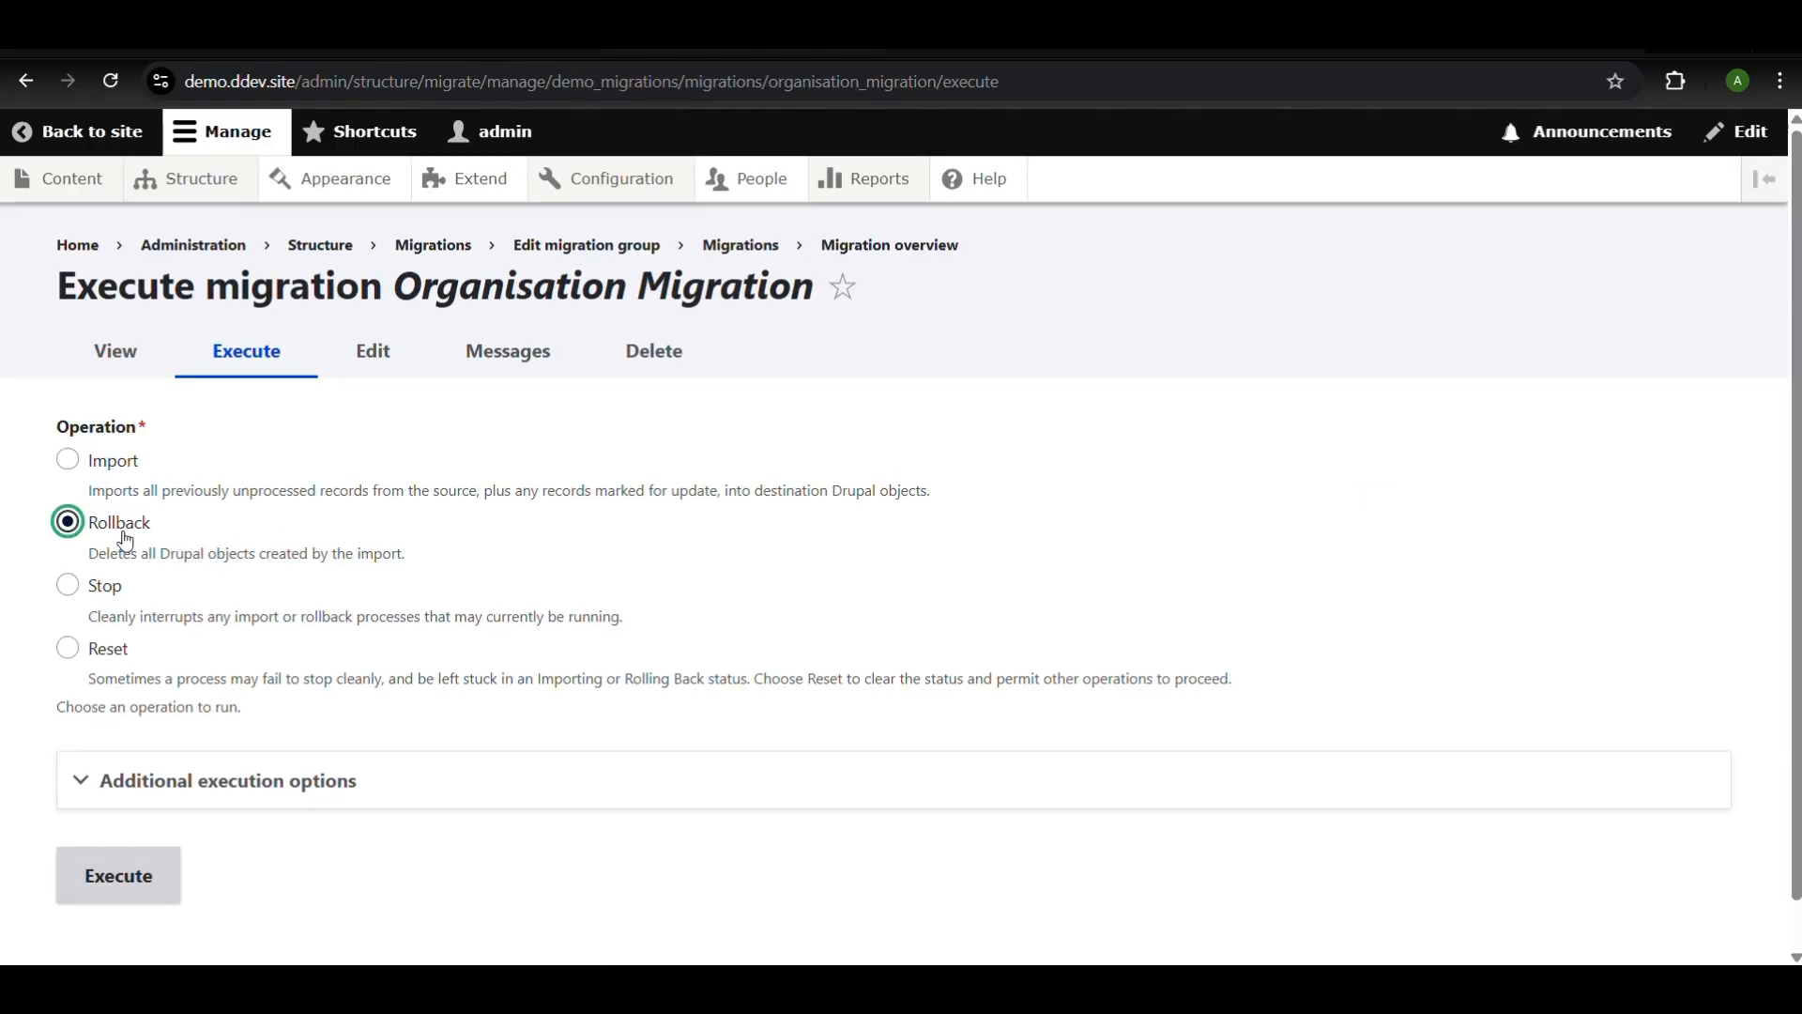
left_click(109, 883)
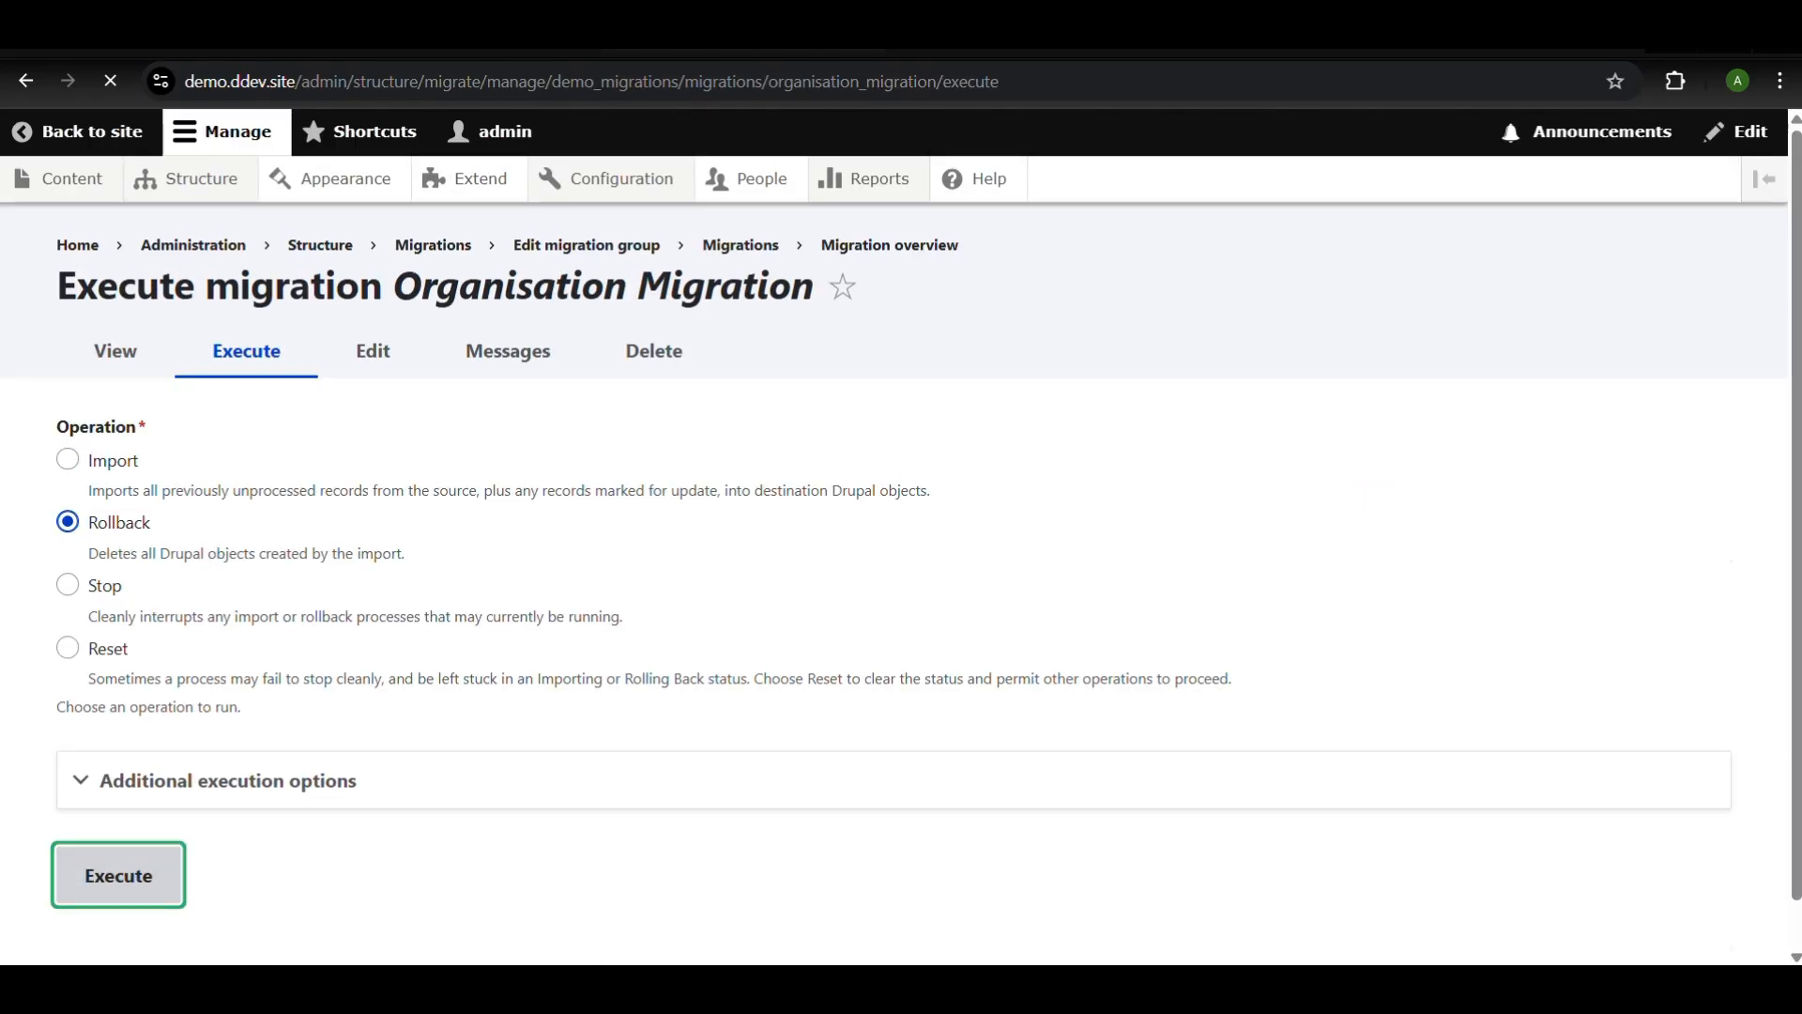
scroll(189, 576, "down", 1)
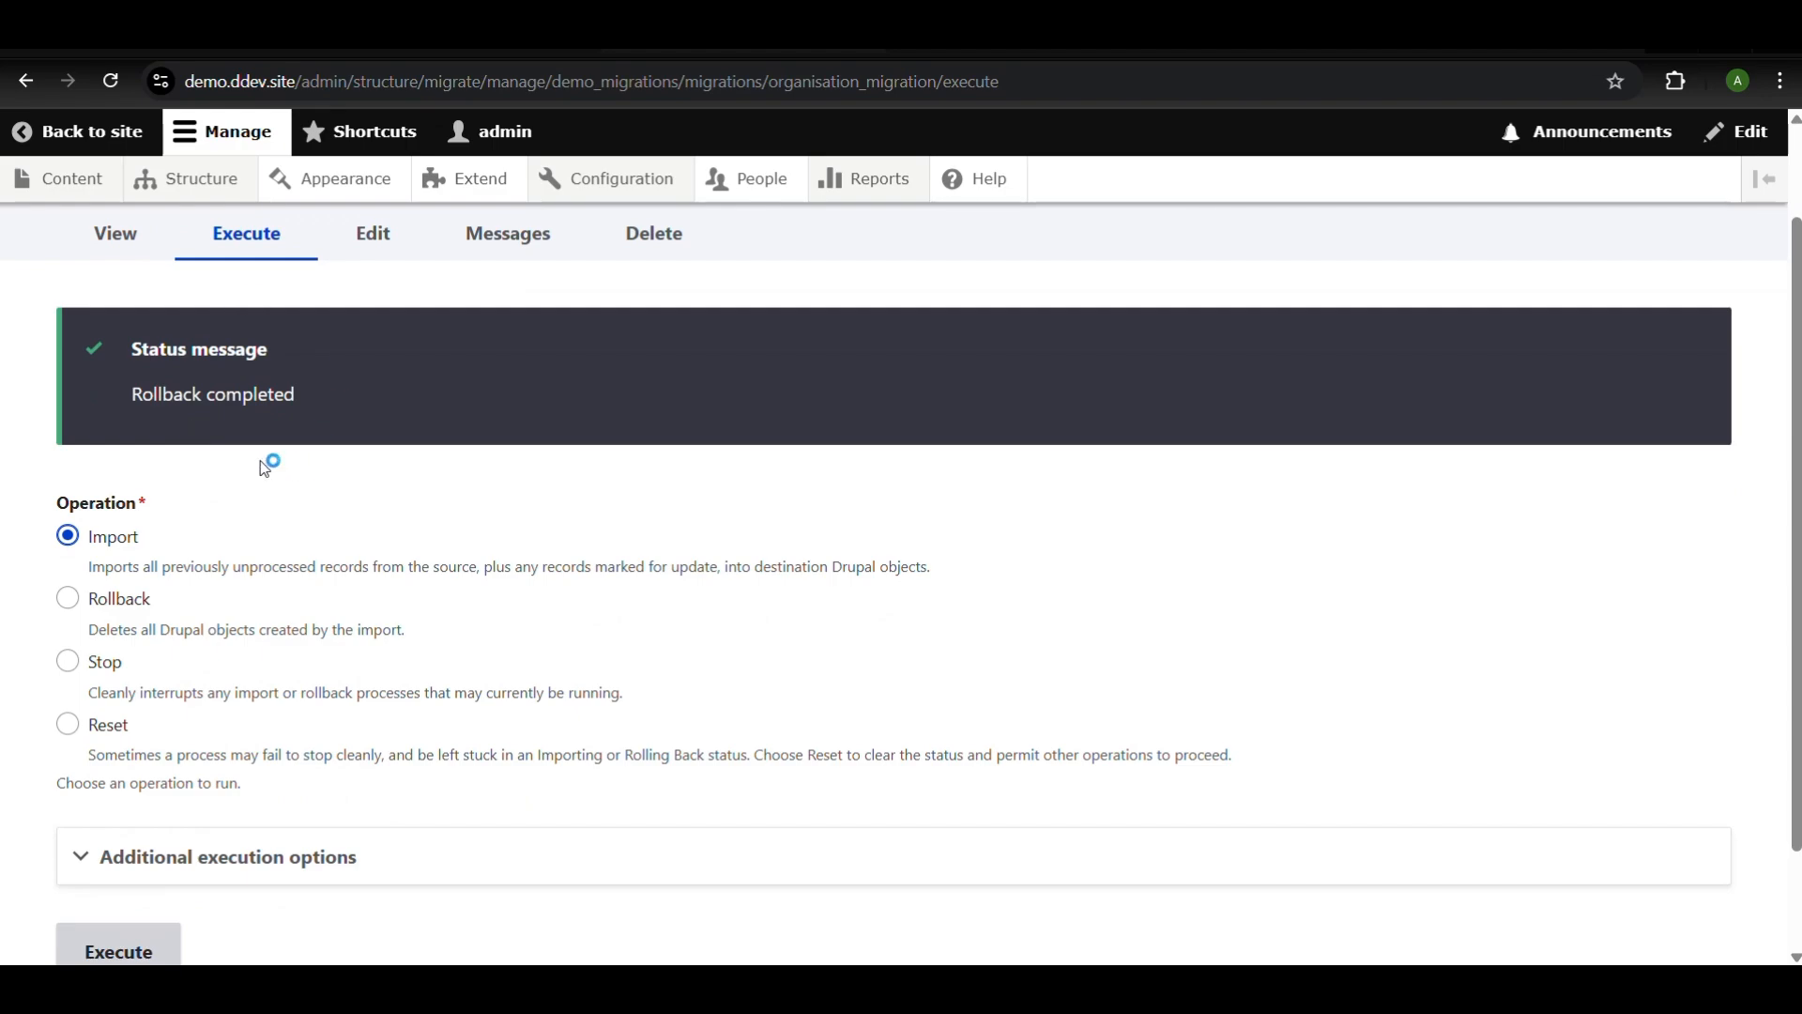
scroll(265, 468, "up", 1)
left_click(59, 180)
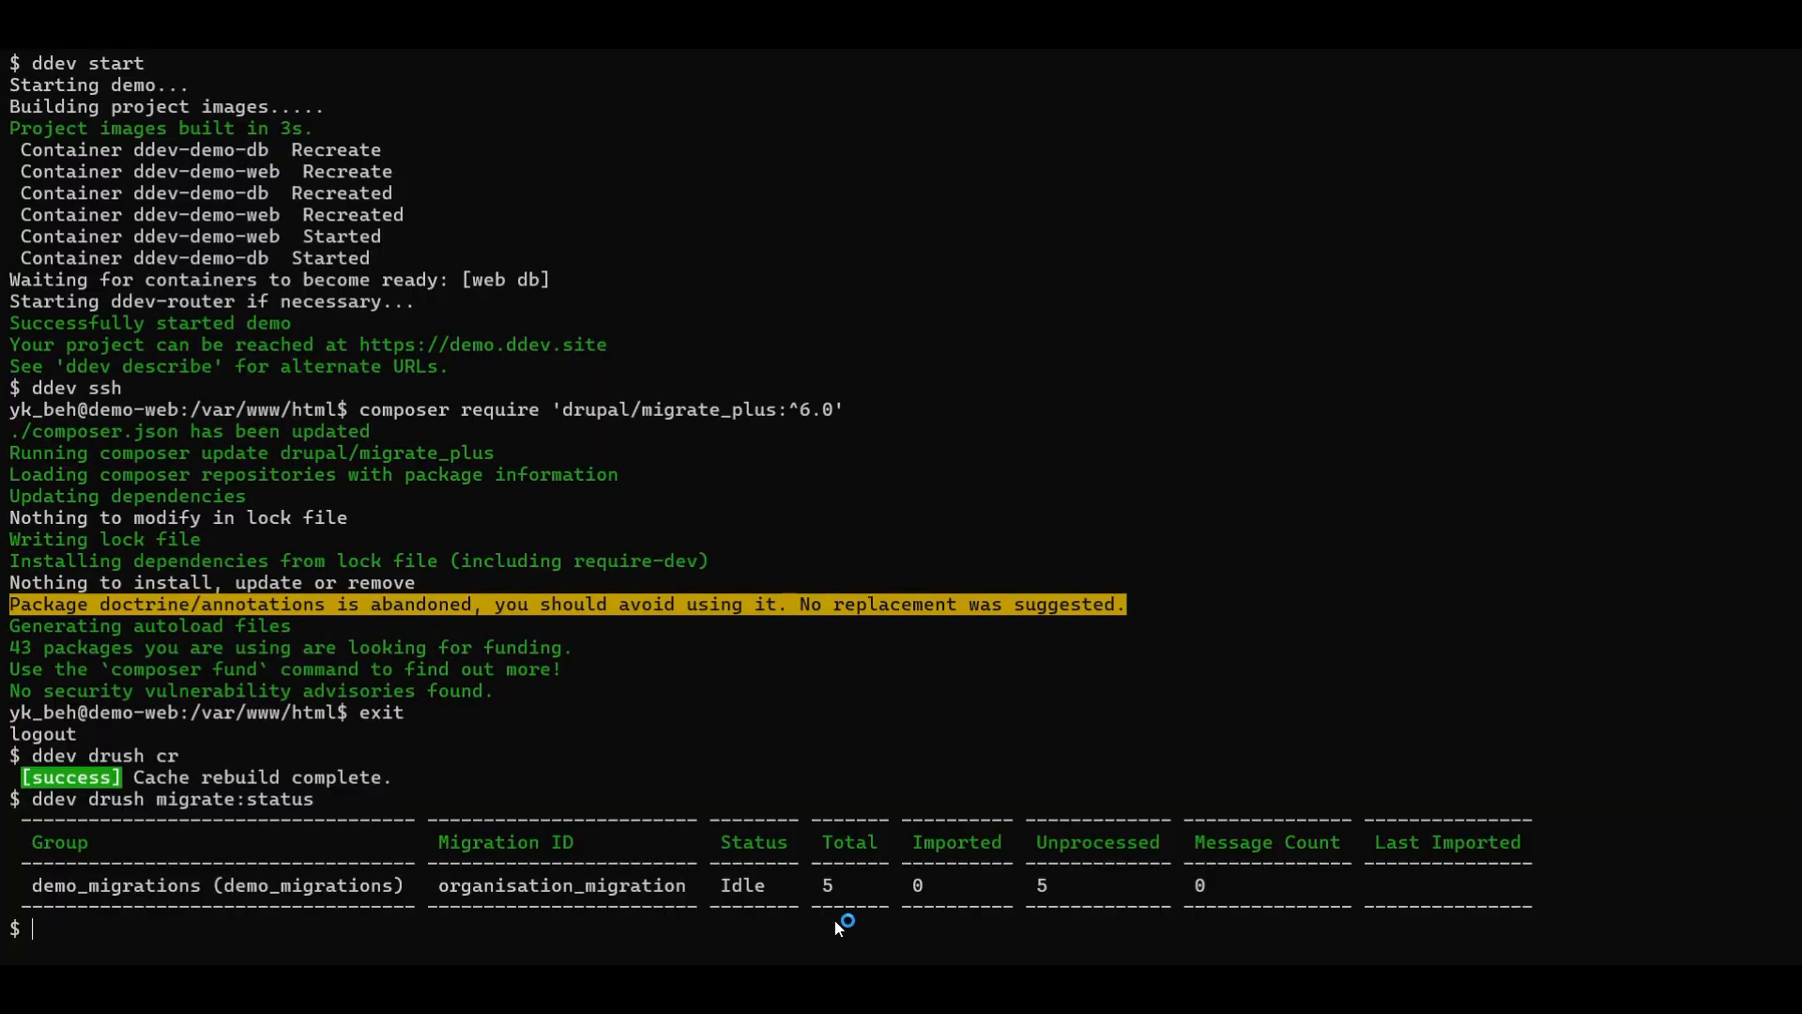
In the terminal, run "ddev drush migrate:status" again and examine the group and migration ID in its table
key("Up")
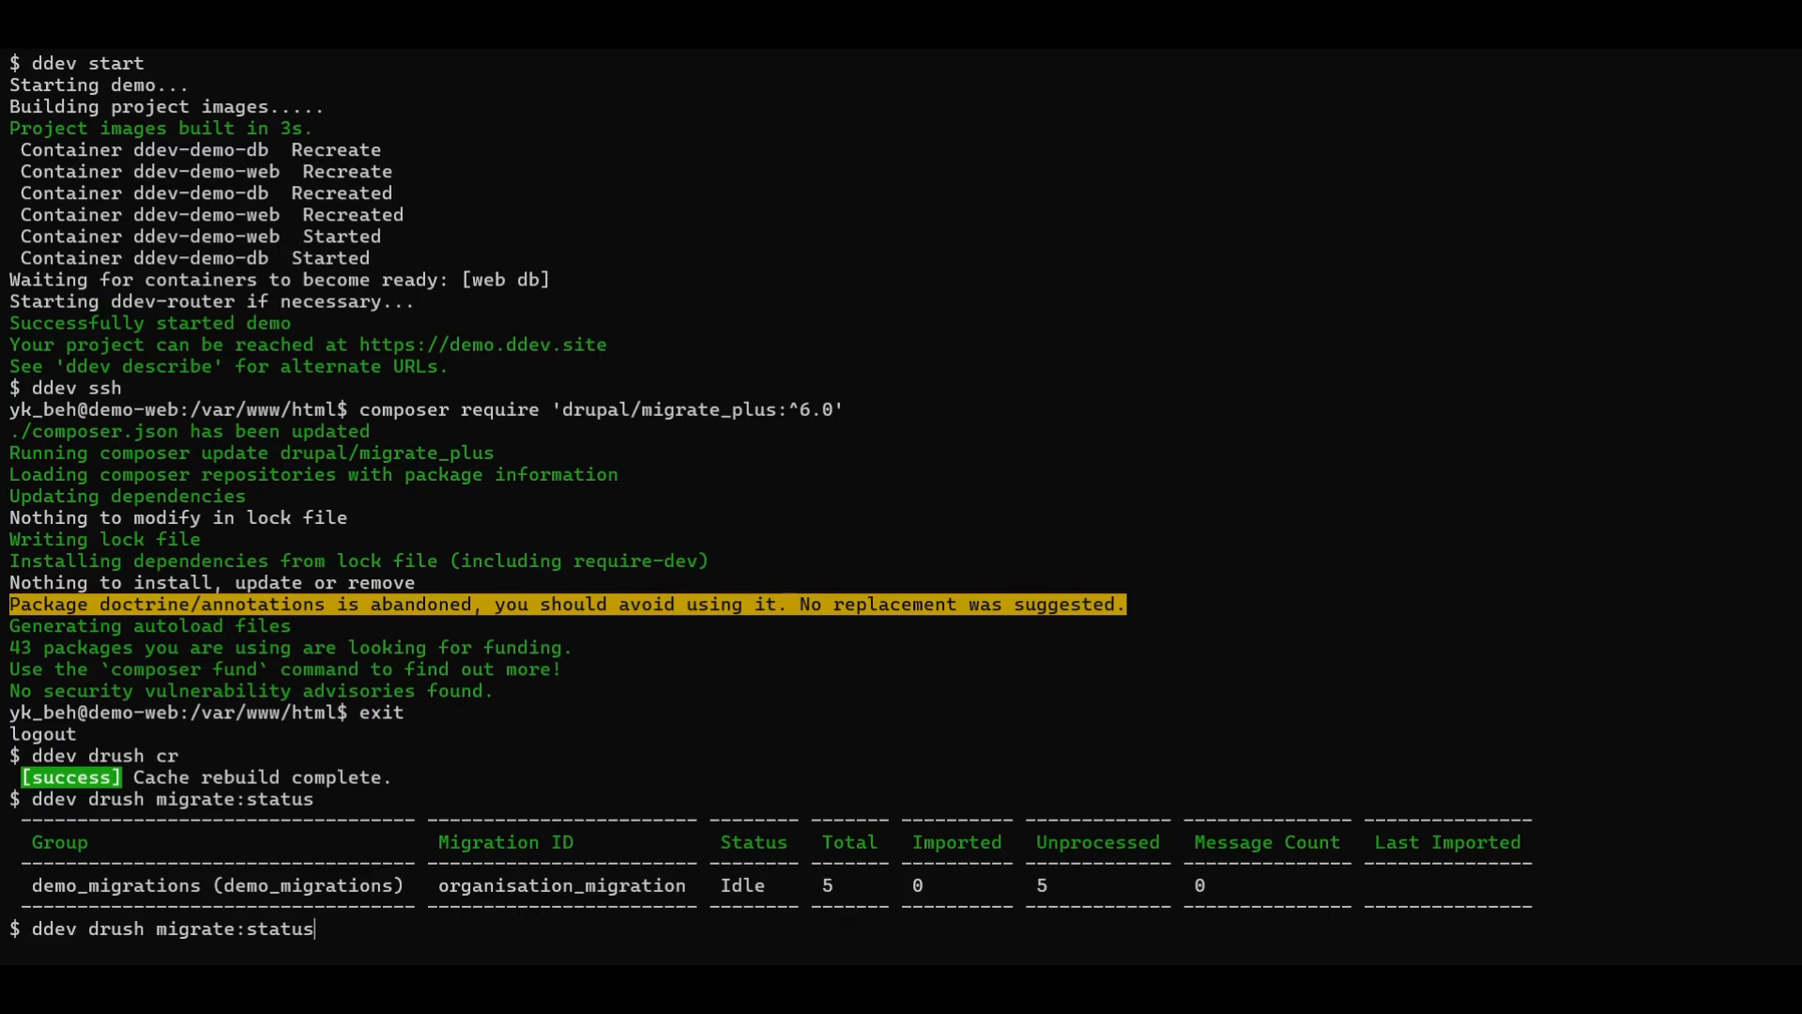
key("Return")
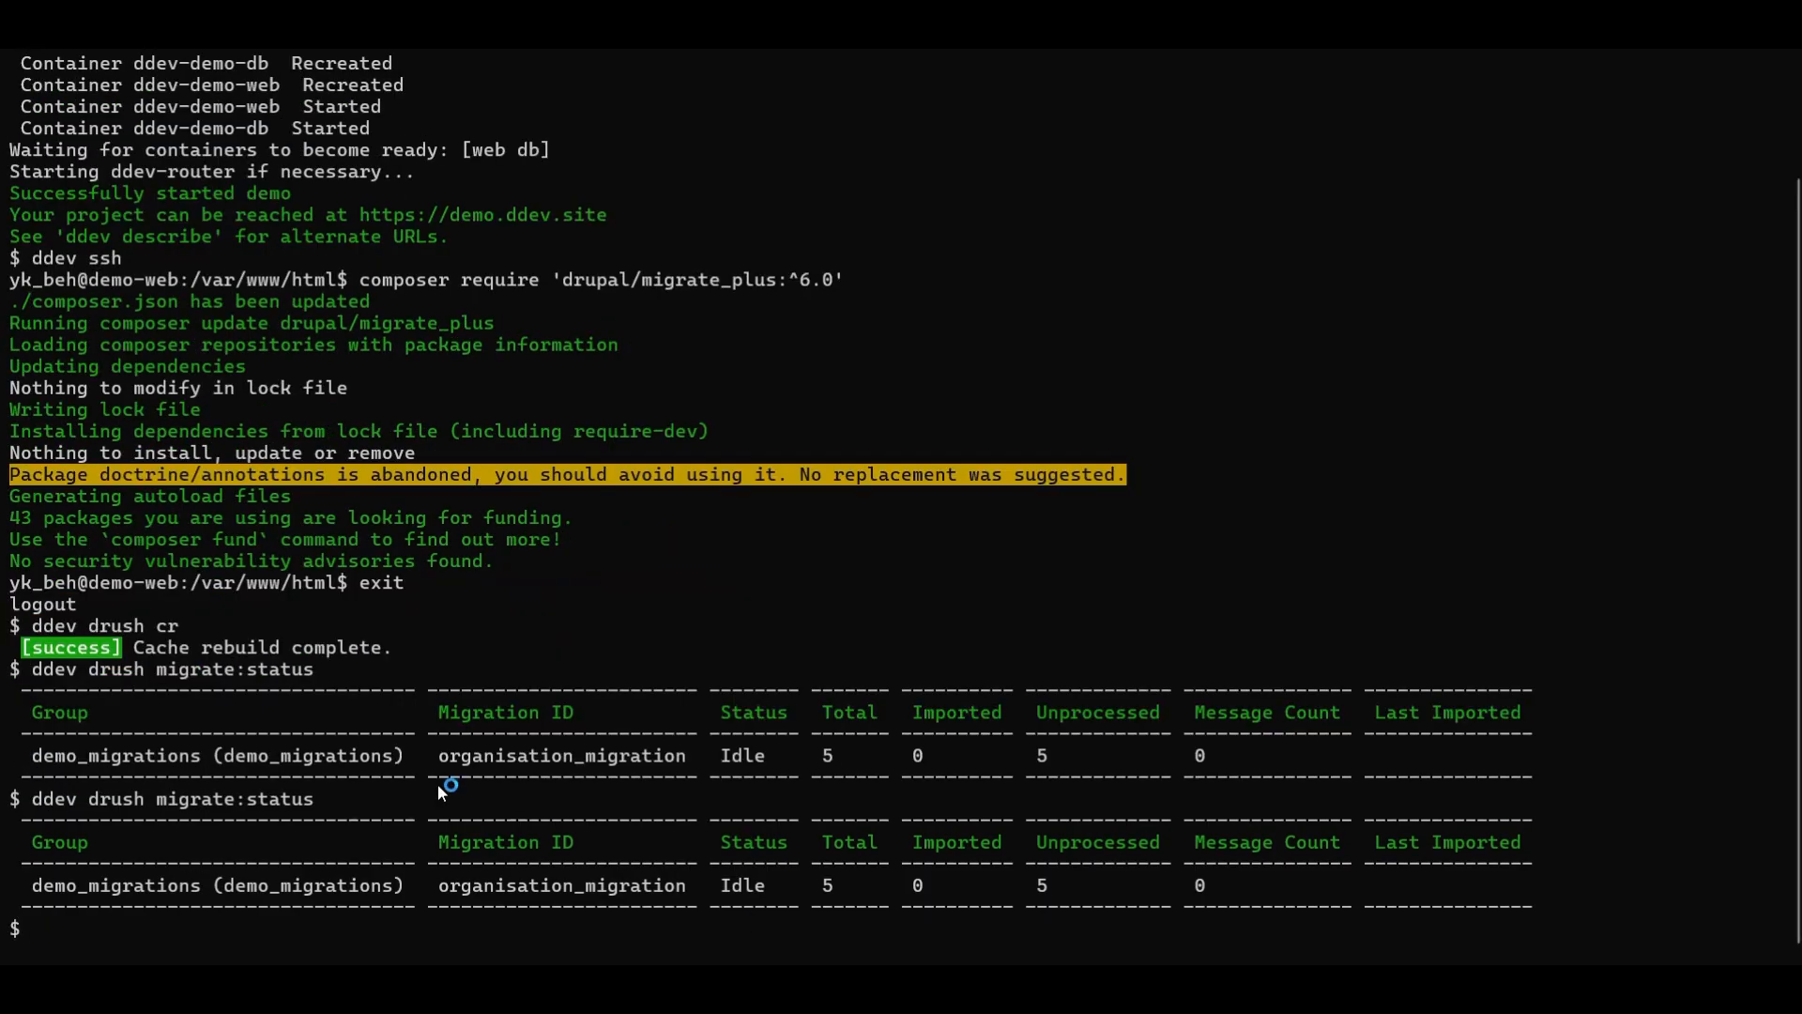
left_click_drag(47, 884, 412, 894)
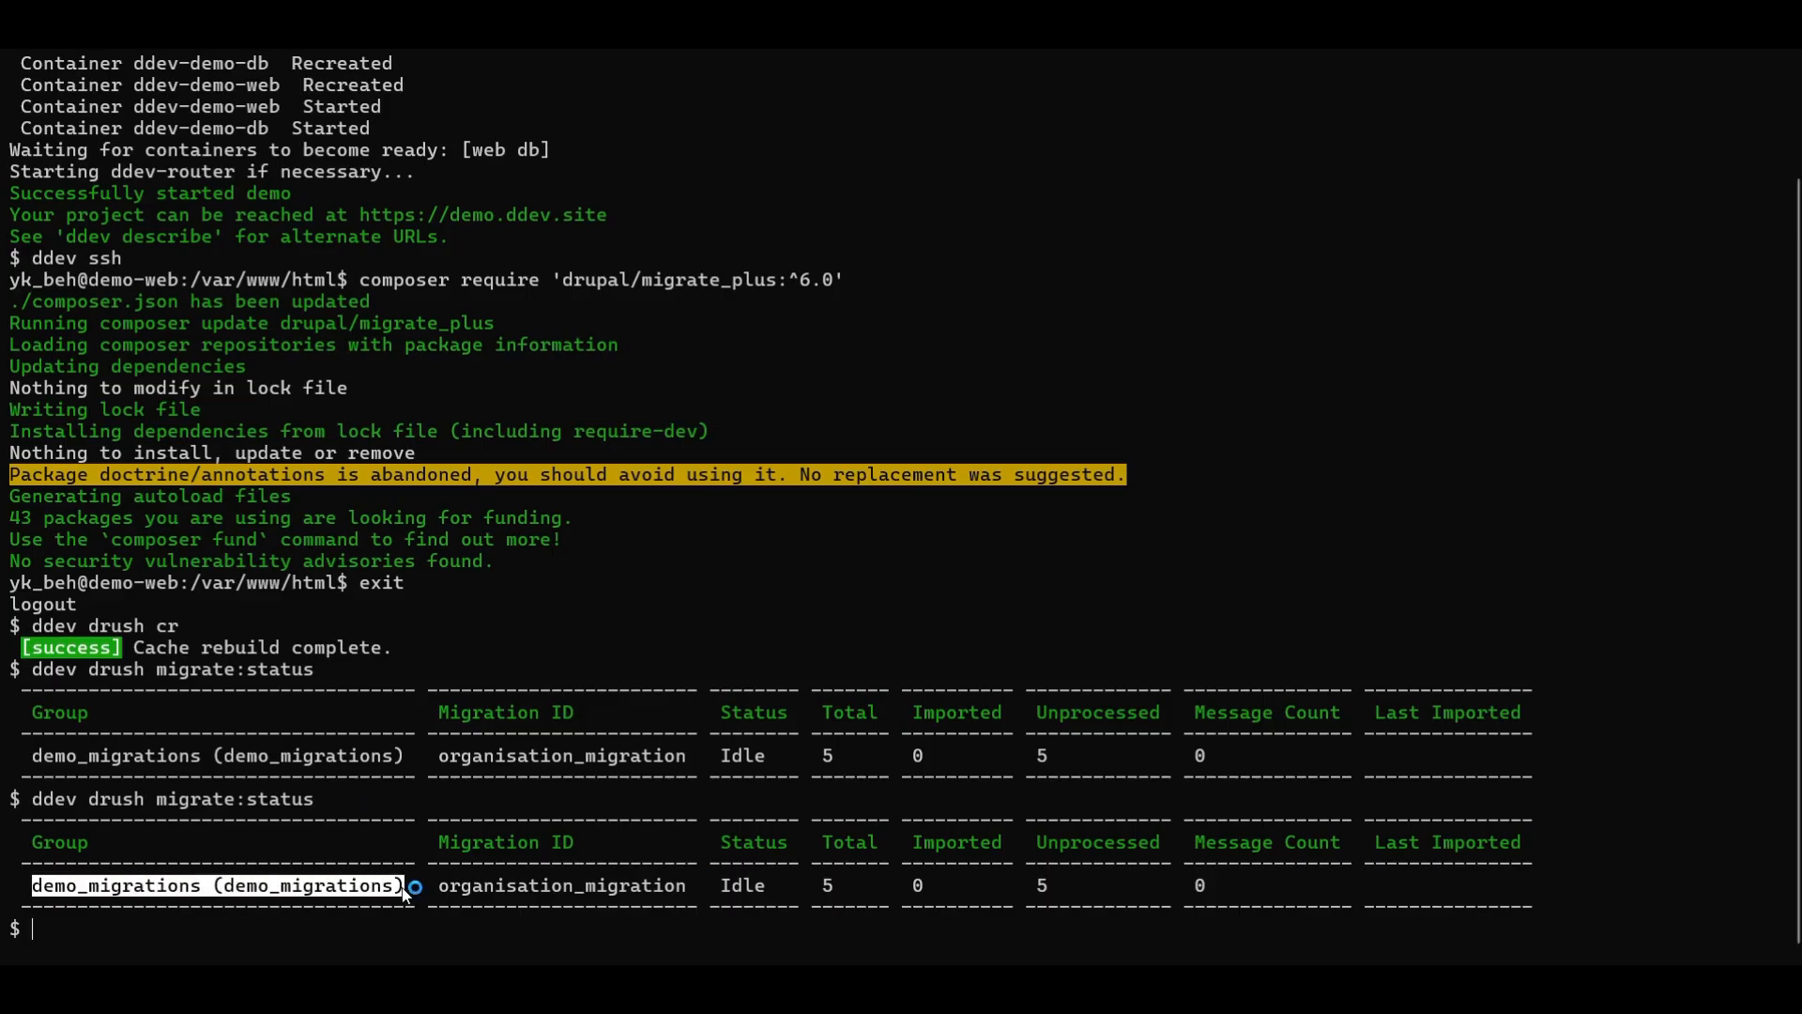
left_click(404, 889)
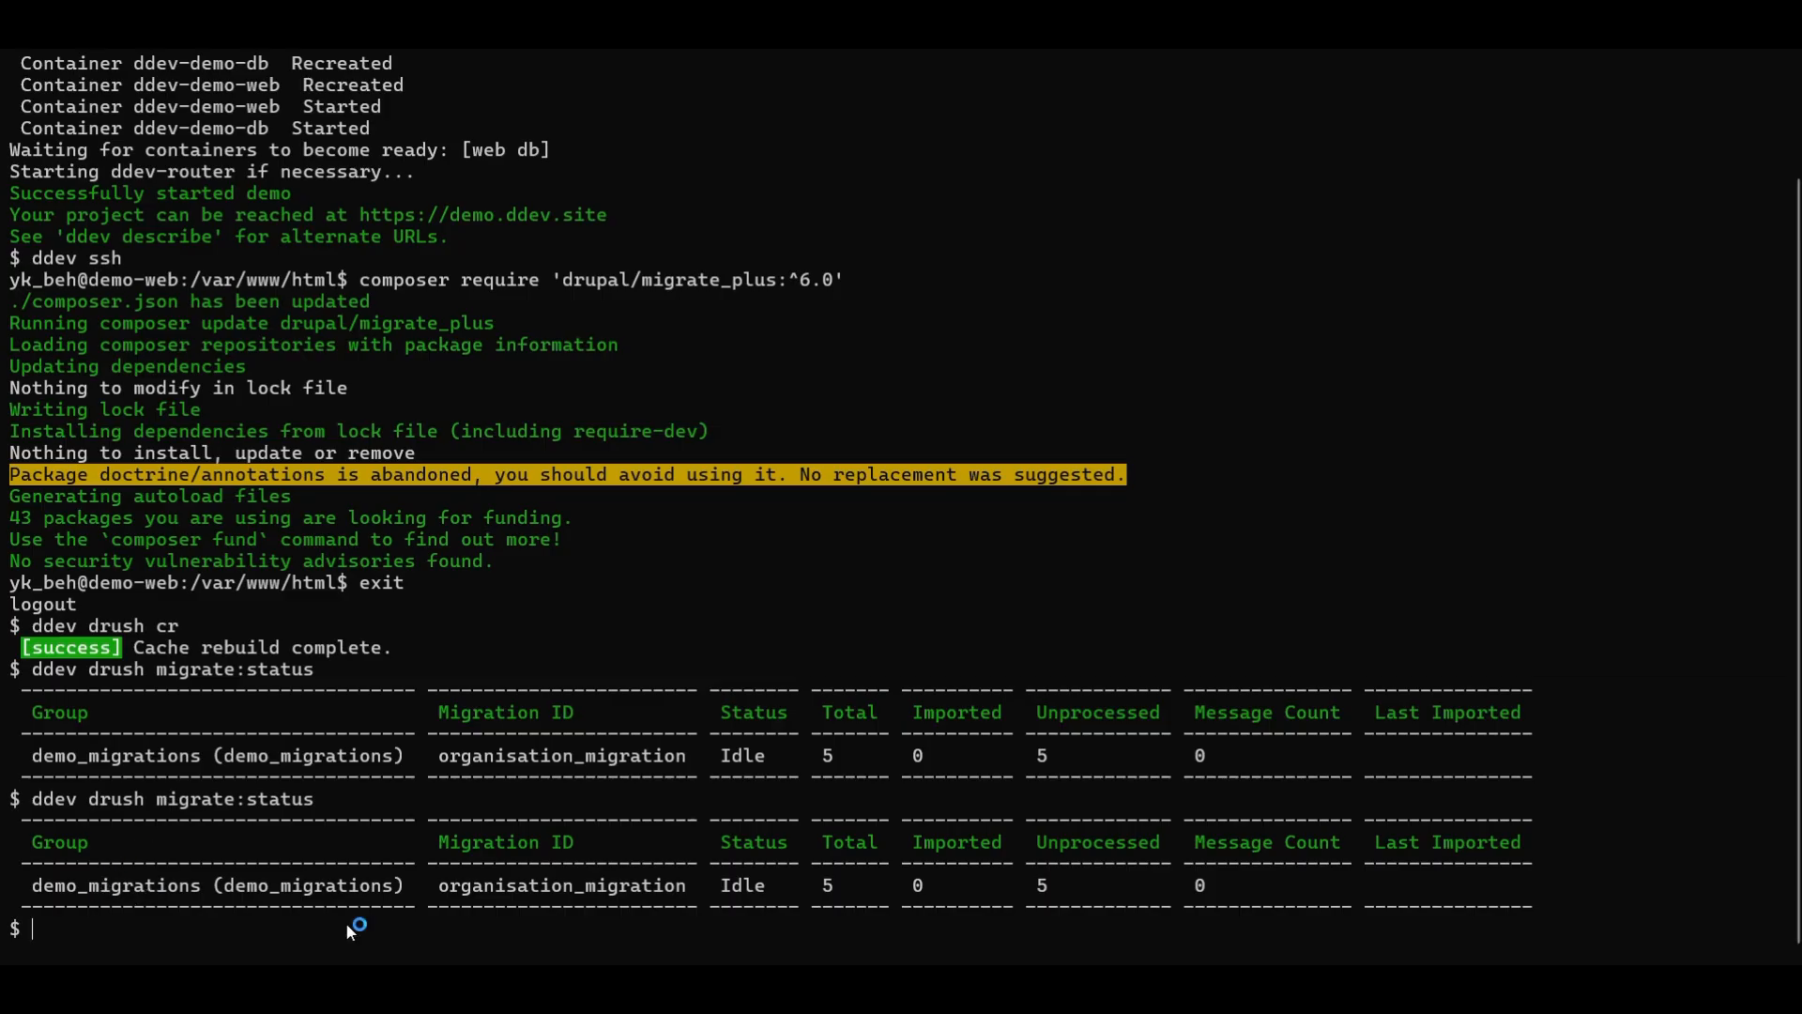
left_click_drag(443, 891, 684, 898)
left_click(494, 893)
Run "ddev drush migrate:import organisation_migration" in the terminal, reusing the migration ID from the status table
key("Up")
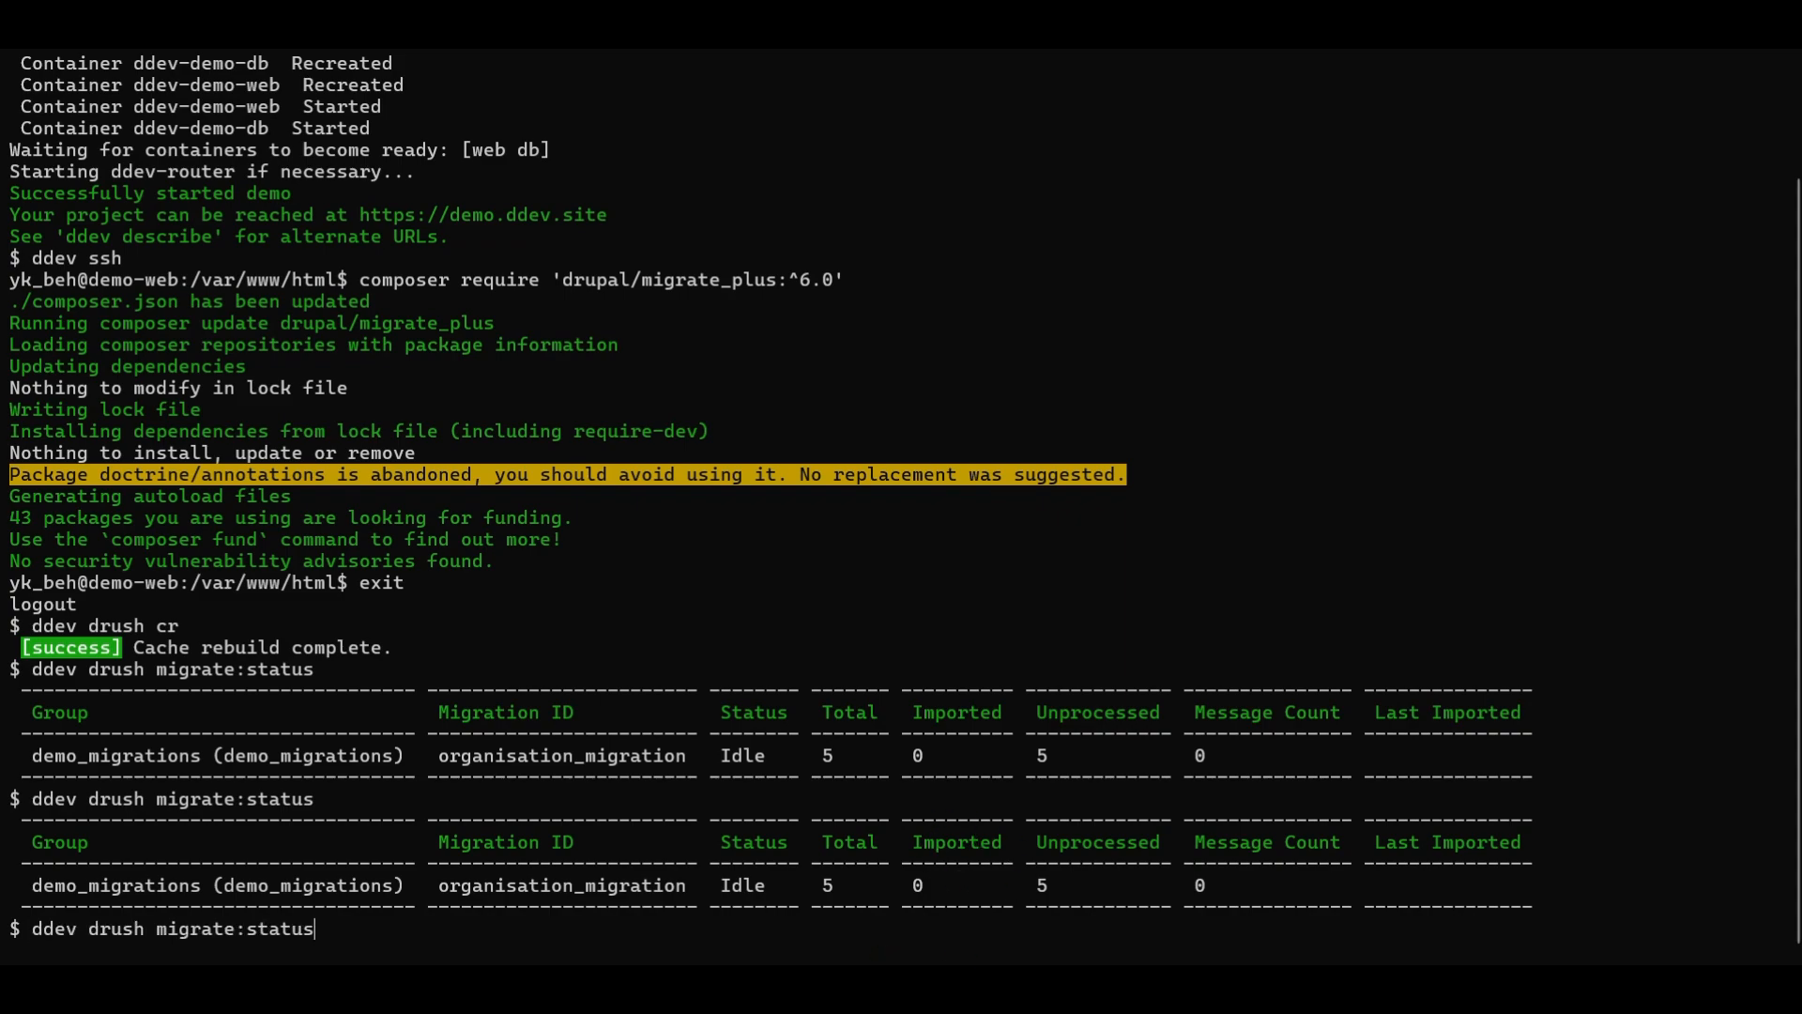
key("BackSpace")
key("BackSpace")
key("BackSpace")
key("BackSpace")
key("BackSpace")
key("BackSpace")
type("import")
left_click_drag(439, 885, 692, 888)
key("ctrl+c")
left_click_drag(440, 887, 686, 886)
key("ctrl+v")
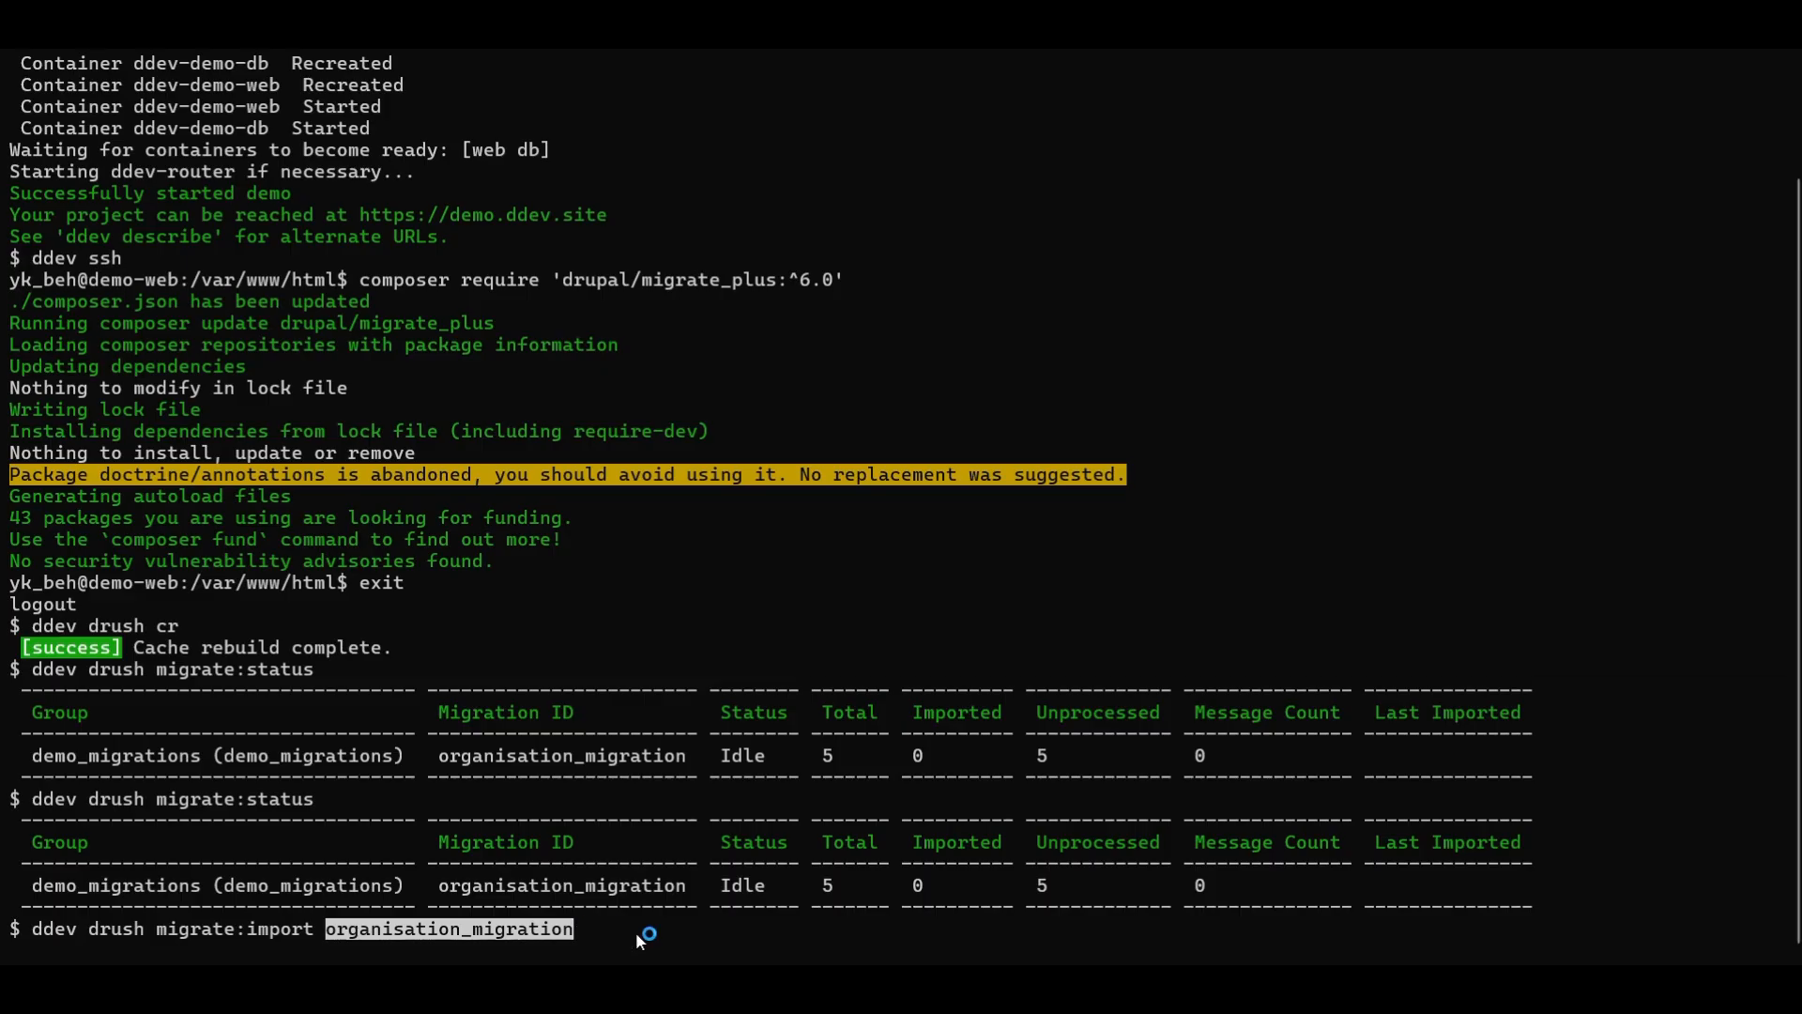
key("Return")
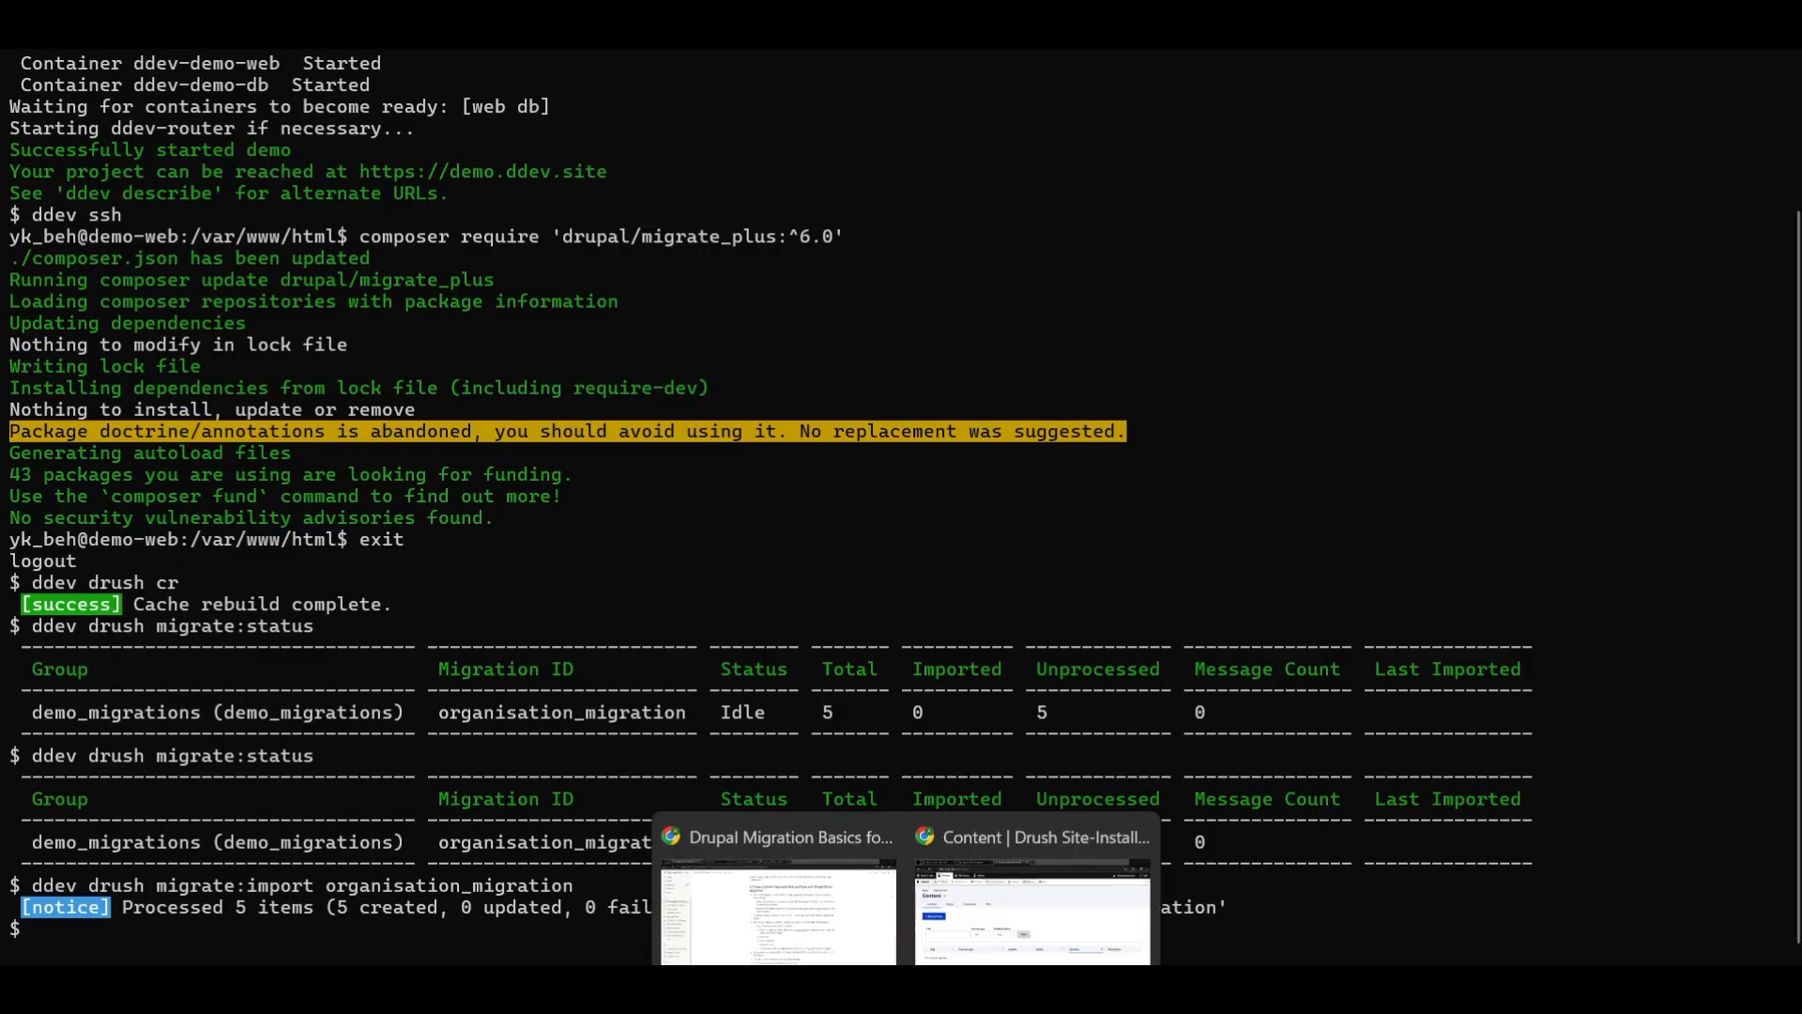
Switch to the Drupal site in the browser, reload the content overview and look through the list for the imported organisations
left_click(1032, 892)
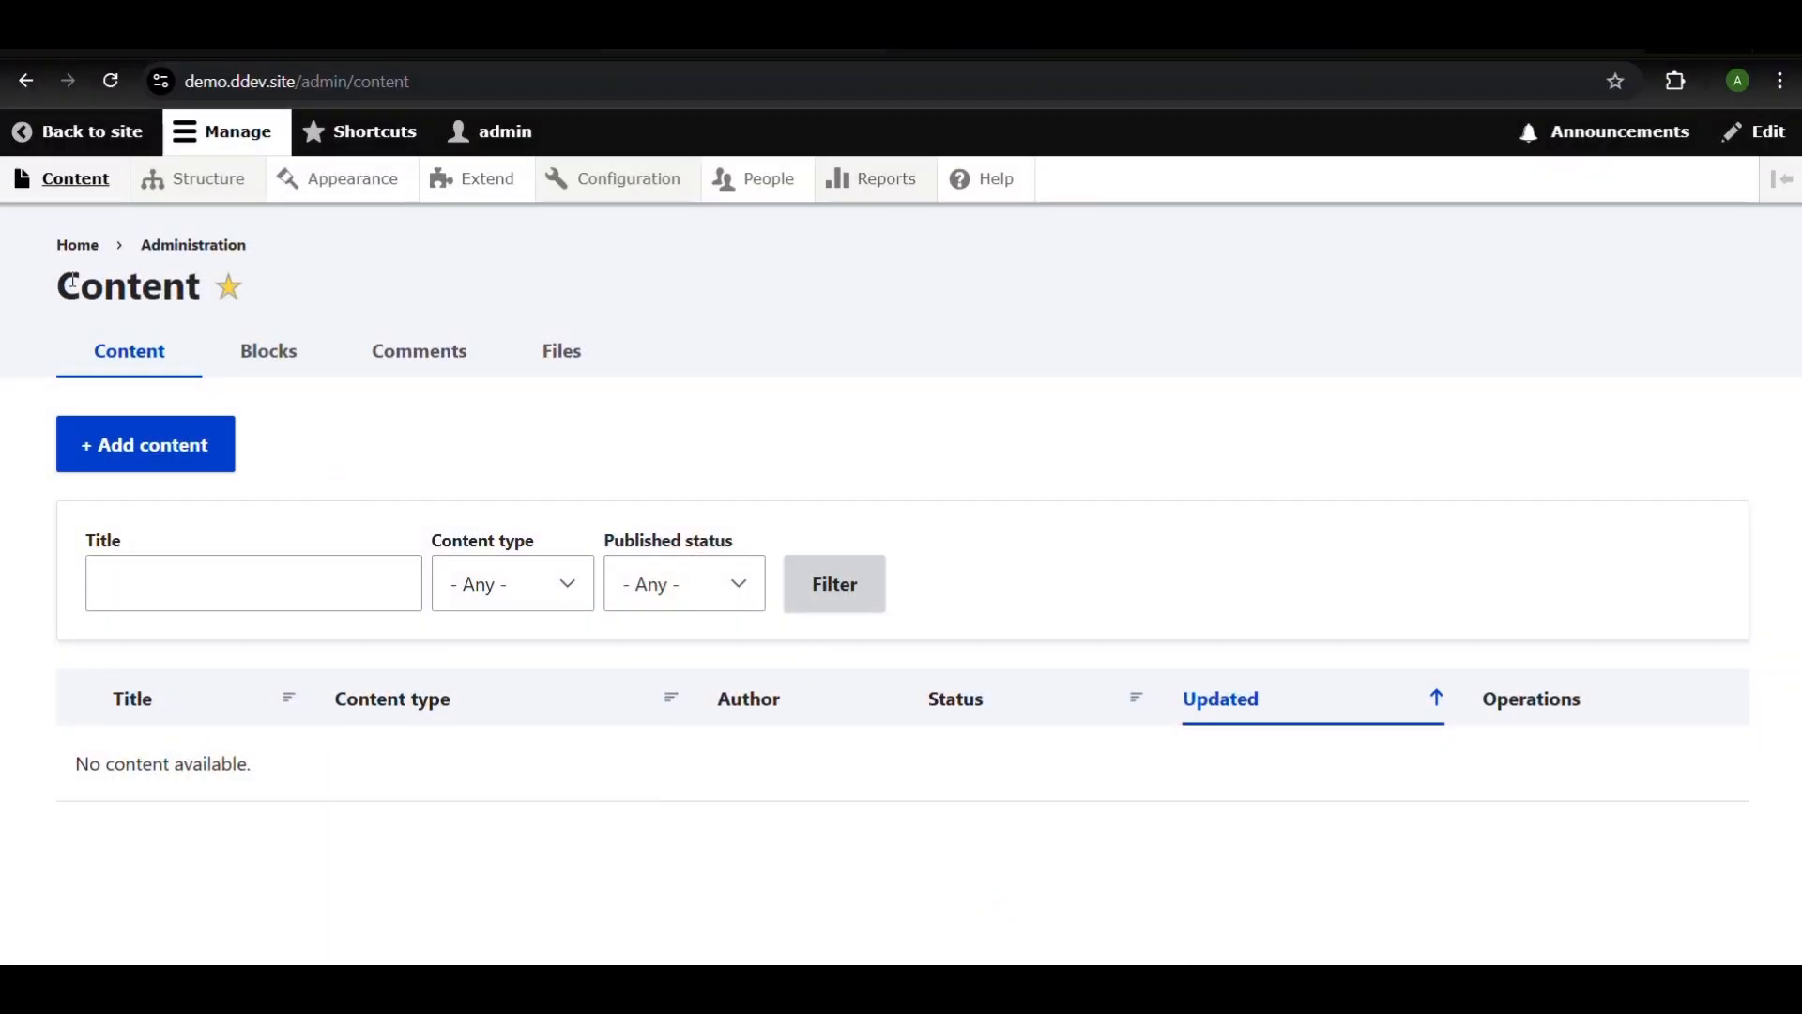
left_click(89, 188)
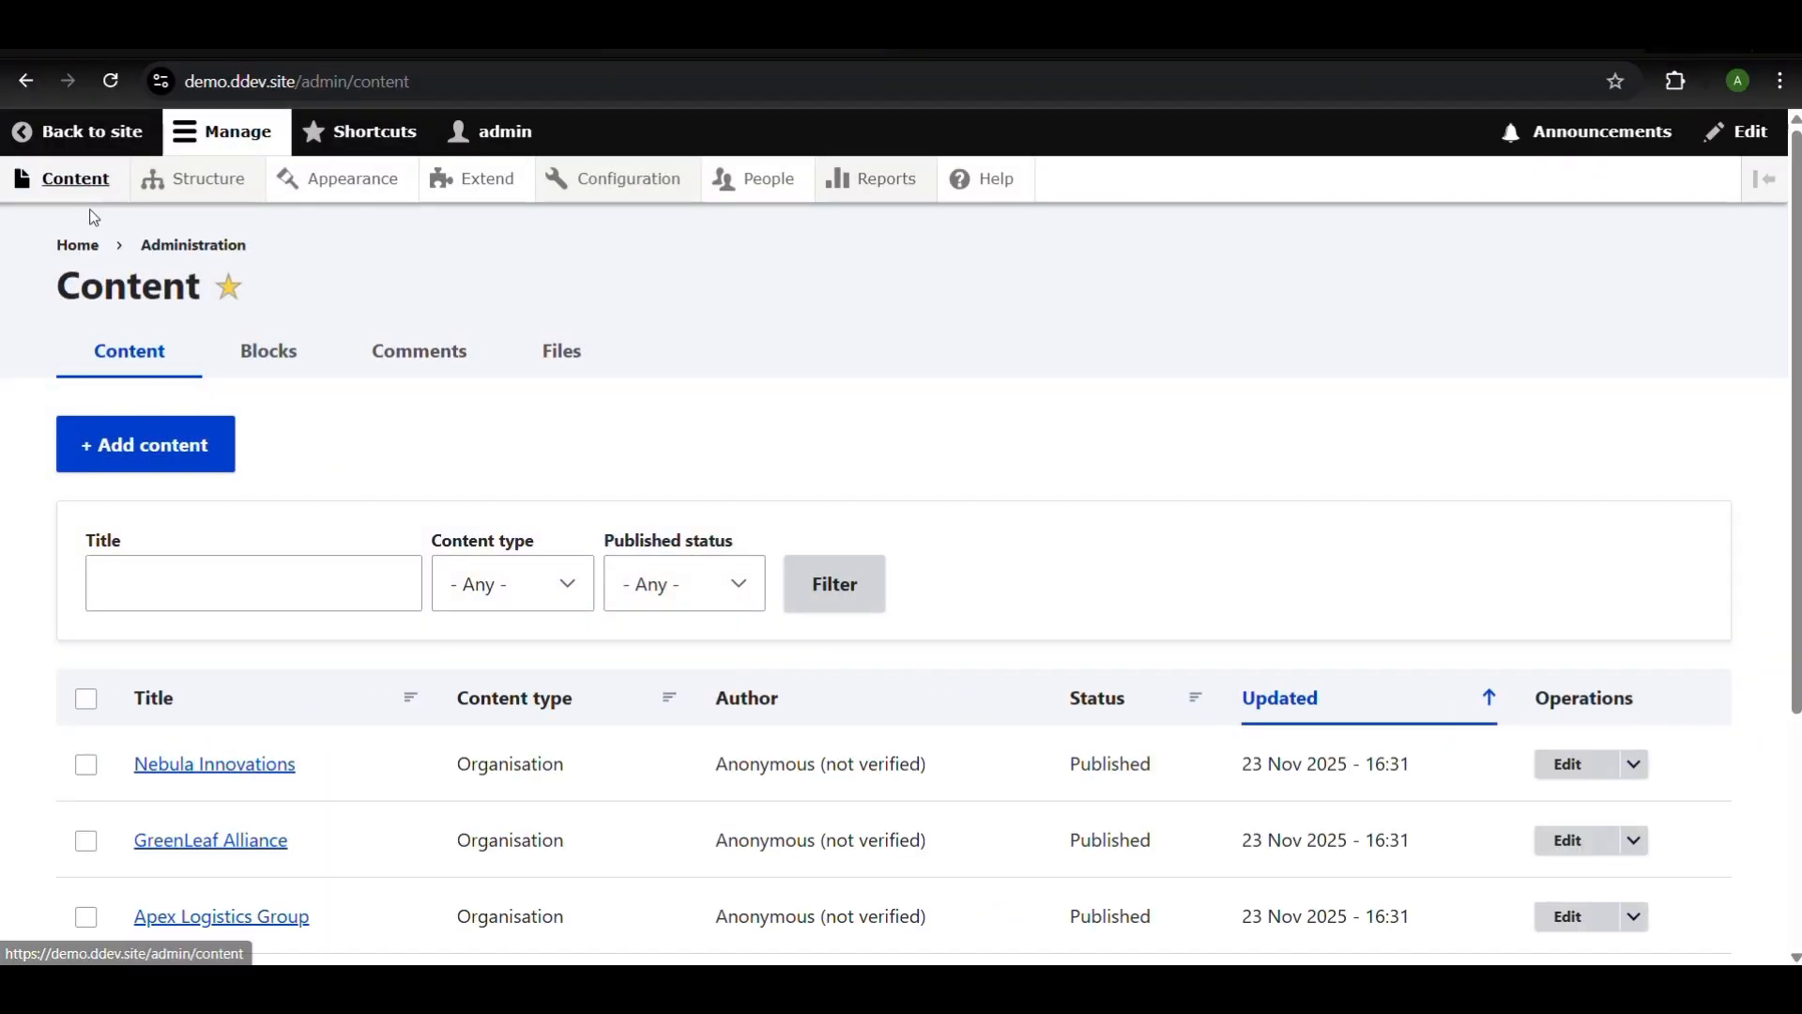
scroll(611, 748, "down", 4)
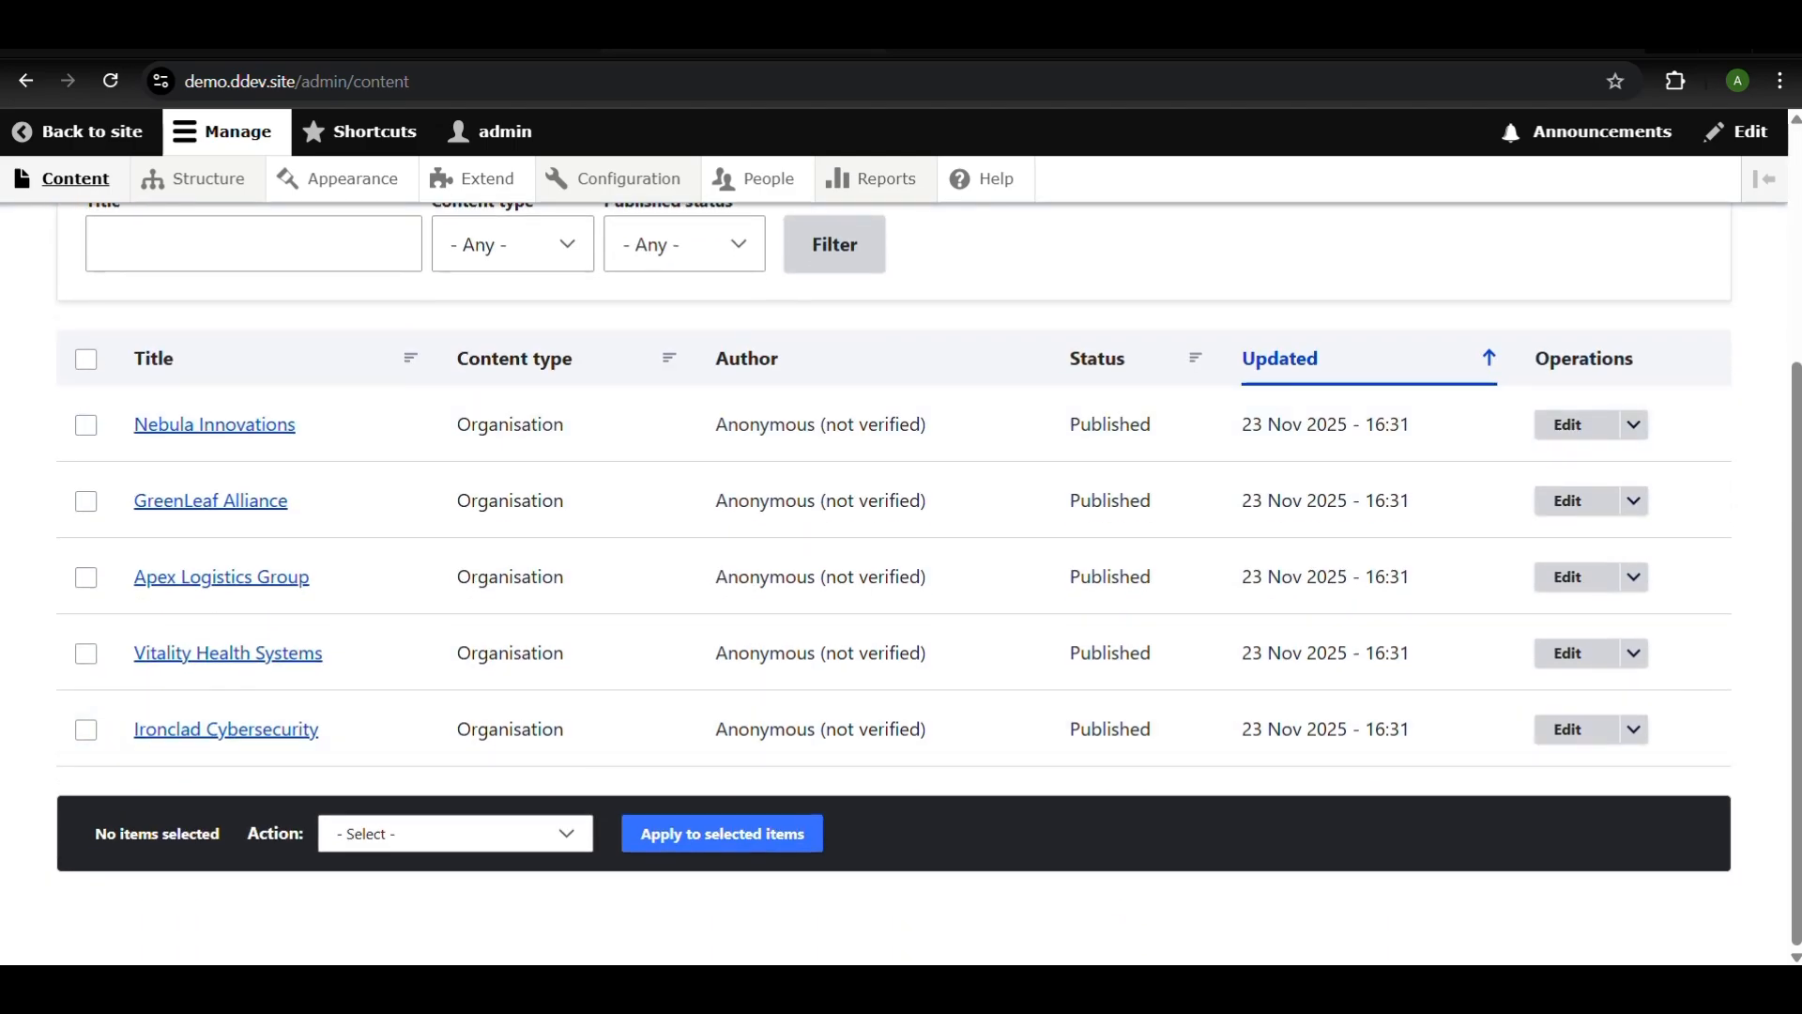
Run "ddev drush migrate:rollback organisation_migration" in the terminal, then refresh the content overview in the browser to check the result
left_click(1216, 987)
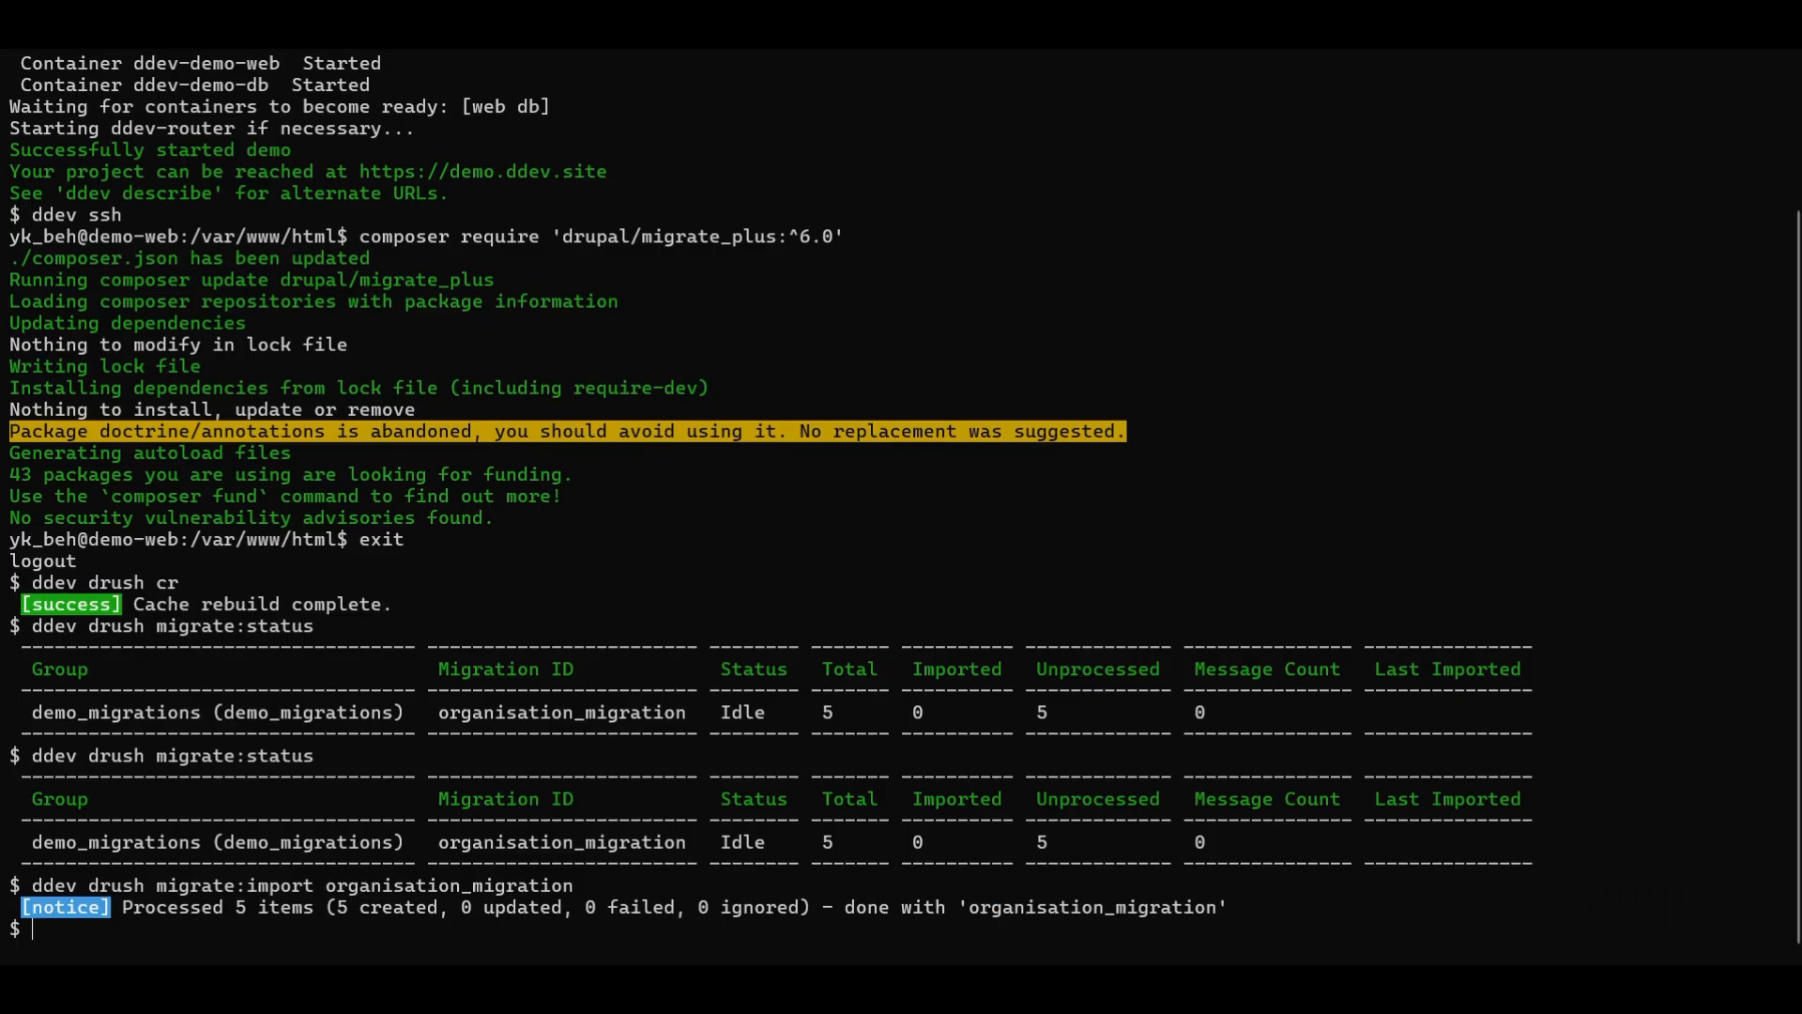
key("Up")
key("Left")
key("Left")
key("Left")
key("Left")
key("Left")
key("Left")
key("Left")
key("Left")
key("Left")
key("Left")
key("Left")
key("Left")
key("Left")
key("Left")
key("Left")
key("BackSpace")
key("BackSpace")
key("BackSpace")
key("BackSpace")
key("BackSpace")
key("BackSpace")
type("rollback")
key("Return")
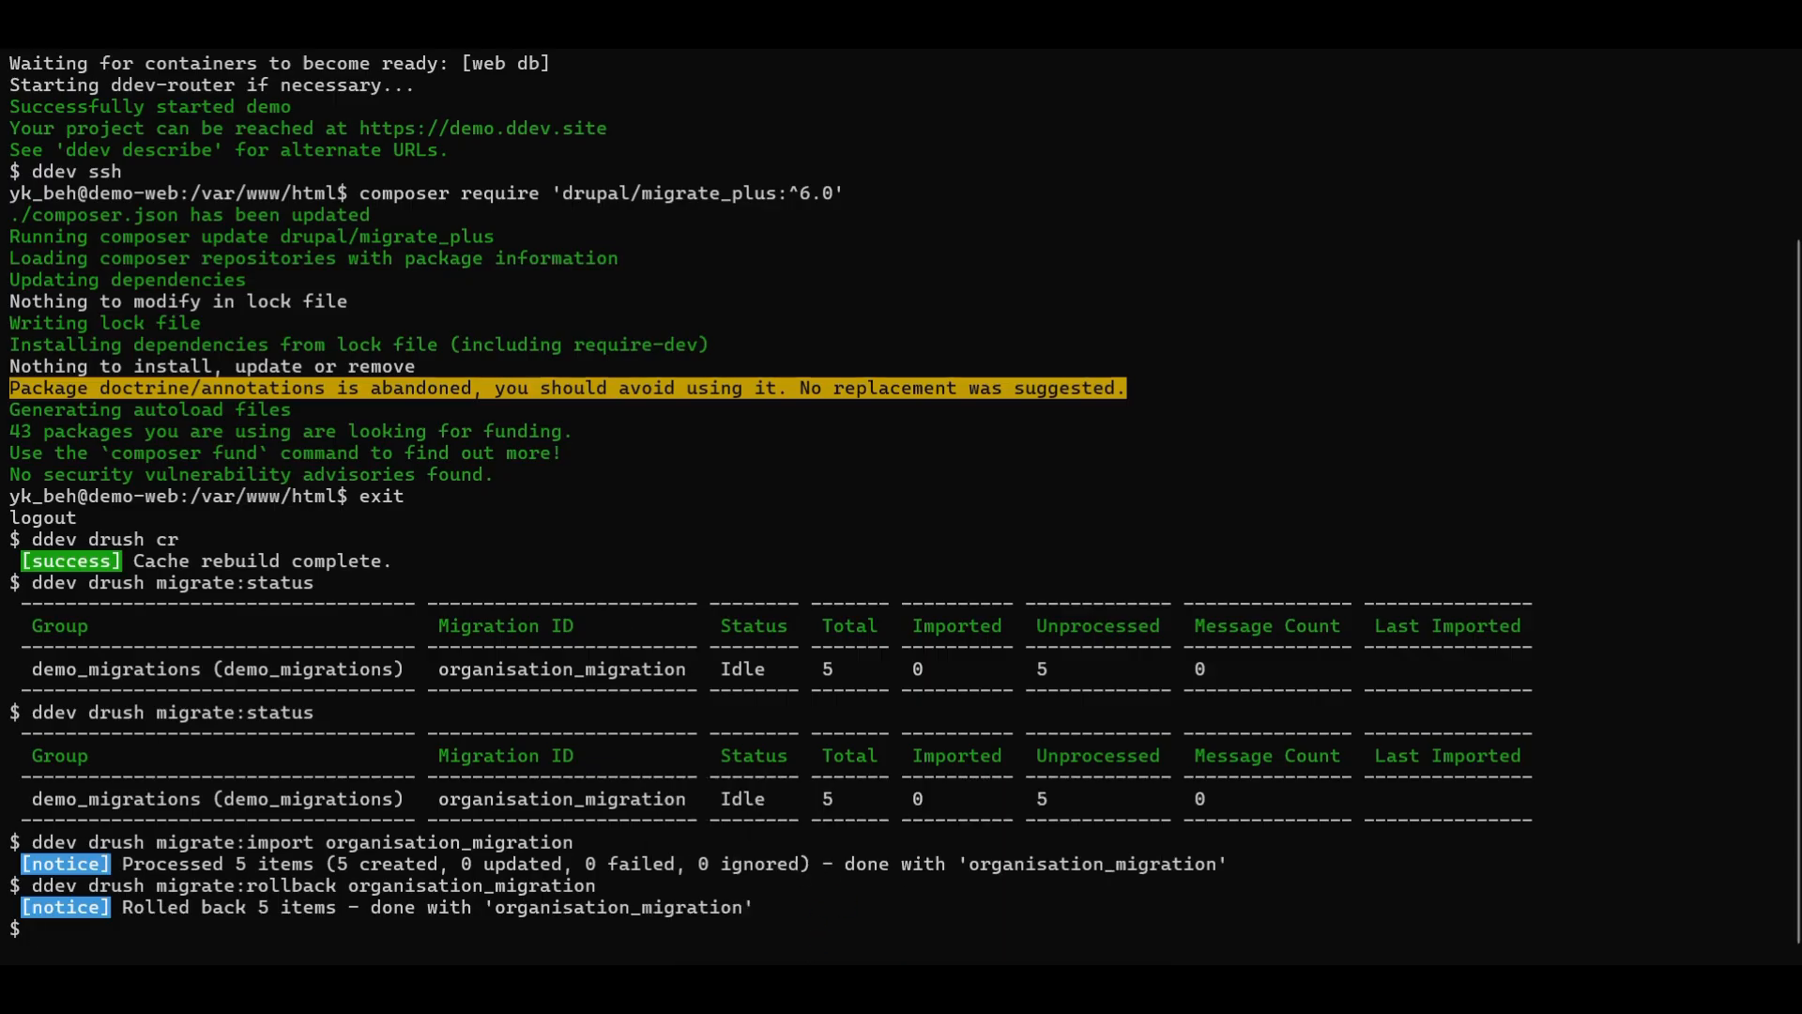
left_click(1069, 896)
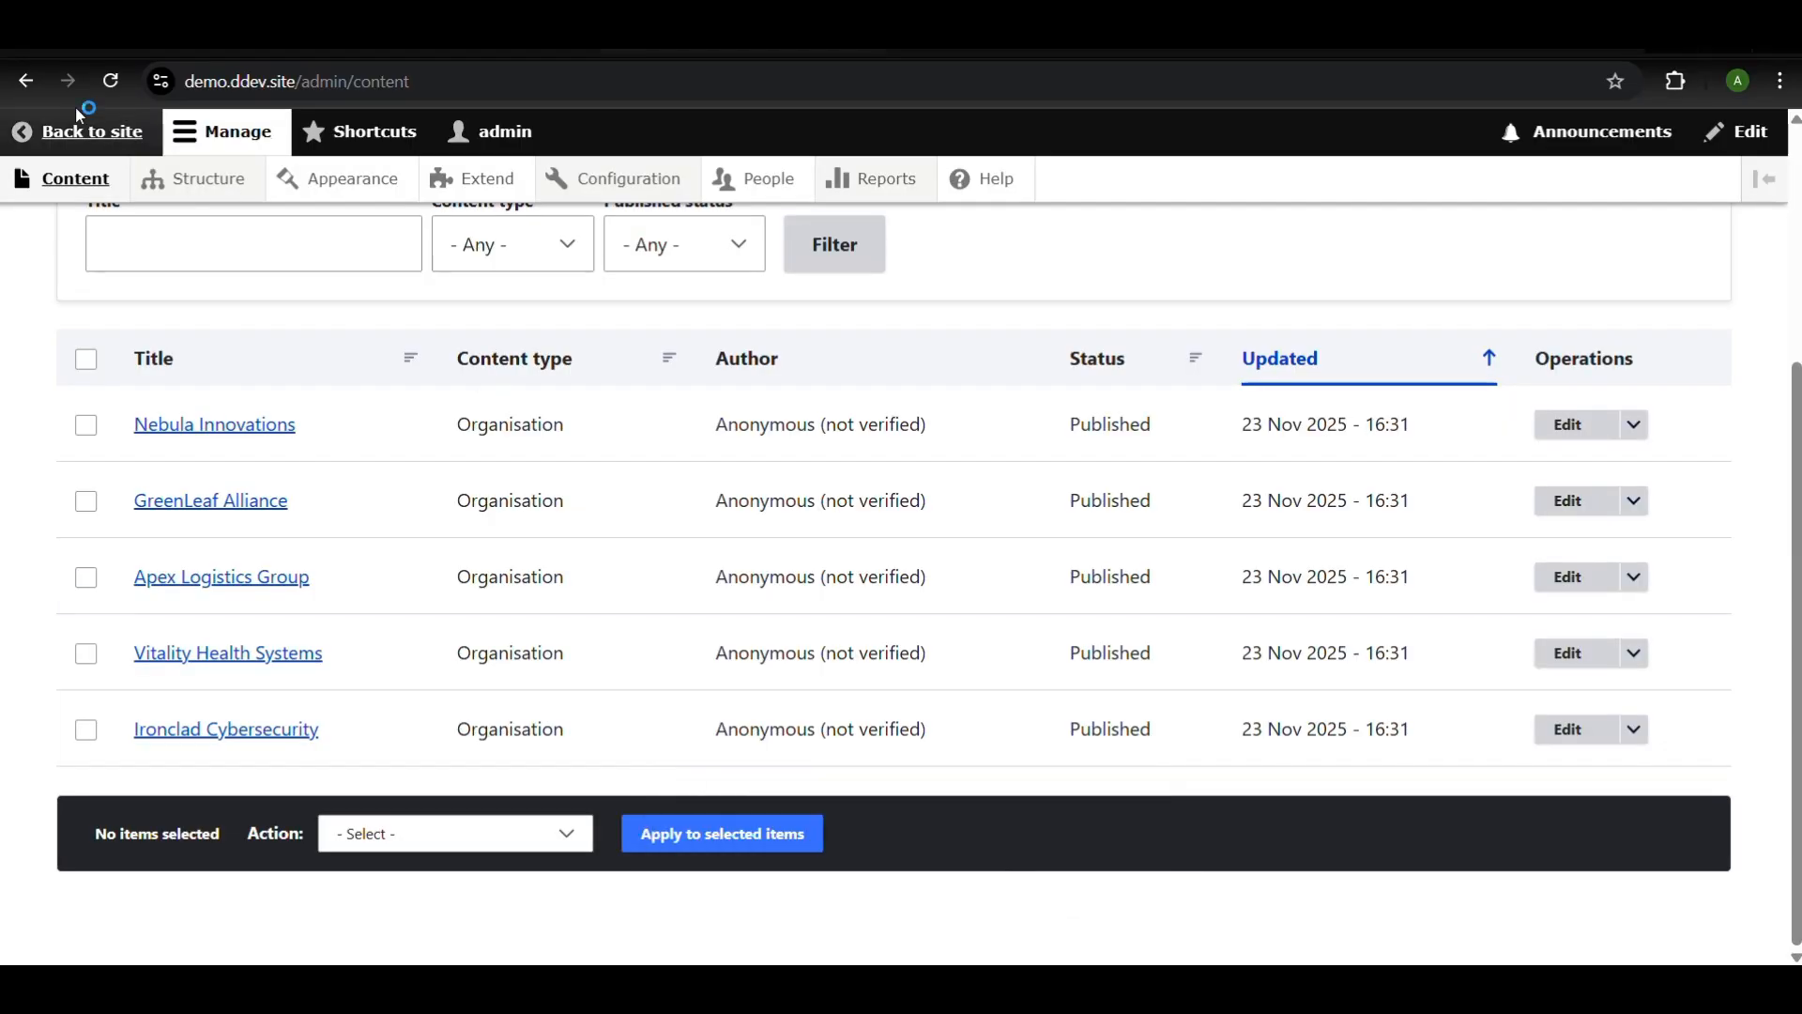
left_click(111, 80)
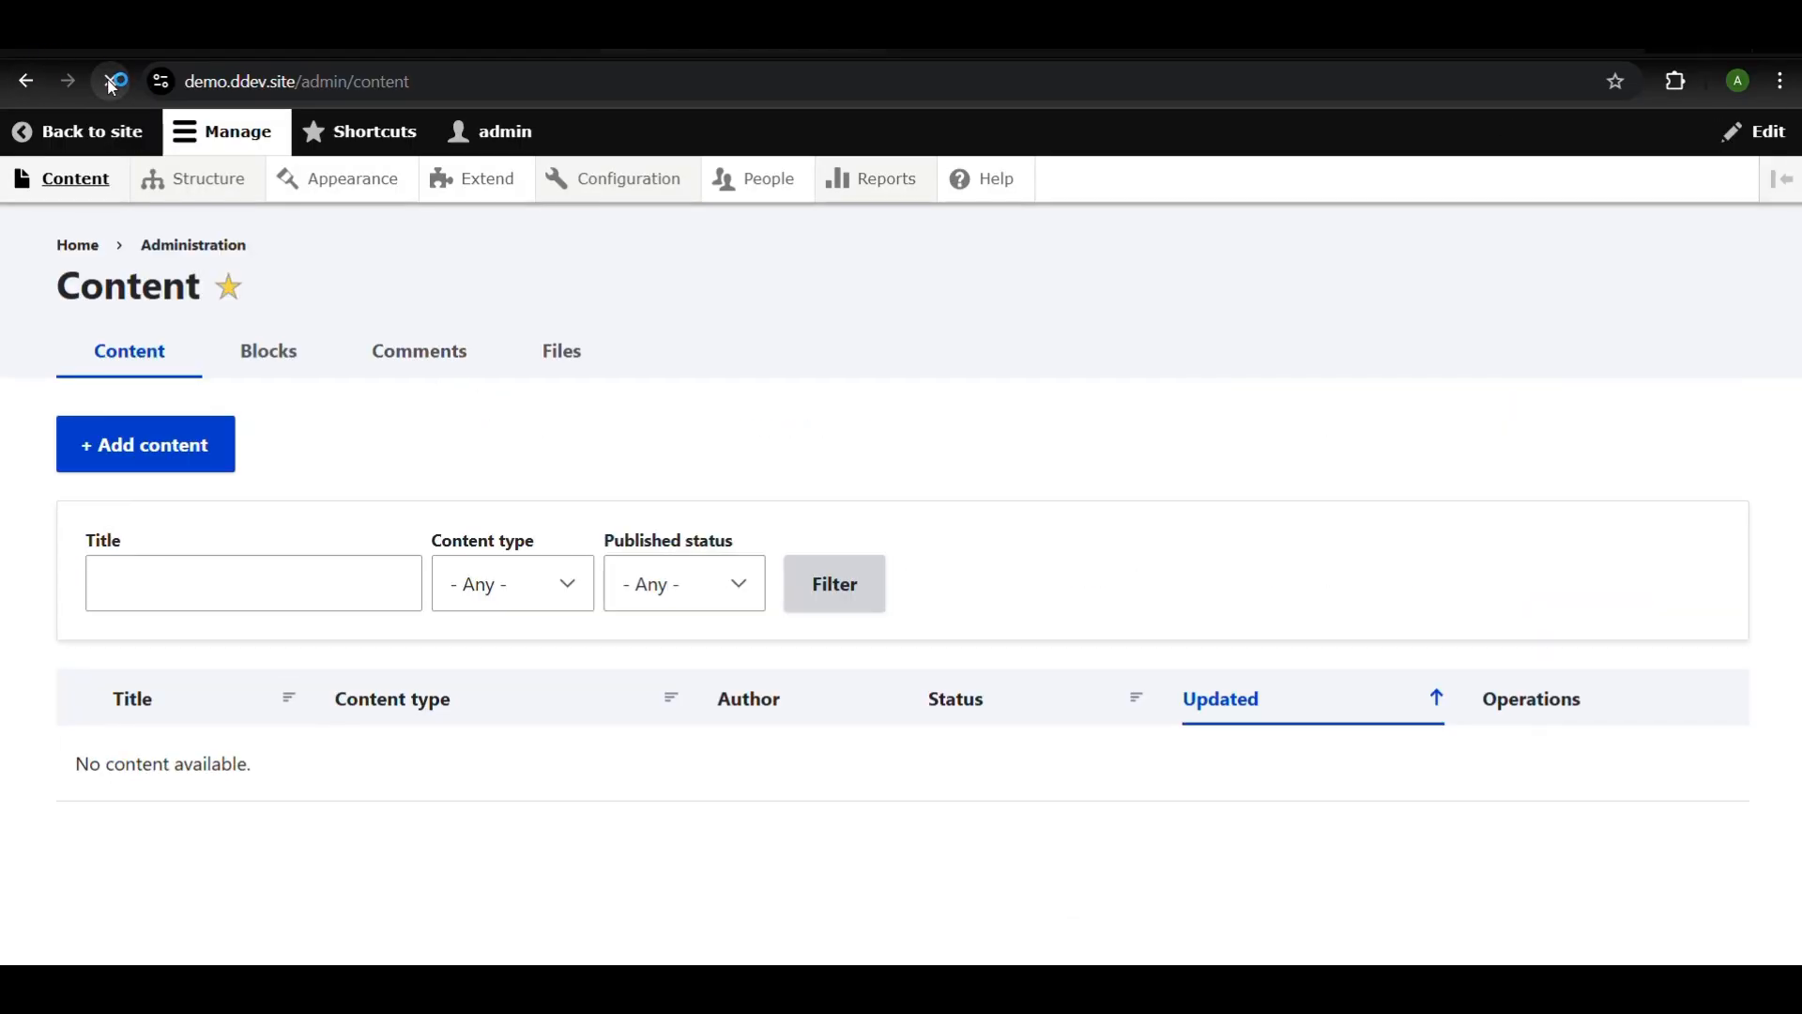